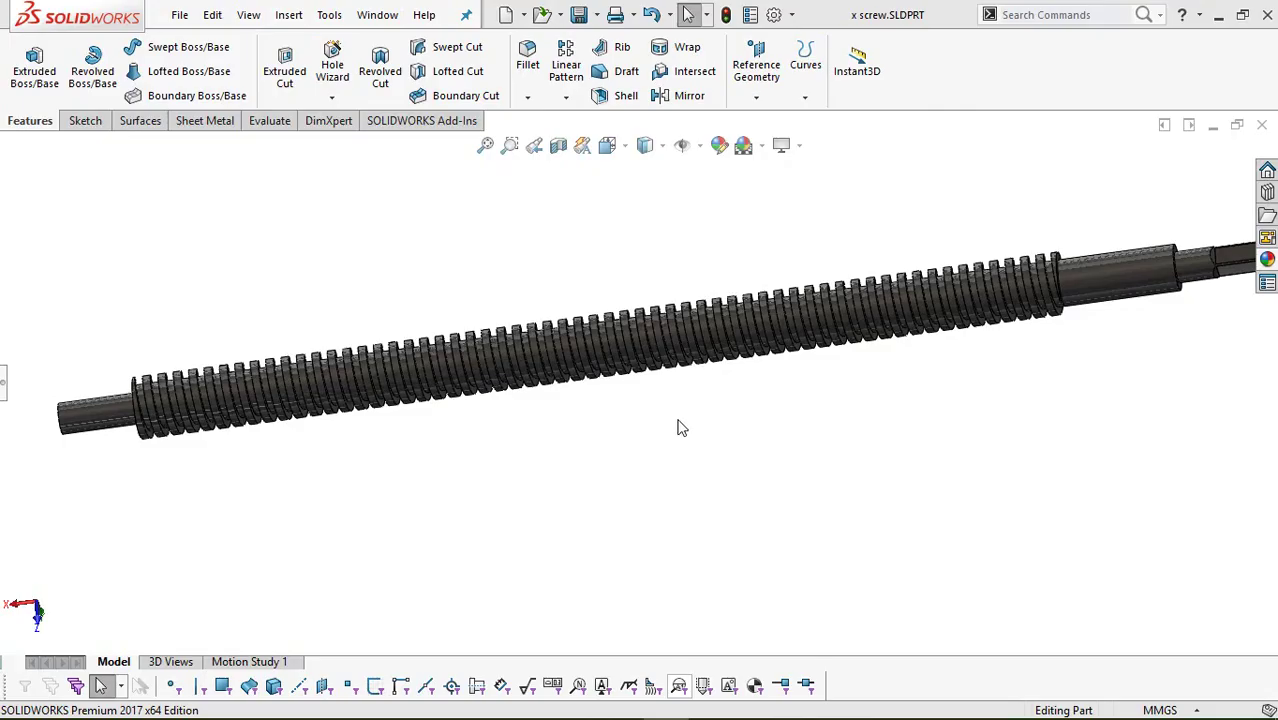
- Orbit the finished screw model to inspect it from a tilted angle
middle_click_drag(670, 419, 662, 565)
mouse_move(739, 431)
middle_mouse_down()
mouse_move(699, 485)
mouse_move(616, 496)
mouse_move(573, 485)
mouse_move(509, 443)
mouse_move(445, 280)
mouse_move(536, 525)
mouse_move(653, 508)
mouse_move(753, 442)
mouse_move(816, 379)
mouse_move(802, 488)
mouse_move(824, 568)
mouse_move(859, 577)
middle_mouse_up()
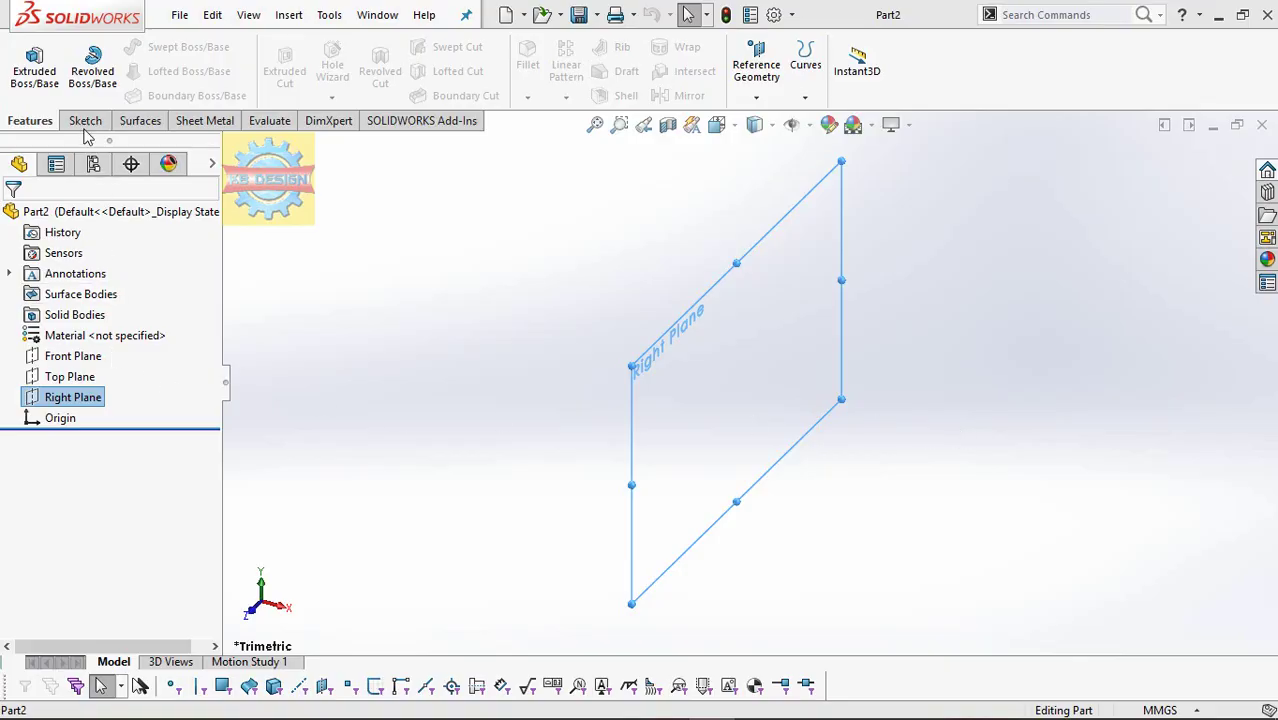
- On the Right Plane, sketch an origin-centred circle dimensioned to 20 mm diameter
left_click(85, 120)
left_click(25, 62)
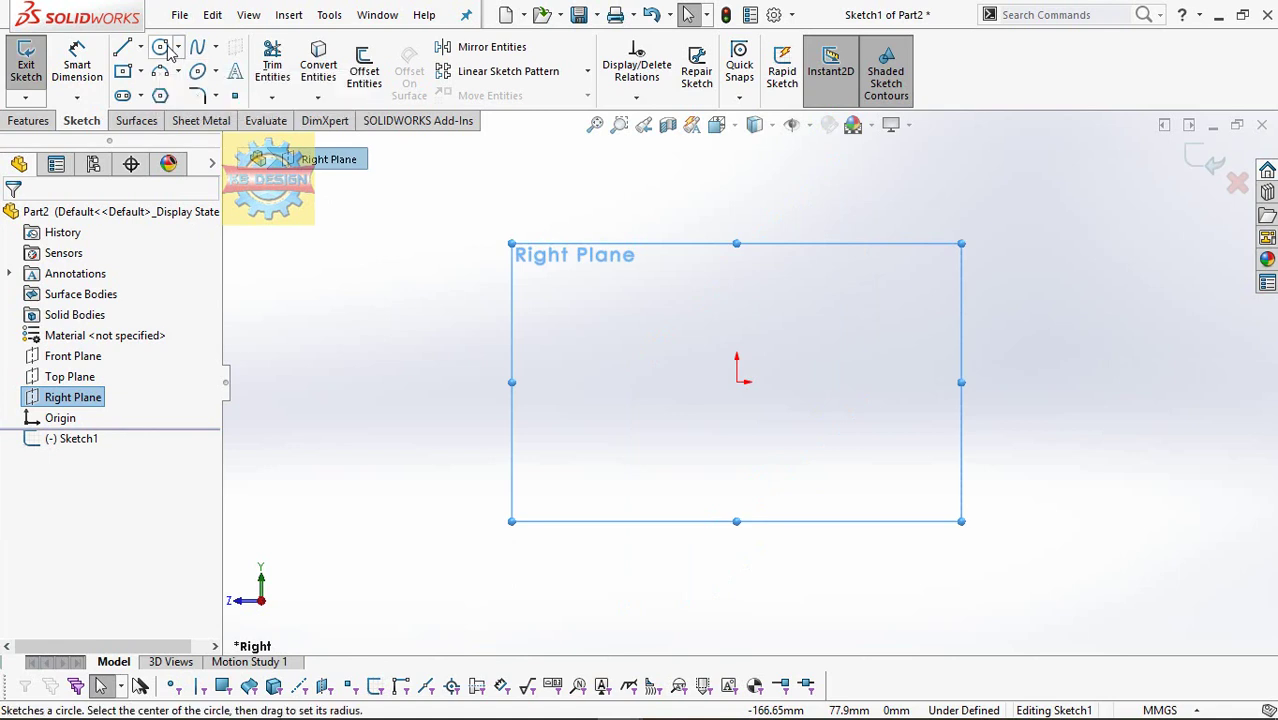
left_click(165, 52)
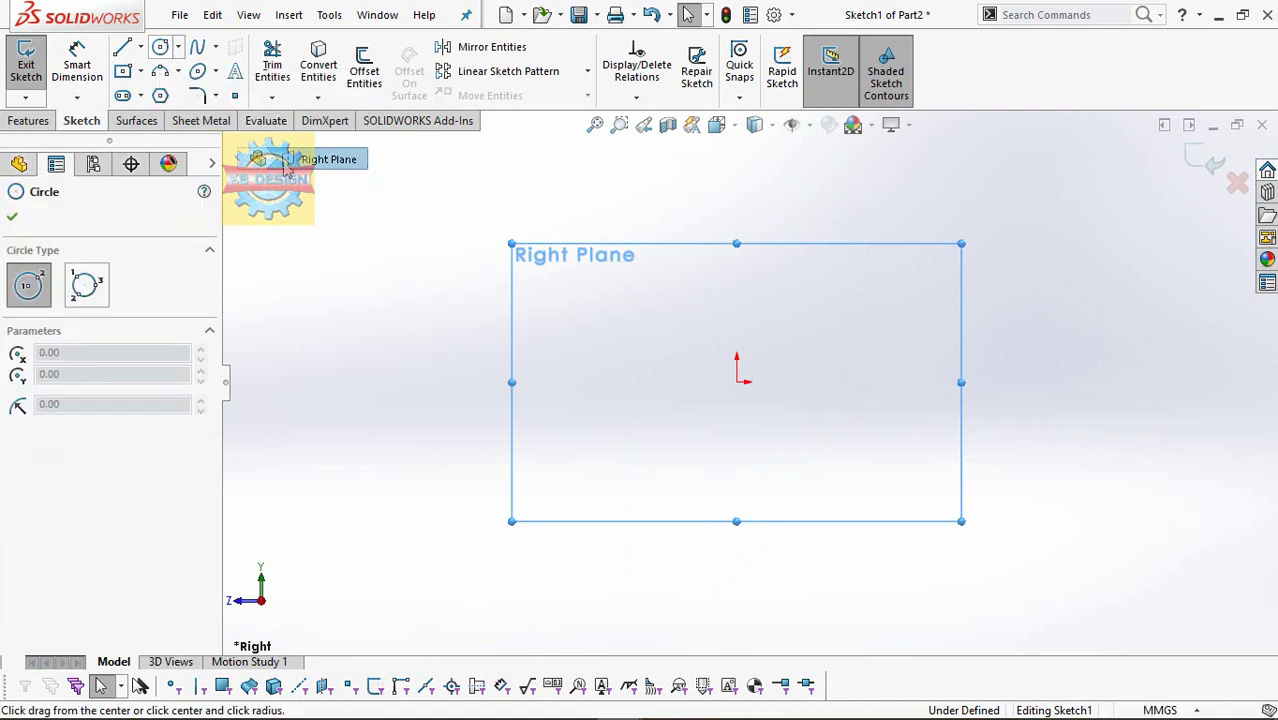
left_click(737, 380)
left_click(801, 314)
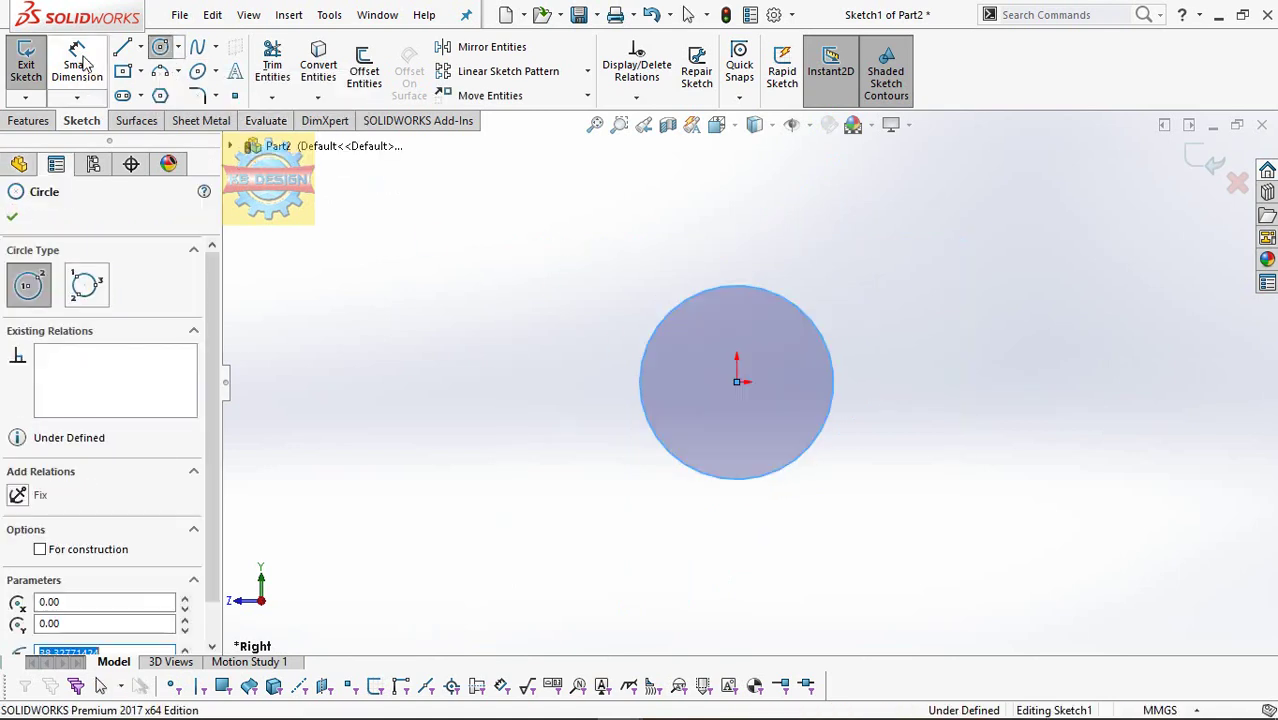
key("Escape")
left_click(708, 253)
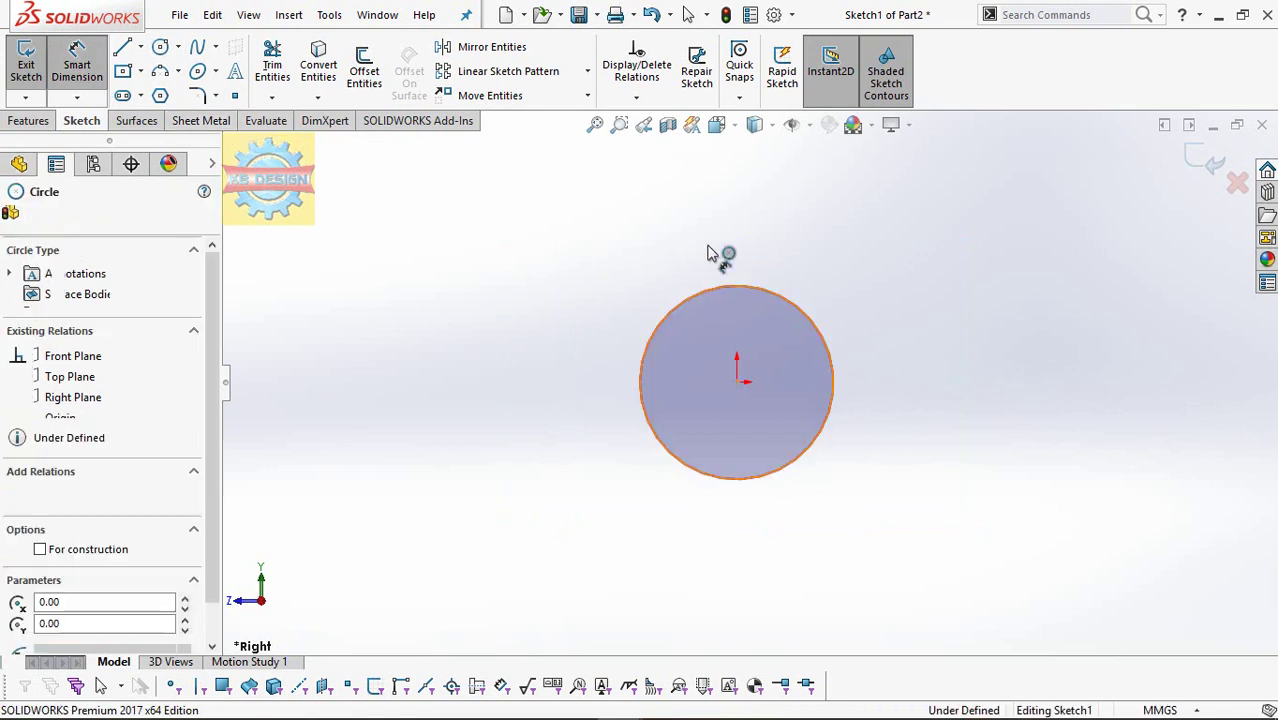
left_click(708, 253)
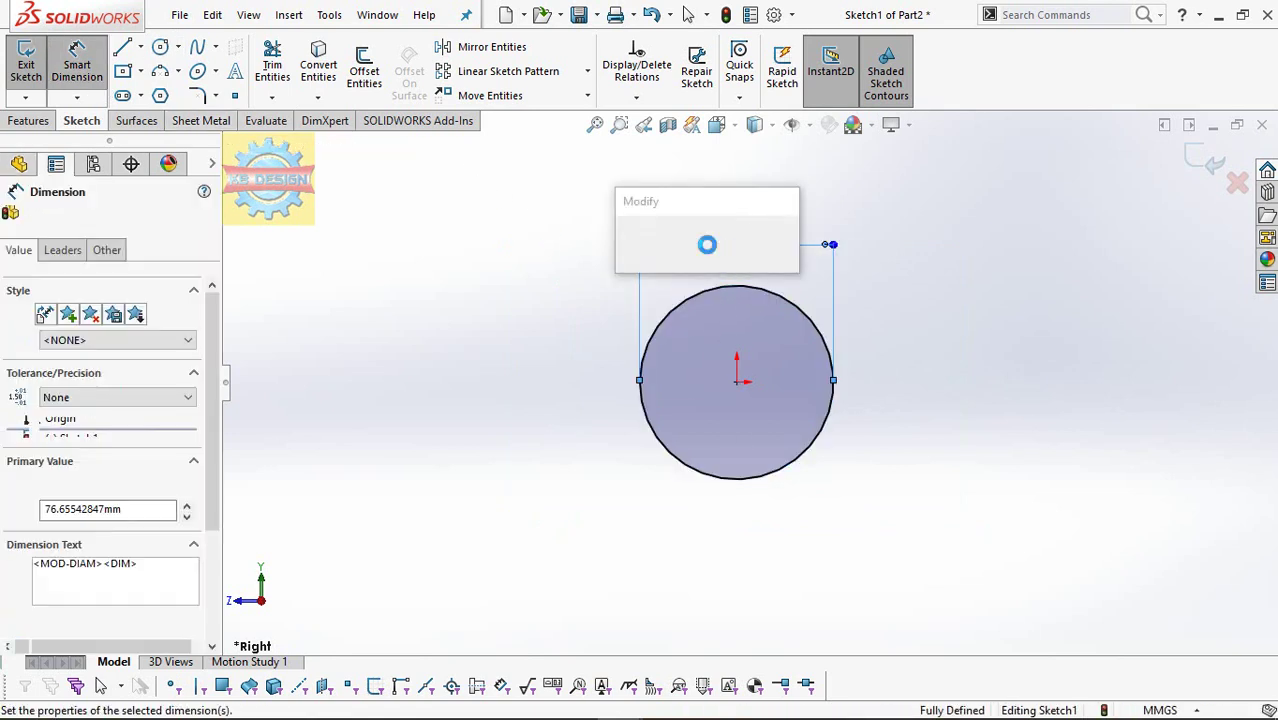
type("20")
left_click(628, 247)
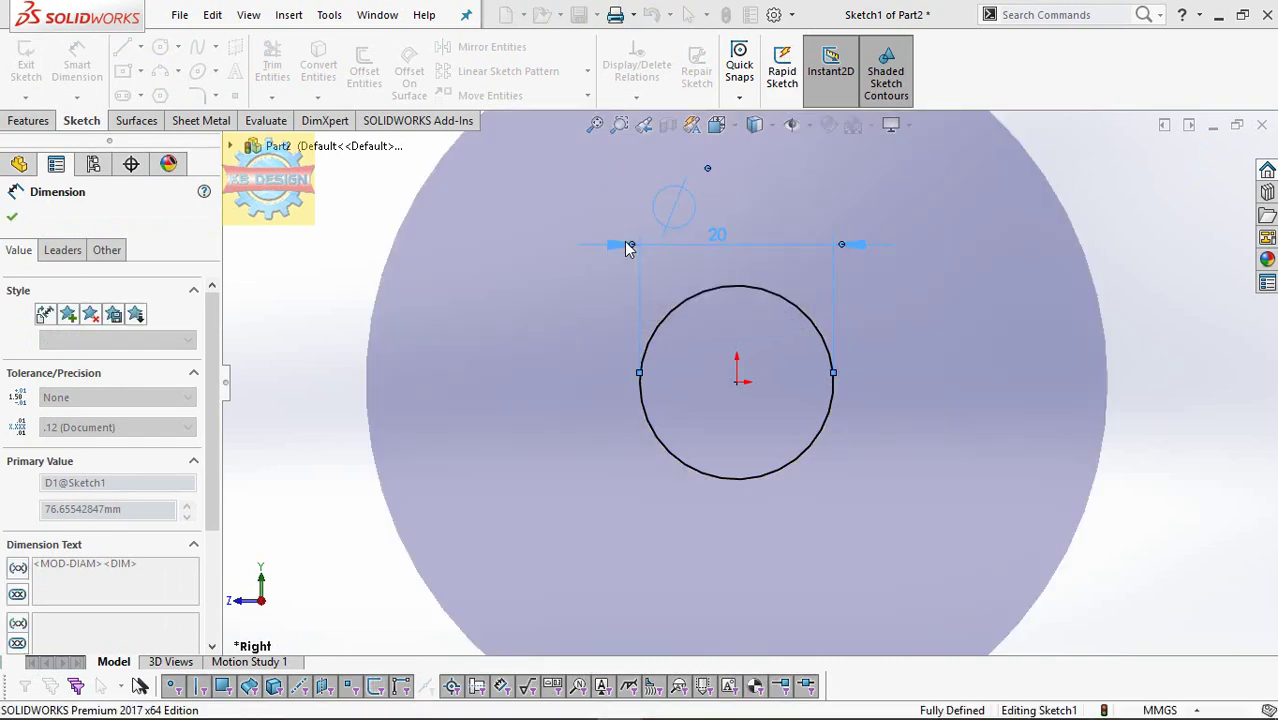
left_click(46, 118)
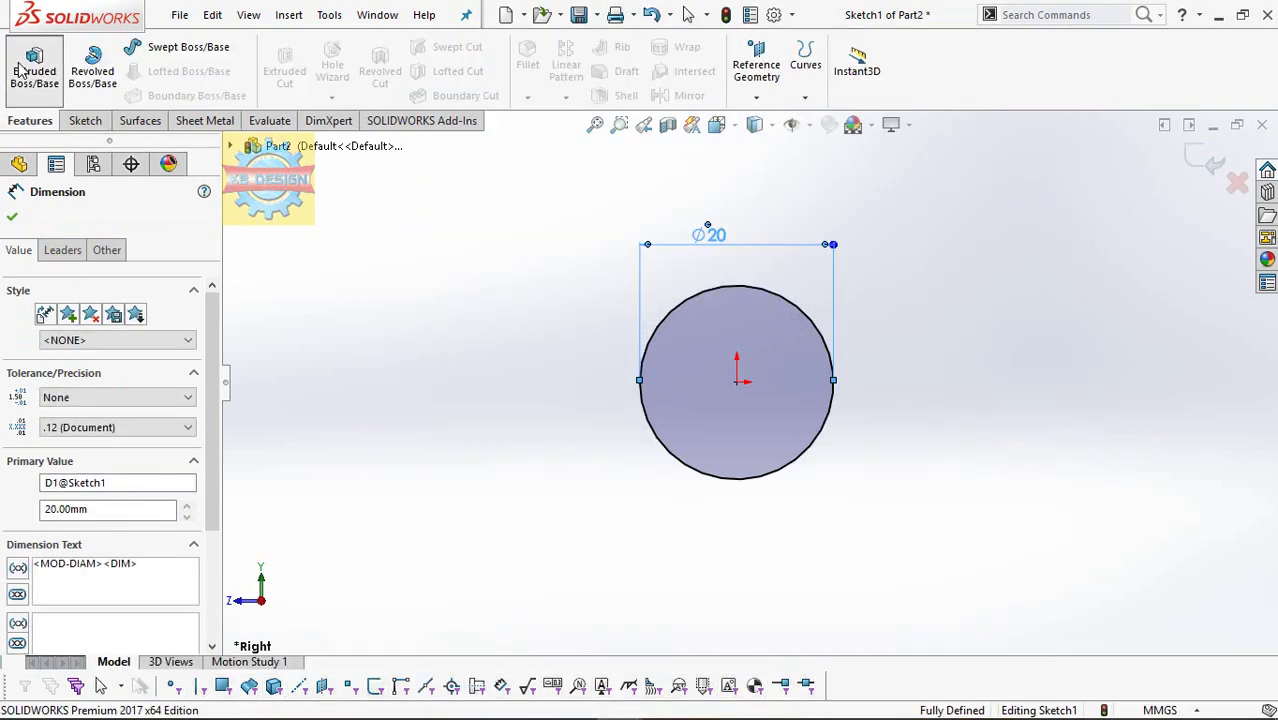
- Extrude the circle 300 mm as a blind boss
left_click(18, 68)
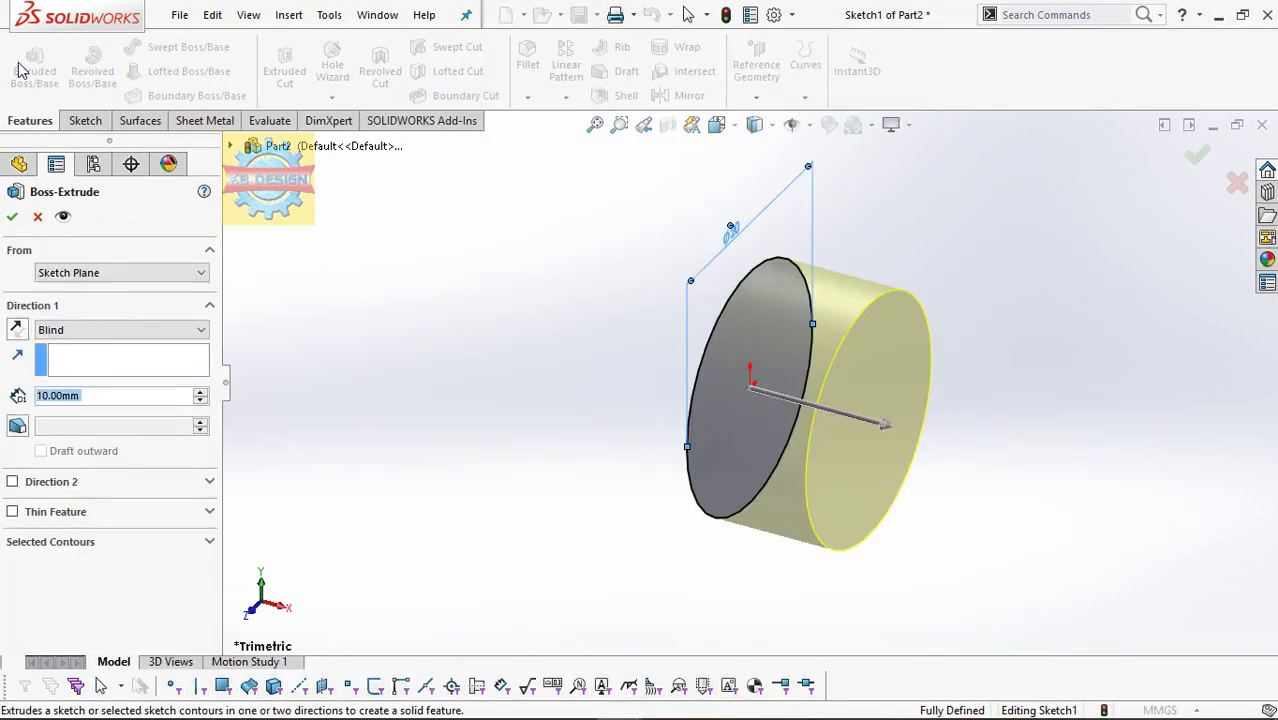
type("300")
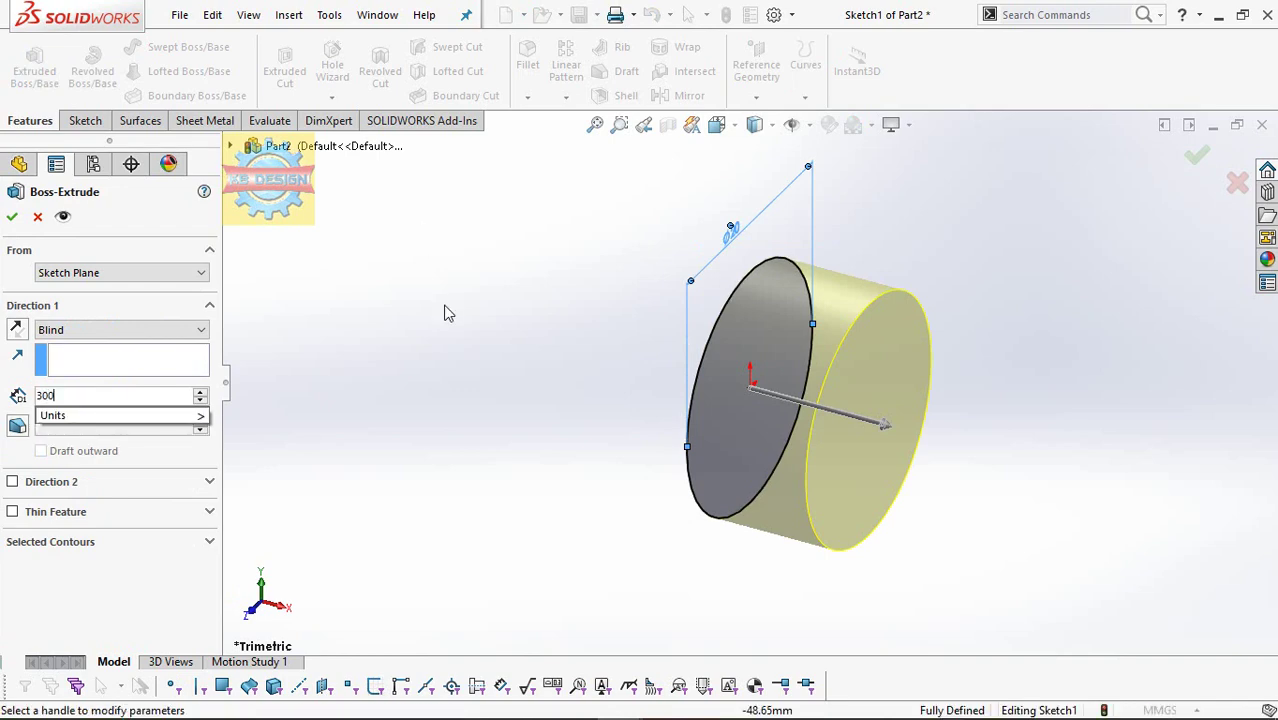
key("Return")
left_click(14, 217)
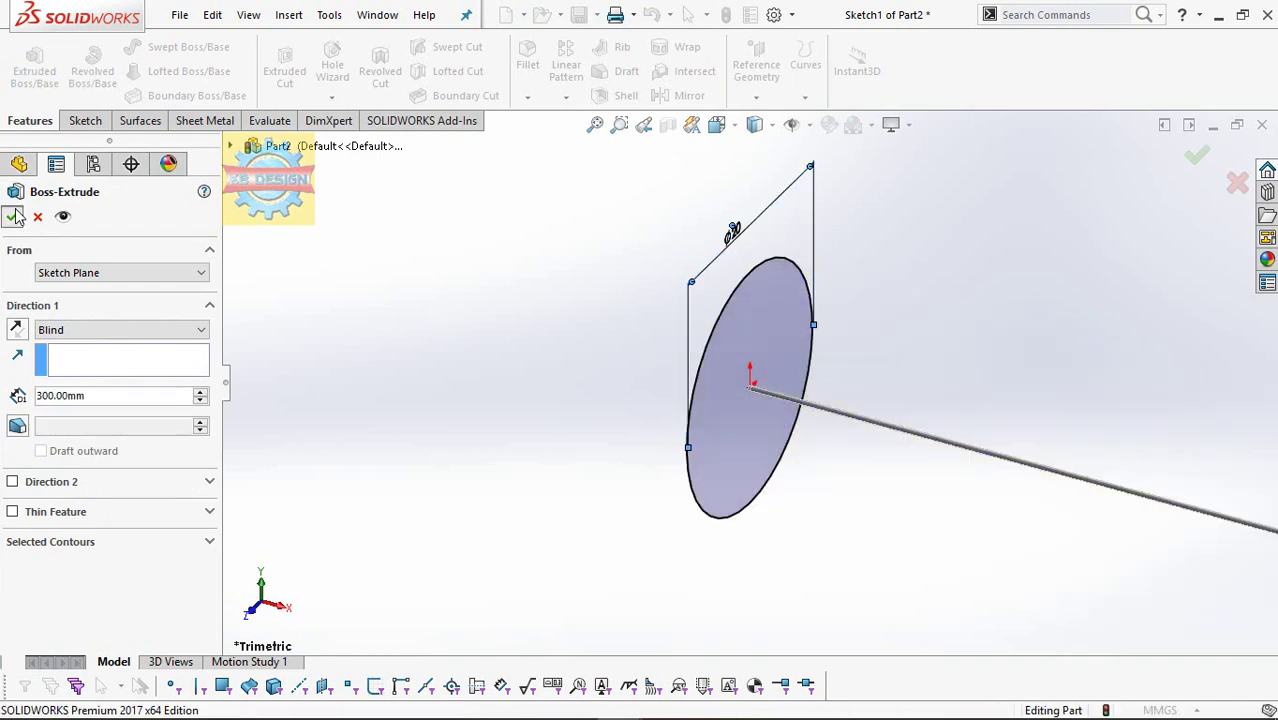
- Zoom and orbit to the rod's end and select its end face
scroll(787, 380, "up", 3)
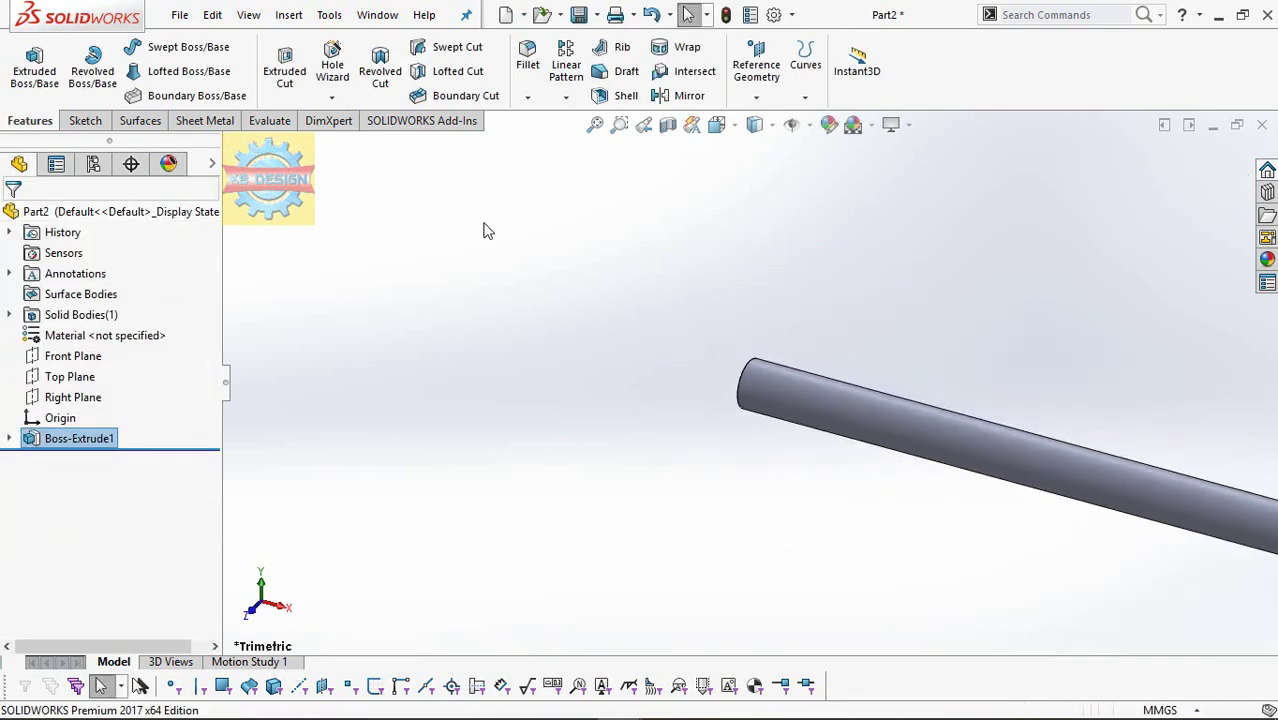
scroll(873, 394, "up", 2)
scroll(873, 394, "up", 2)
middle_click_drag(682, 290, 1155, 571)
scroll(895, 372, "down", 3)
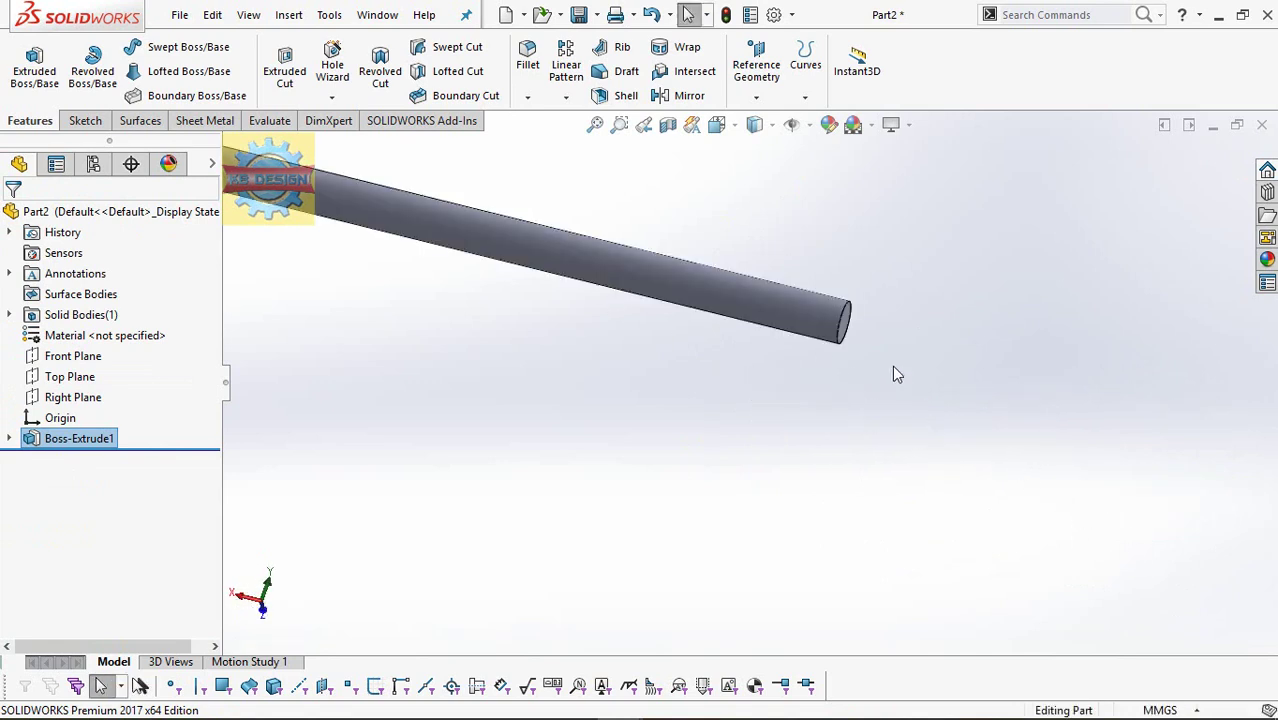
left_click(845, 322)
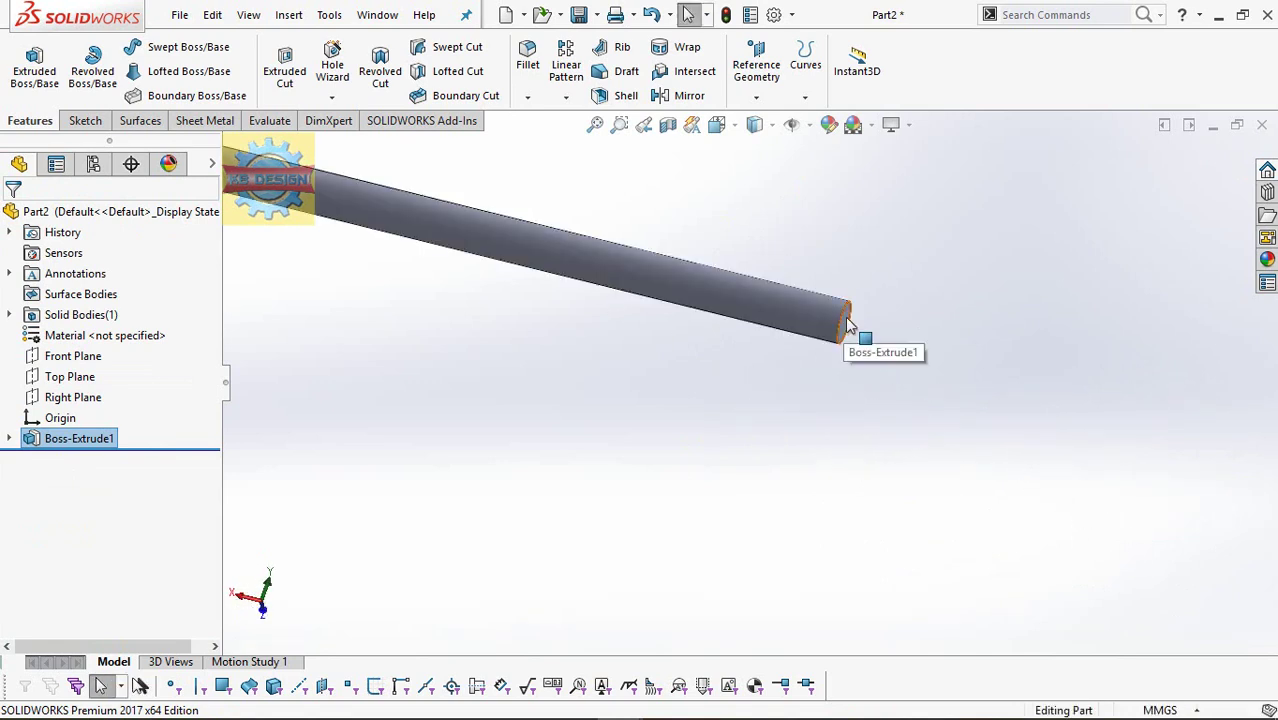
- Convert the rod's end-face circular edge into a new sketch
left_click(83, 120)
left_click(27, 62)
left_click(318, 62)
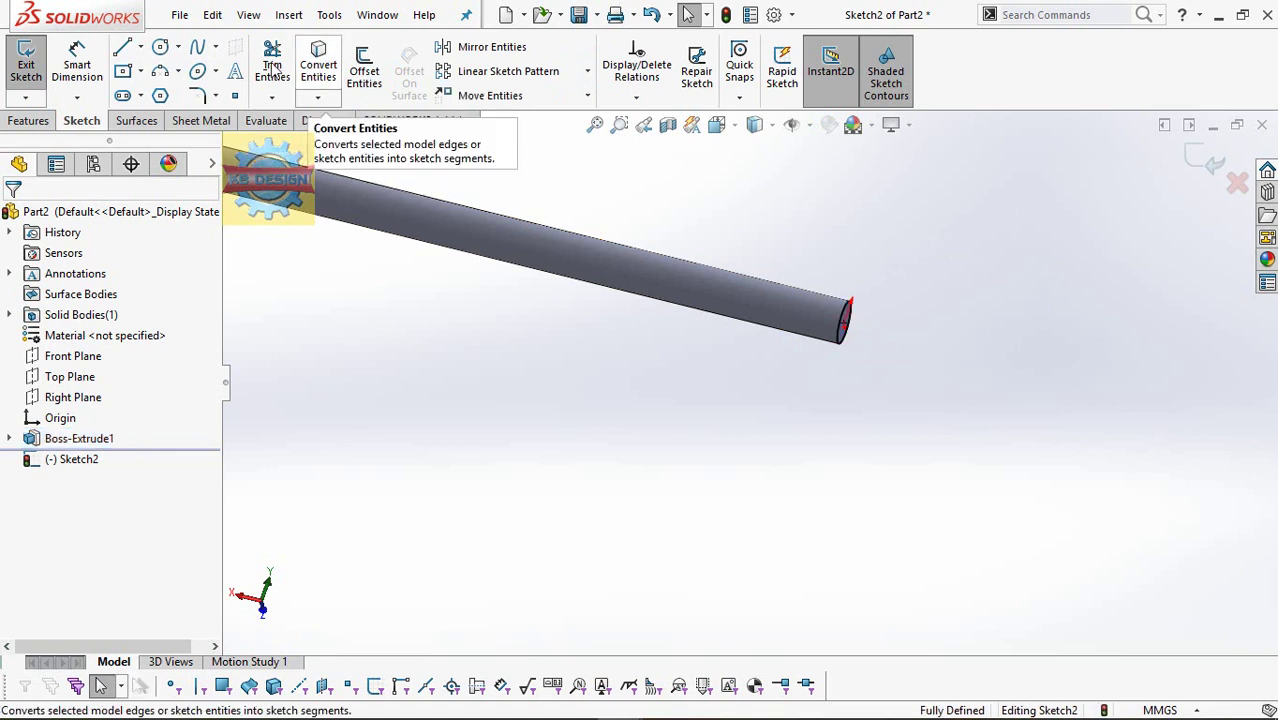
left_click(28, 64)
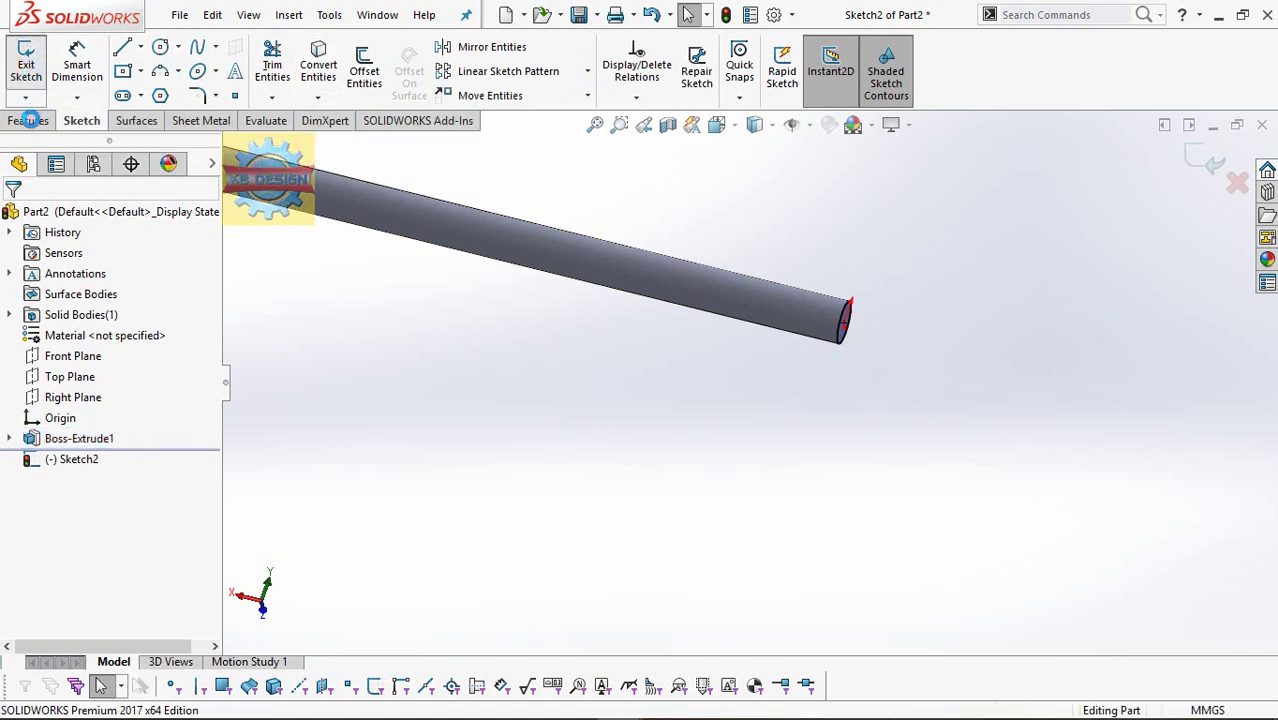
- Create a helix from that circle with 300 mm height and 5 mm pitch
left_click(30, 120)
left_click(756, 70)
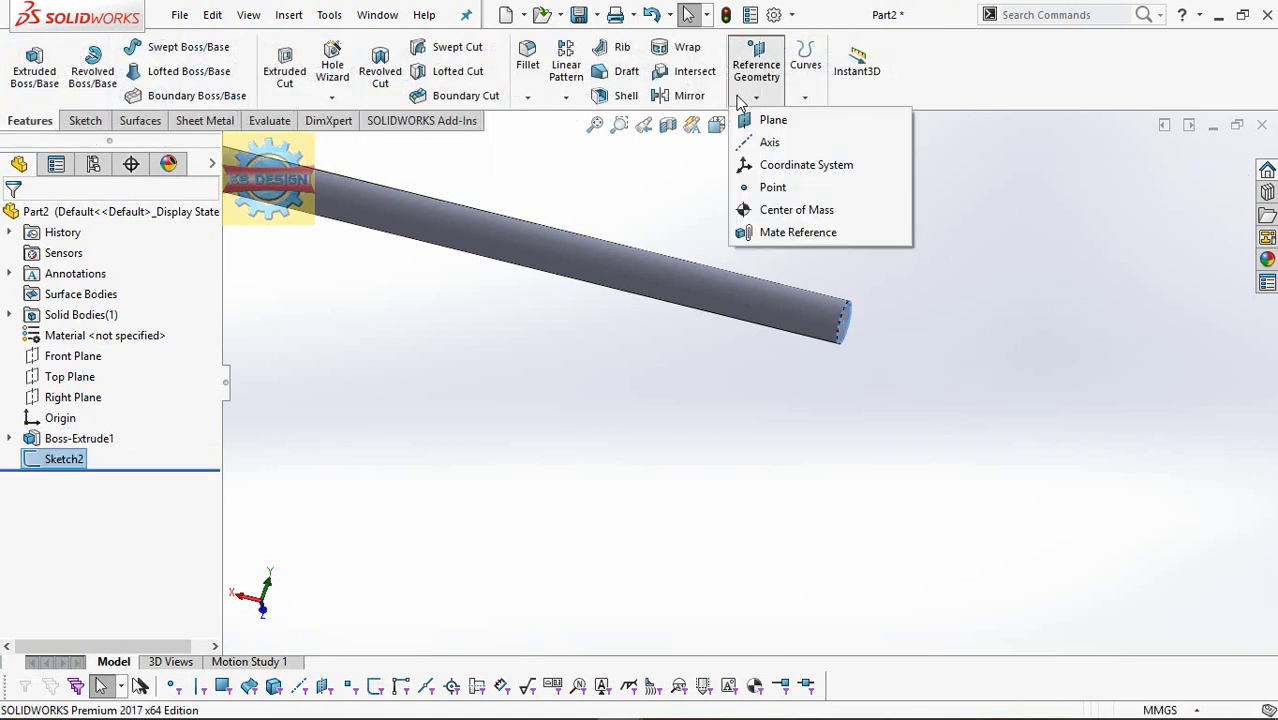
left_click(805, 70)
left_click(804, 234)
type("300")
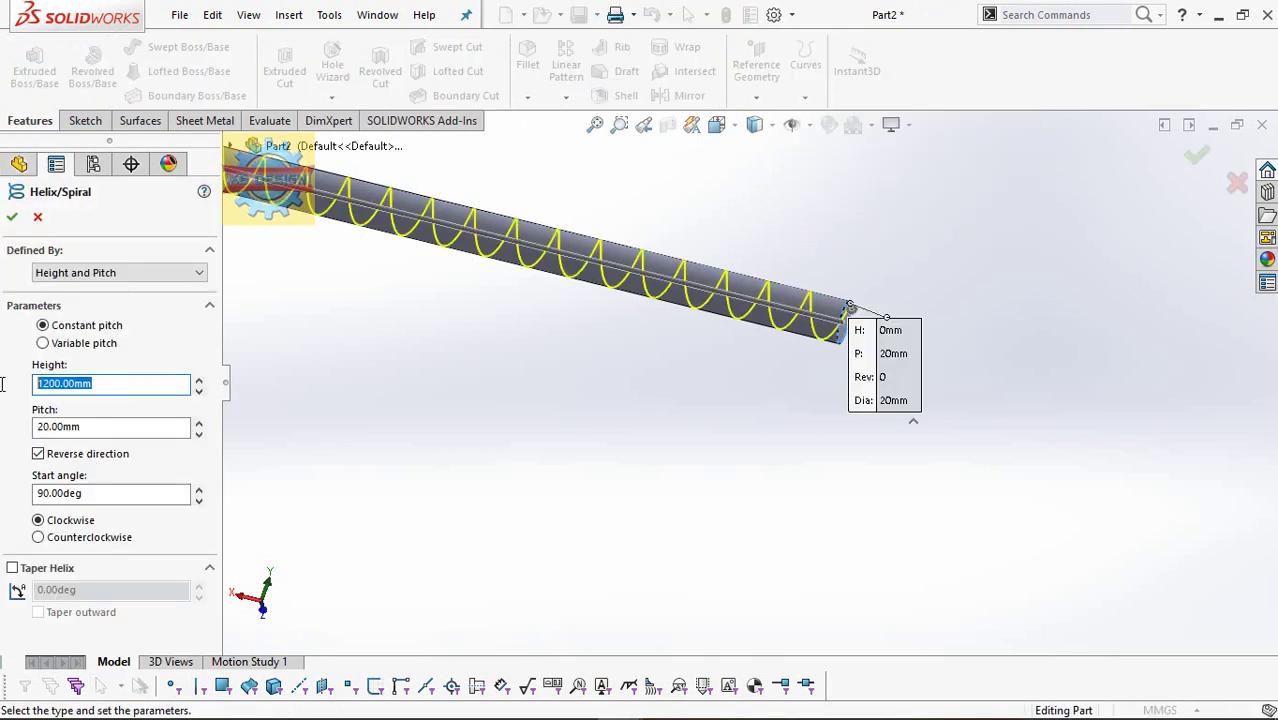
left_click(50, 426)
type("5")
key("Return")
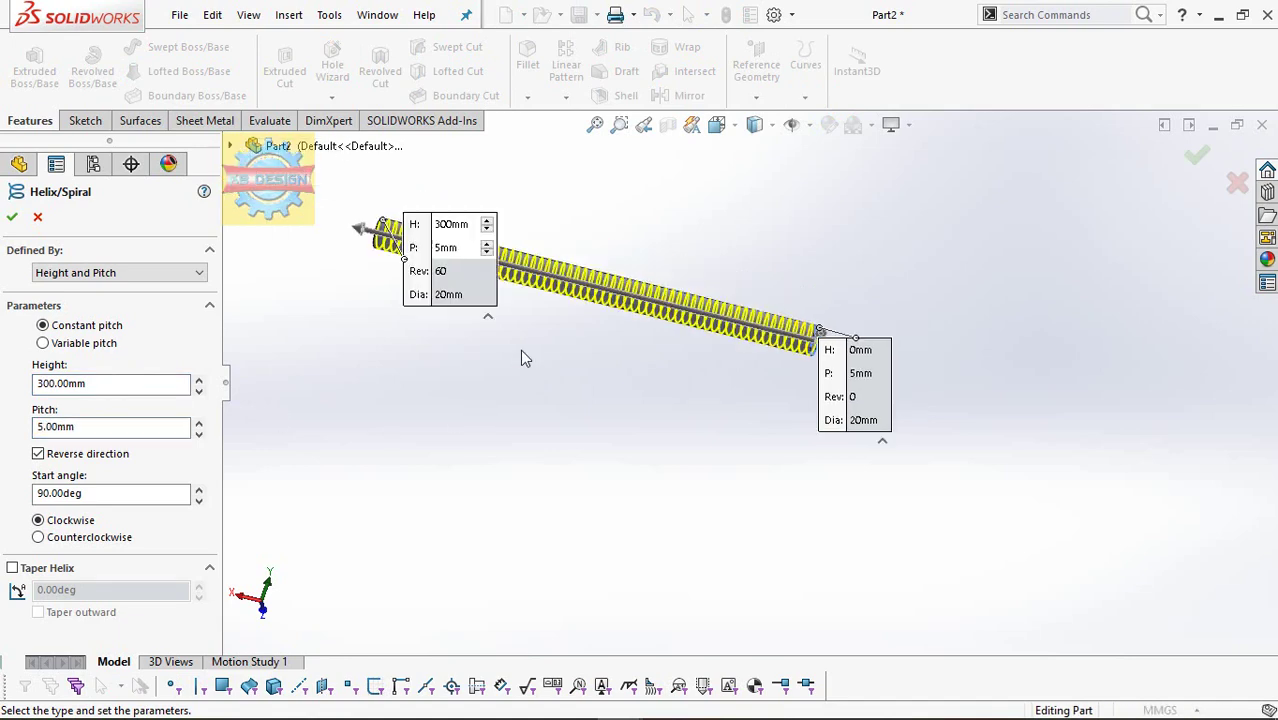
key("Return")
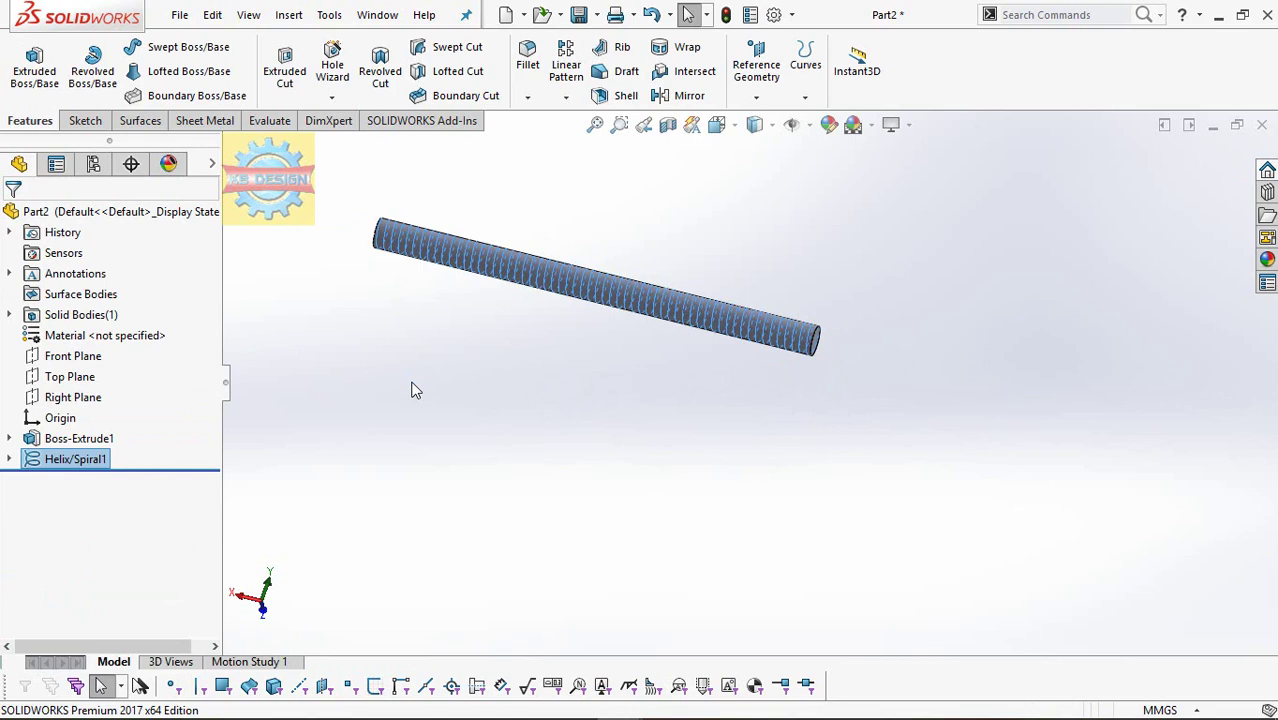
- On the Front Plane, draw a centre rectangle at the helix end point
left_click(70, 356)
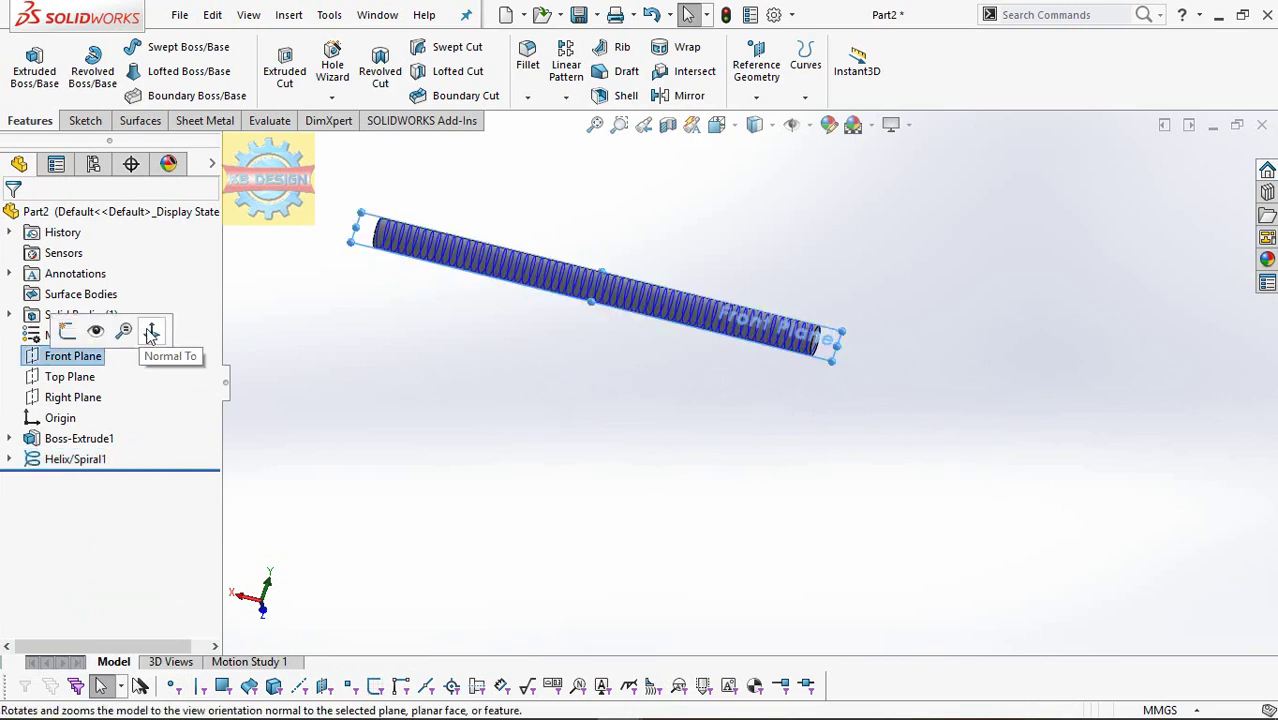
left_click(150, 336)
scroll(1040, 375, "down", 3)
scroll(980, 420, "down", 2)
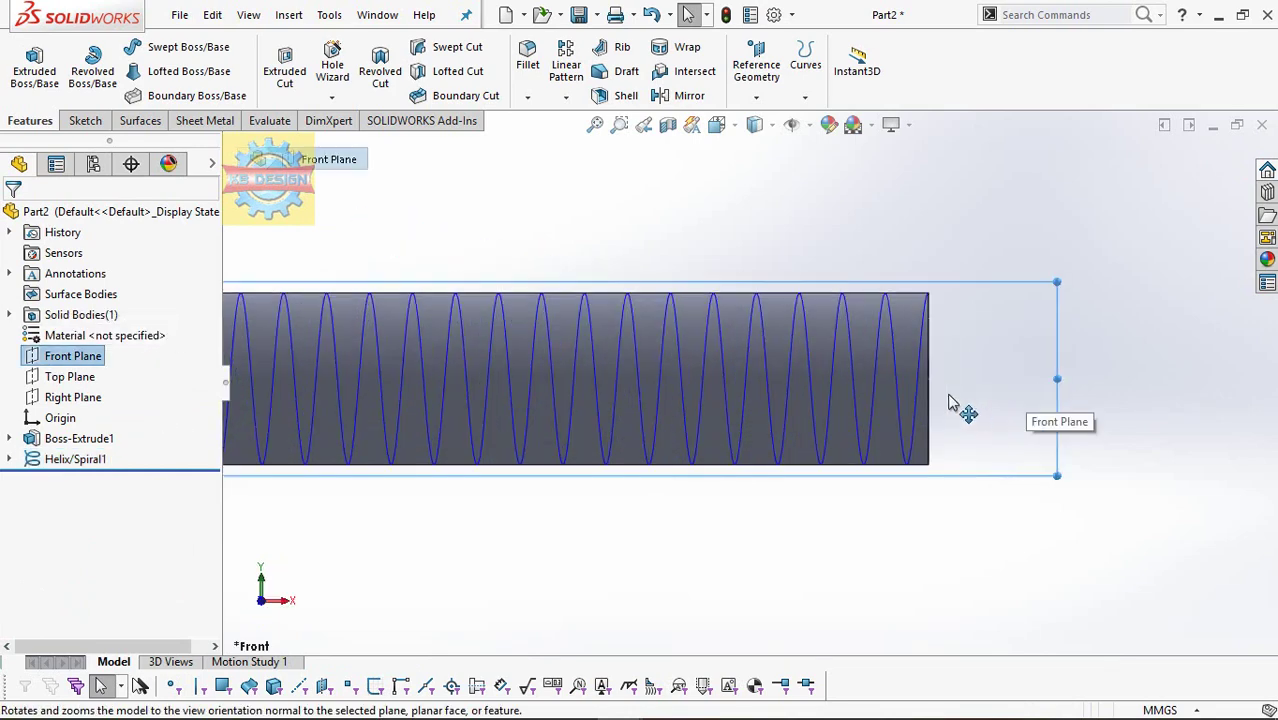
scroll(964, 409, "down", 2)
left_click(84, 121)
left_click(26, 65)
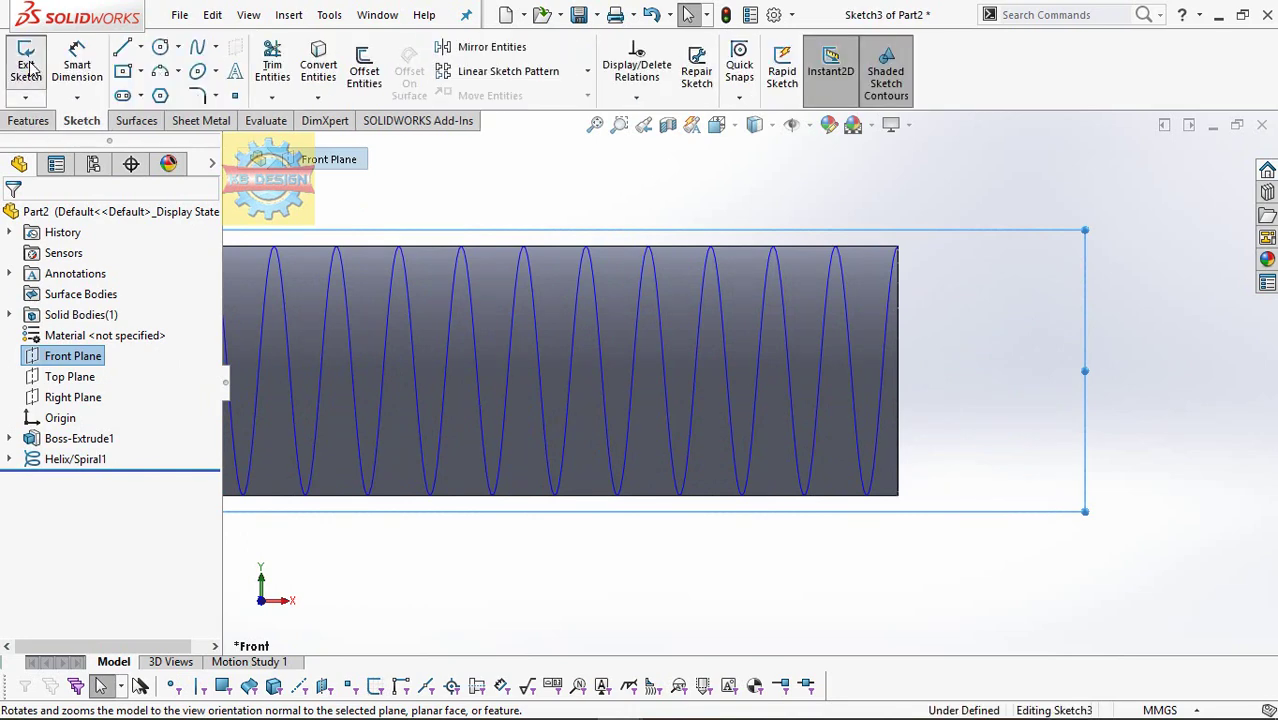
key("r")
scroll(540, 251, "down", 2)
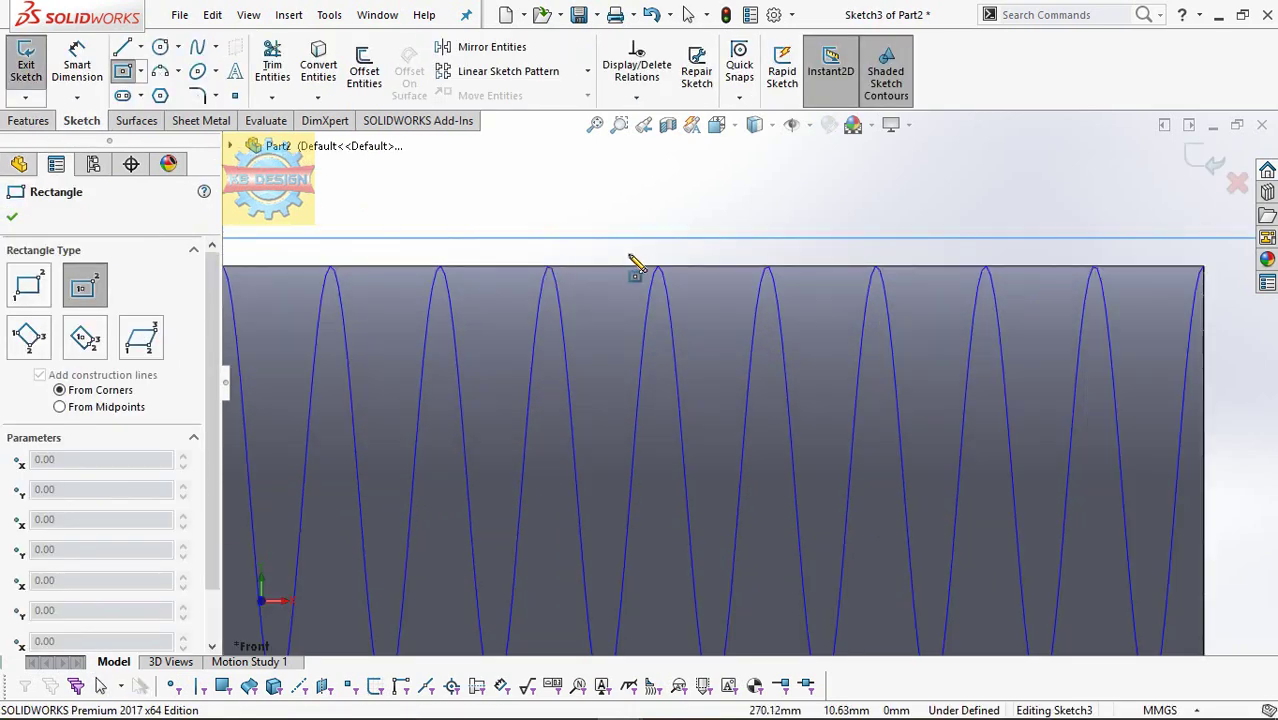
left_click(1203, 266)
left_click(1231, 221)
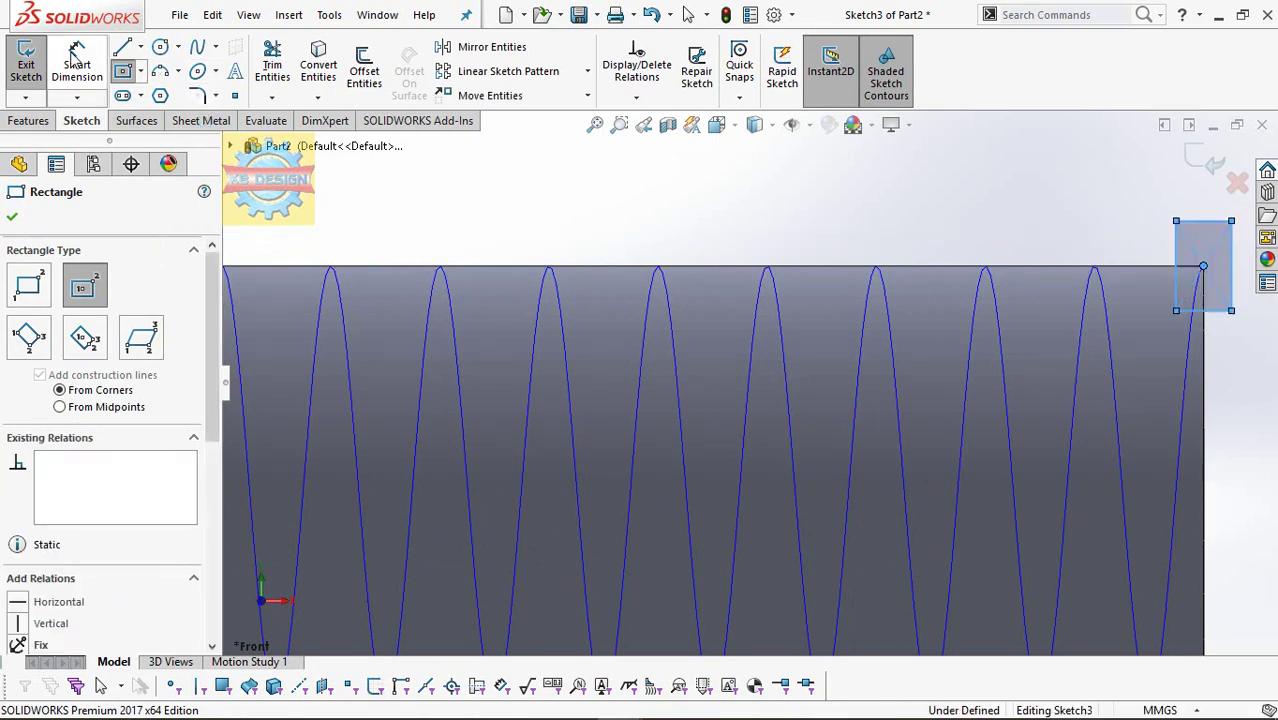
- Dimension the rectangle 5 mm tall and 2.5 mm wide
left_click(76, 55)
left_click(1145, 230)
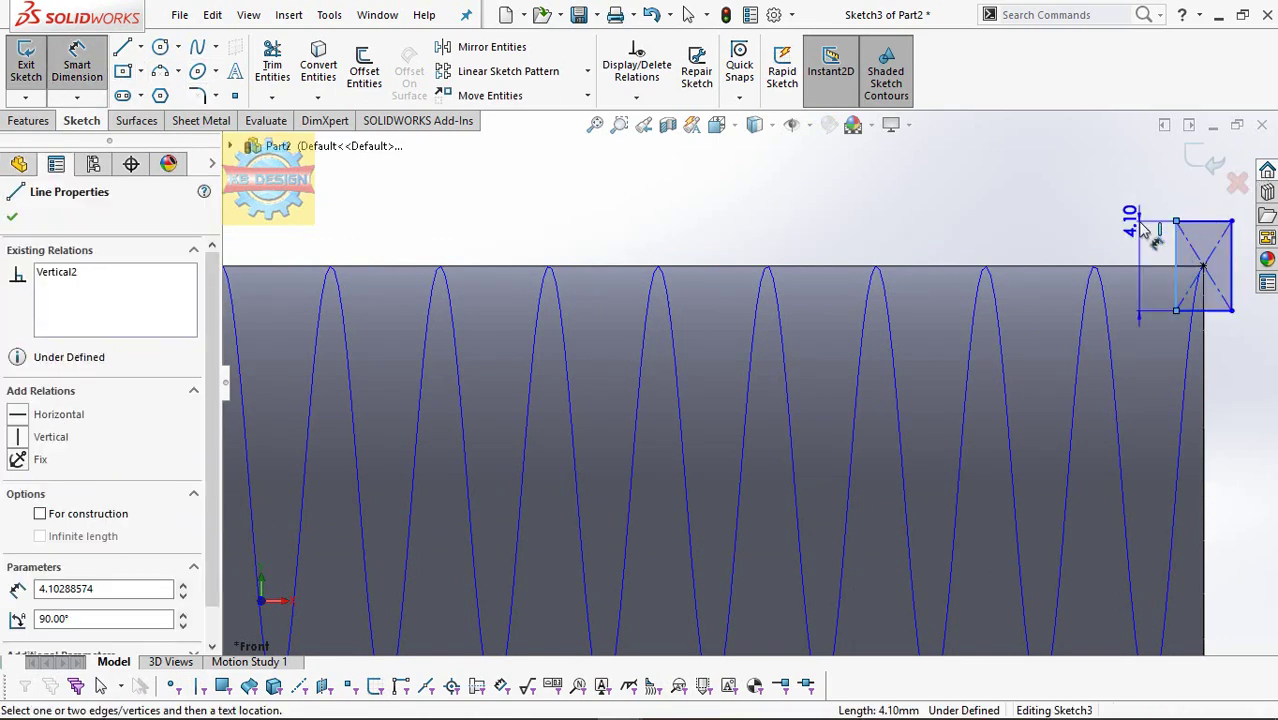
left_click(1145, 230)
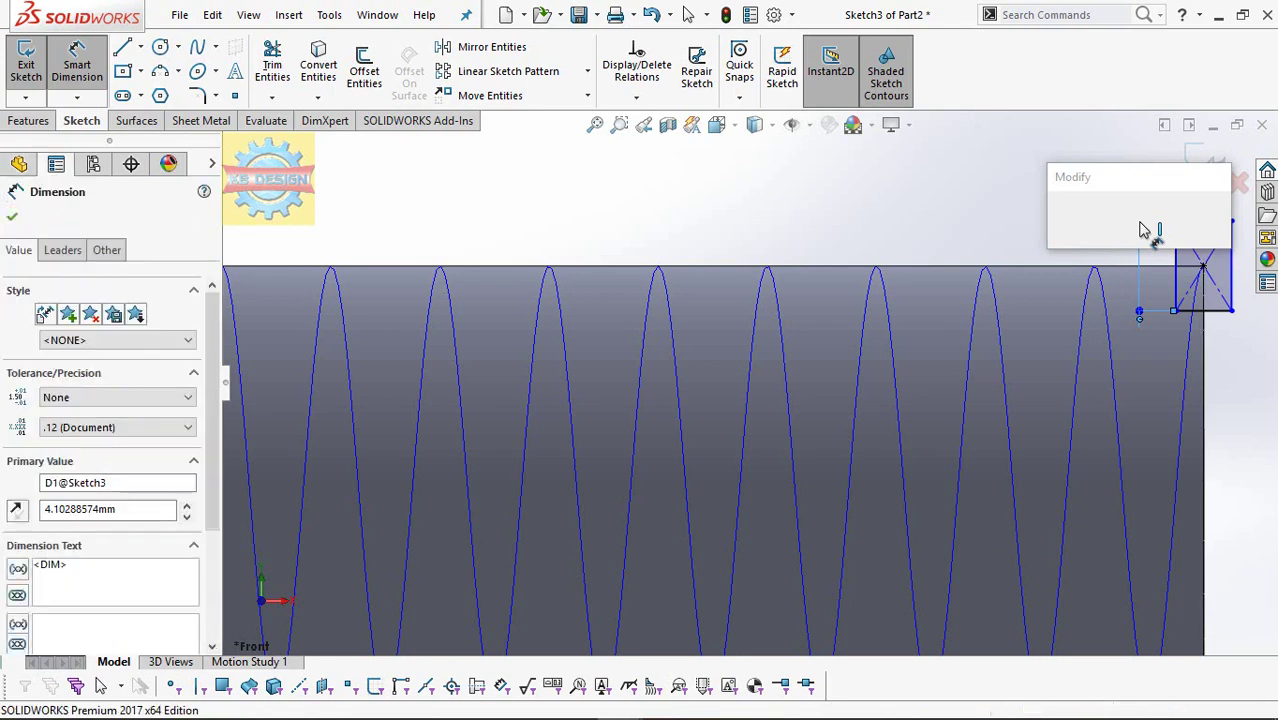
type("5")
left_click(1062, 218)
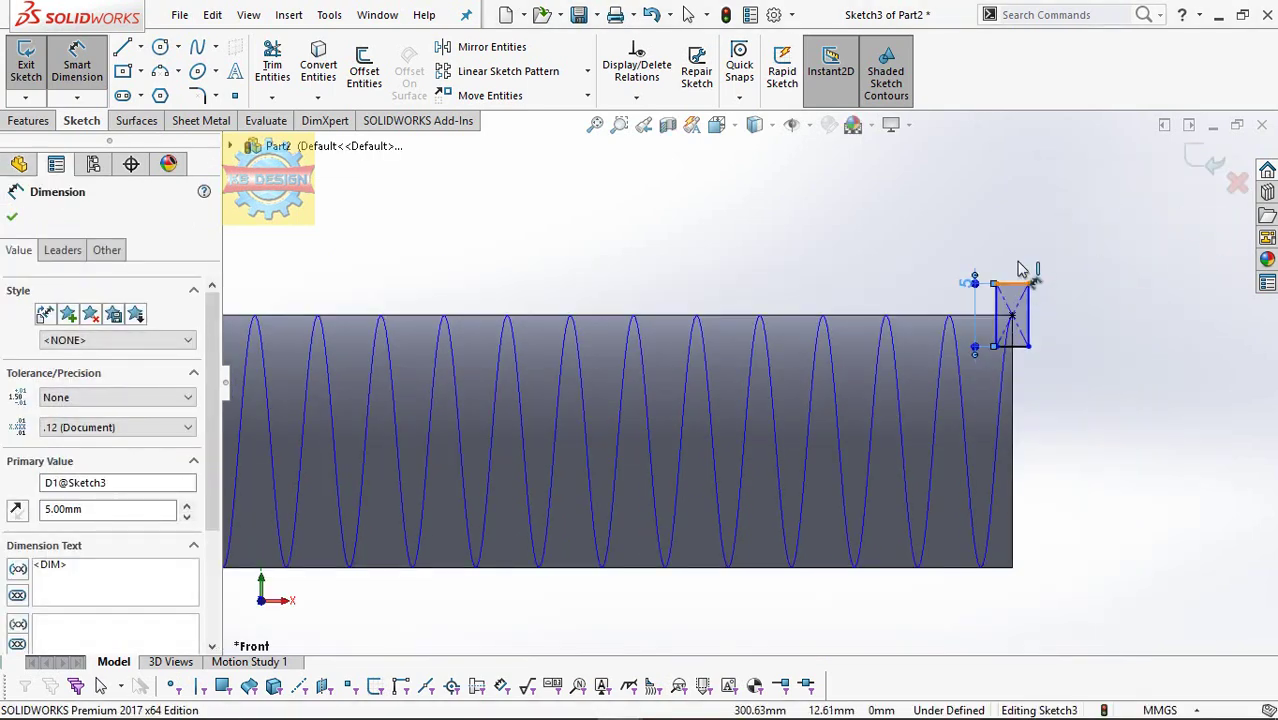
left_click(1021, 270)
double_click(1022, 268)
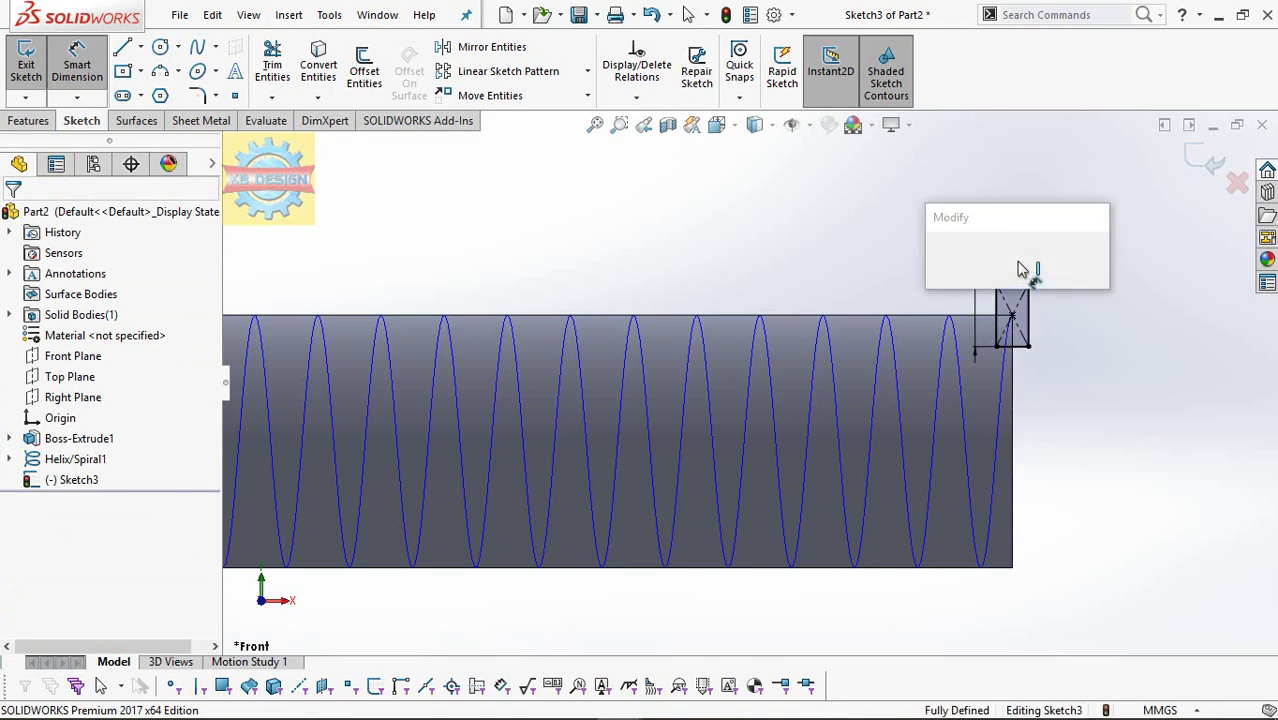
type("2.5")
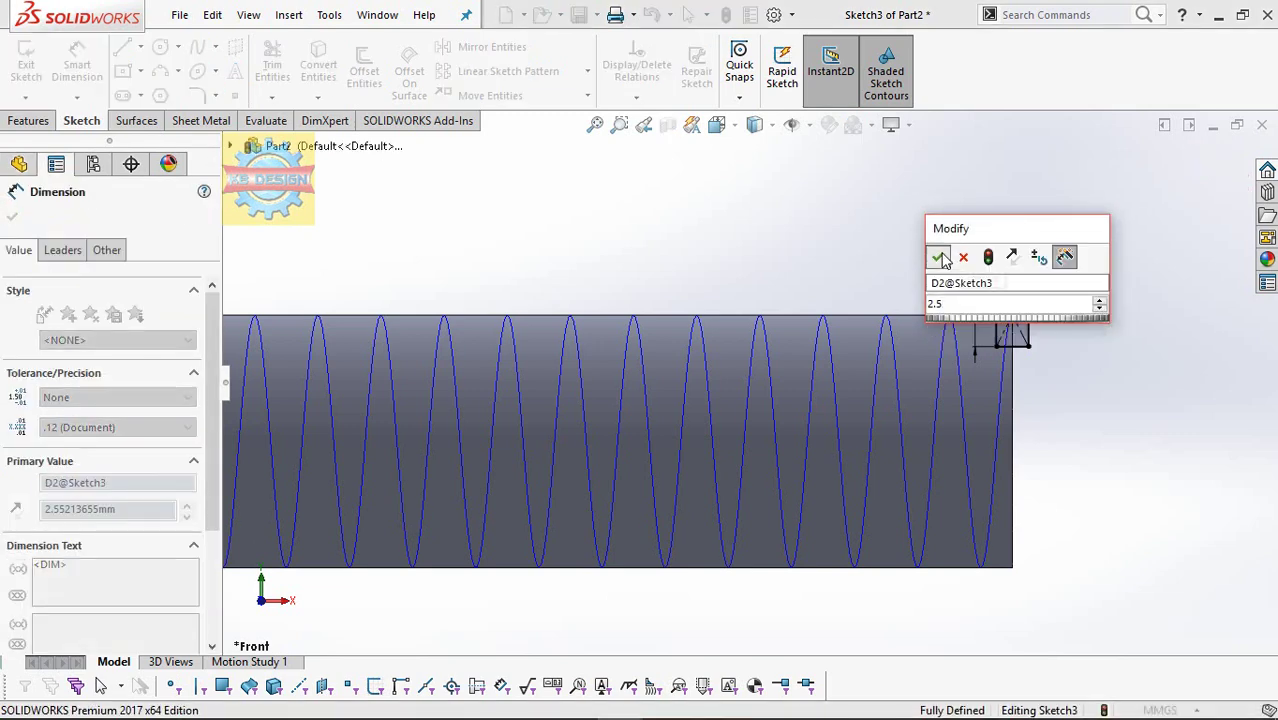
left_click(940, 258)
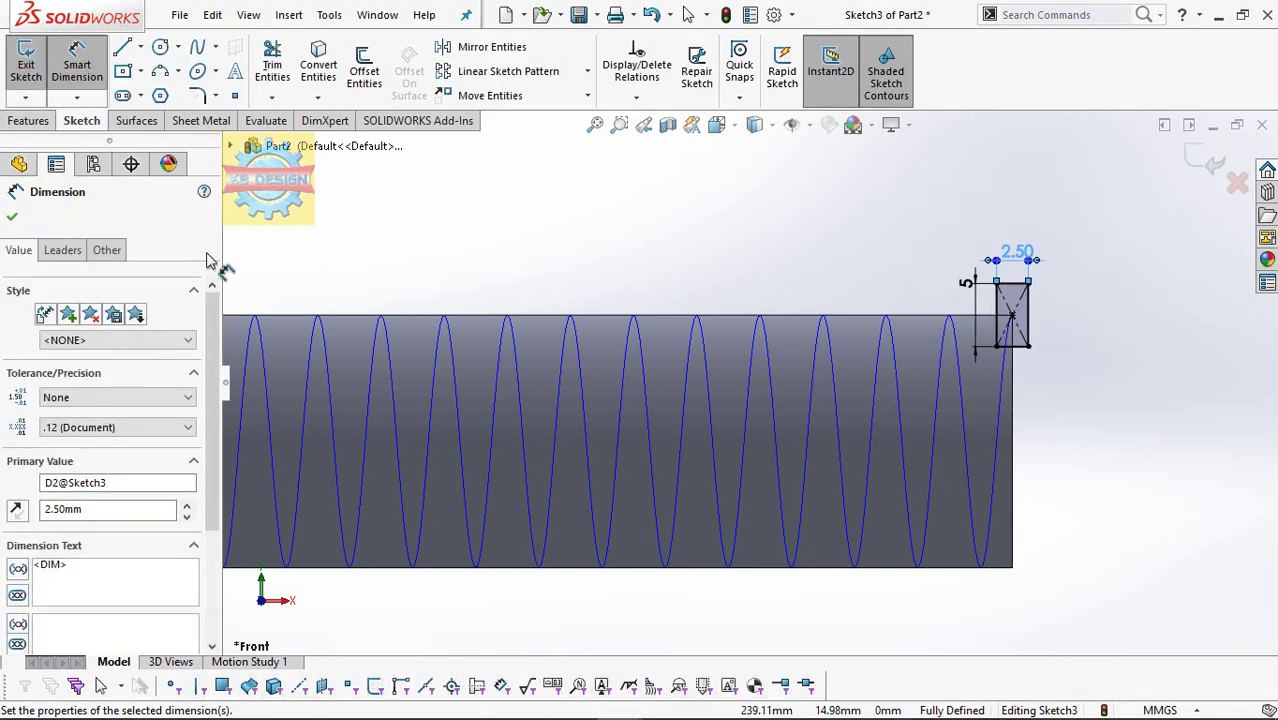
- Exit the rectangle sketch, keeping it as Sketch3
left_click(30, 120)
left_click(85, 120)
left_click(26, 65)
left_click(33, 120)
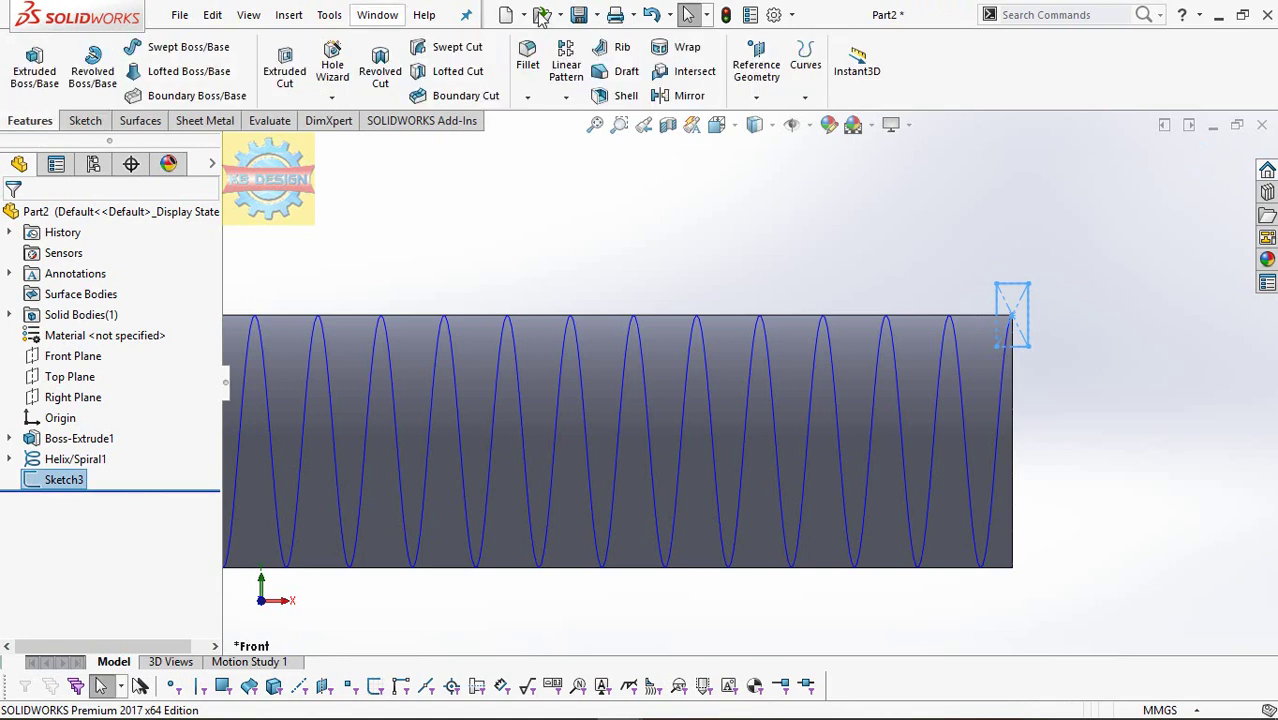
- Swept-cut the rectangle profile along the helix into a thread groove, then hide the helix
left_click(427, 48)
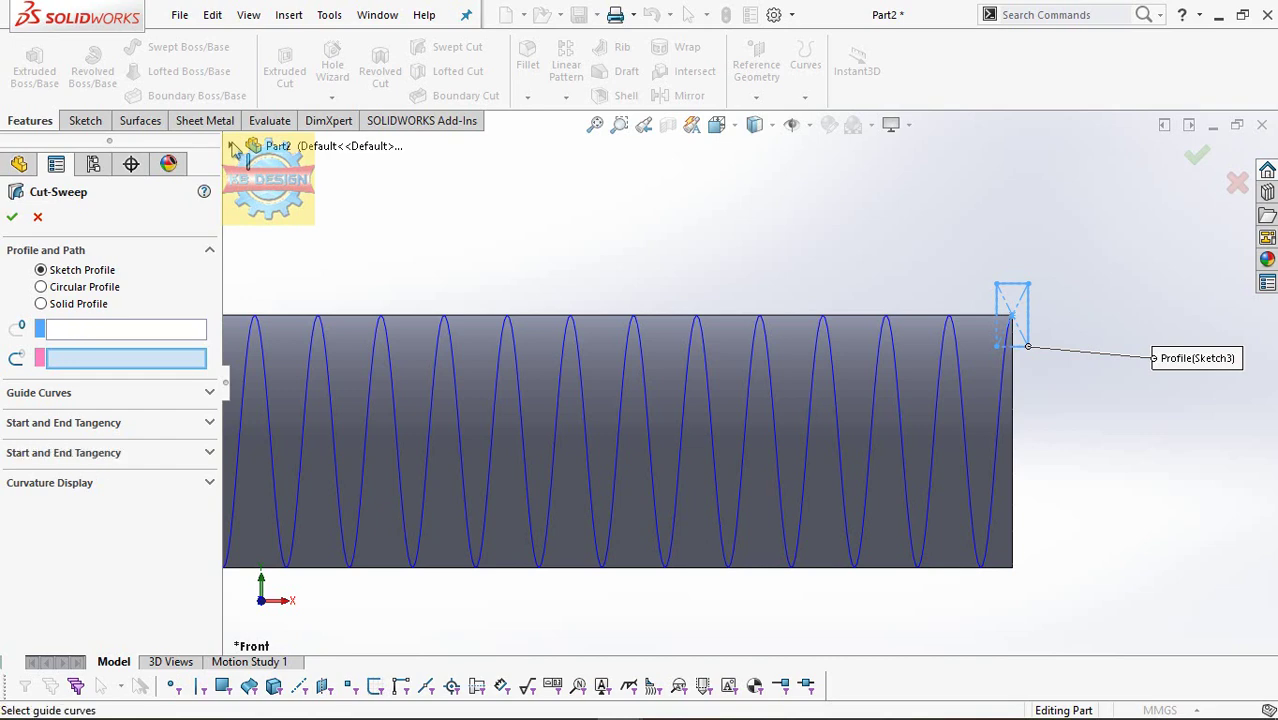
left_click(233, 148)
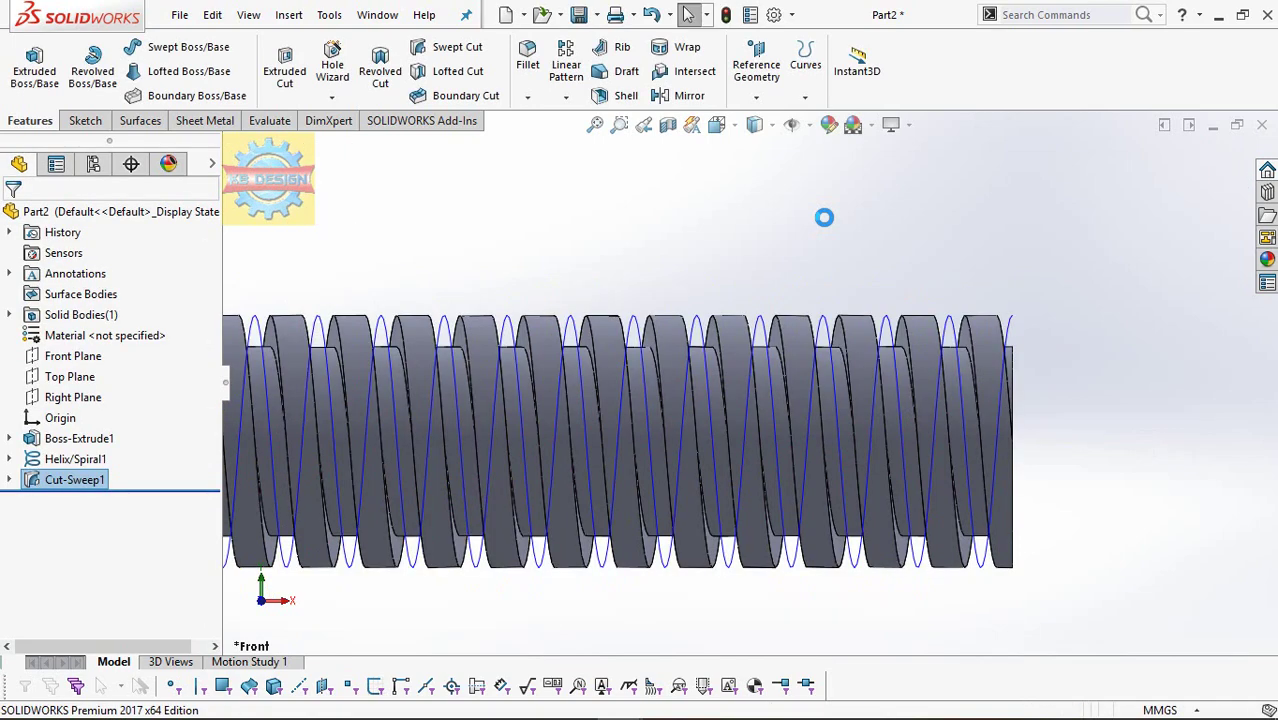
left_click(75, 459)
- Sketch a centred 10 mm diameter circle on the threaded rod's end face
left_click(117, 397)
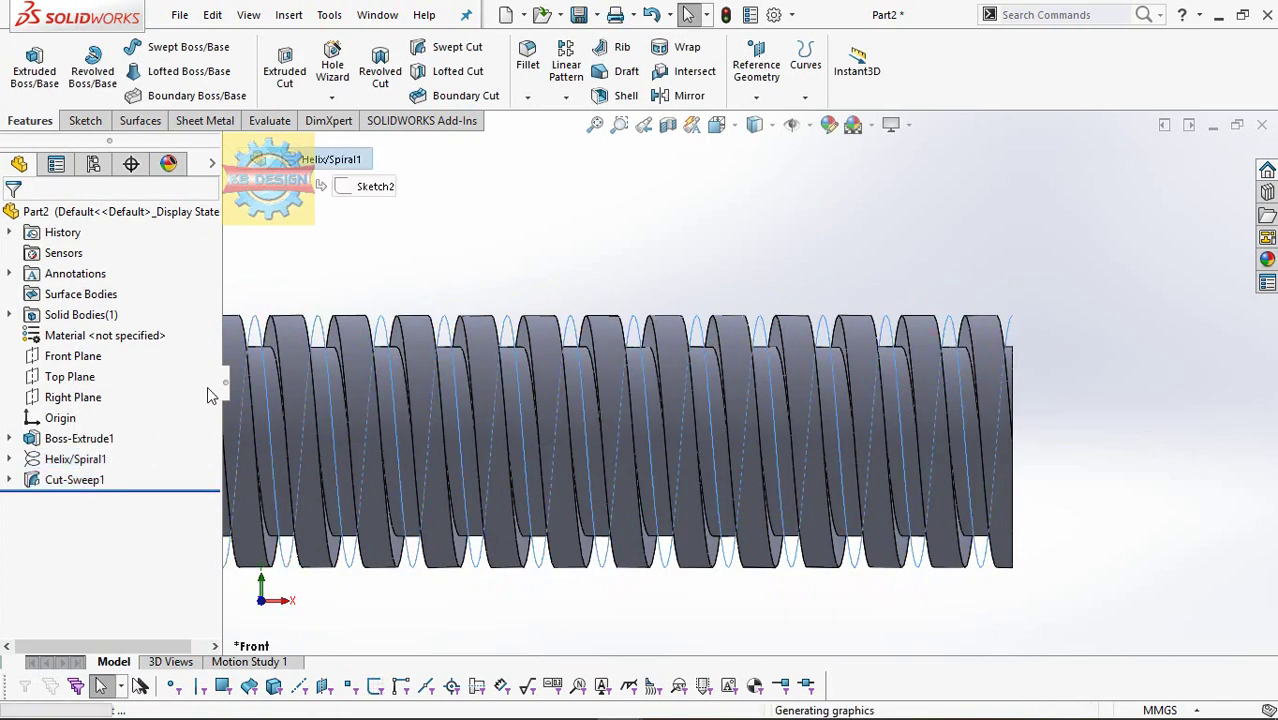
middle_click_drag(930, 317, 706, 346)
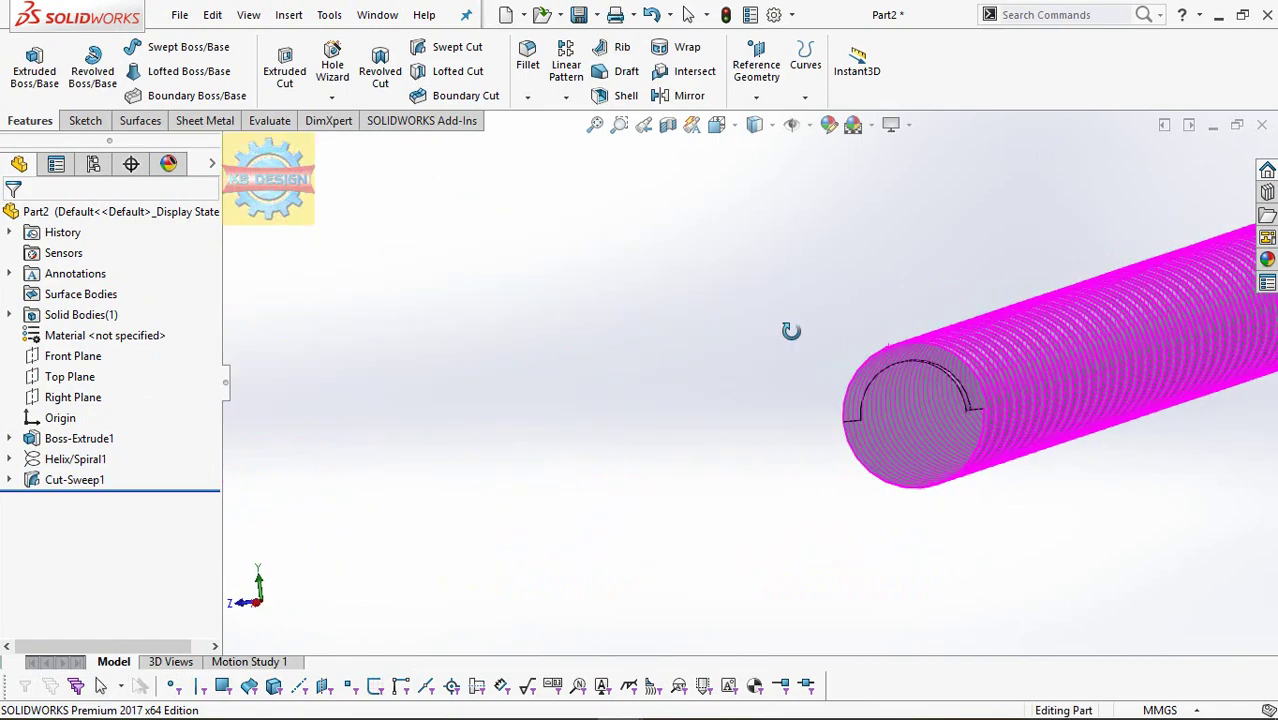
middle_click_drag(992, 406, 925, 417)
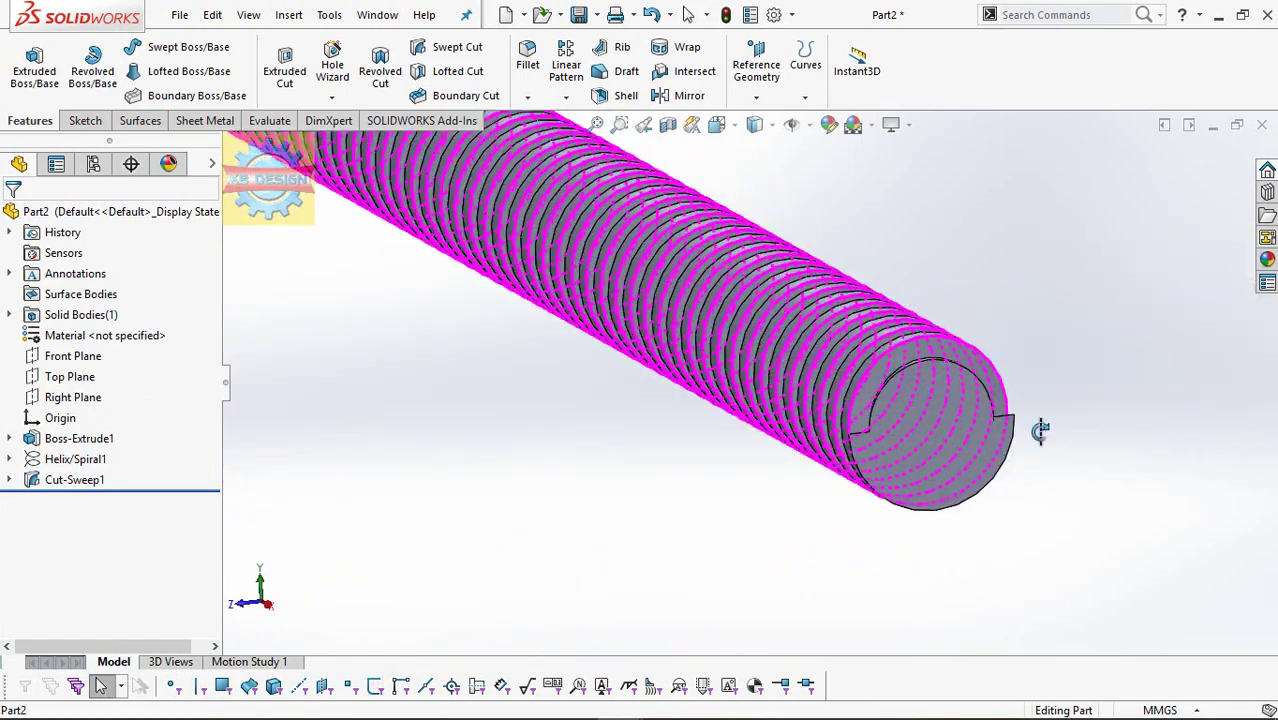
left_click(925, 417)
left_click(1001, 364)
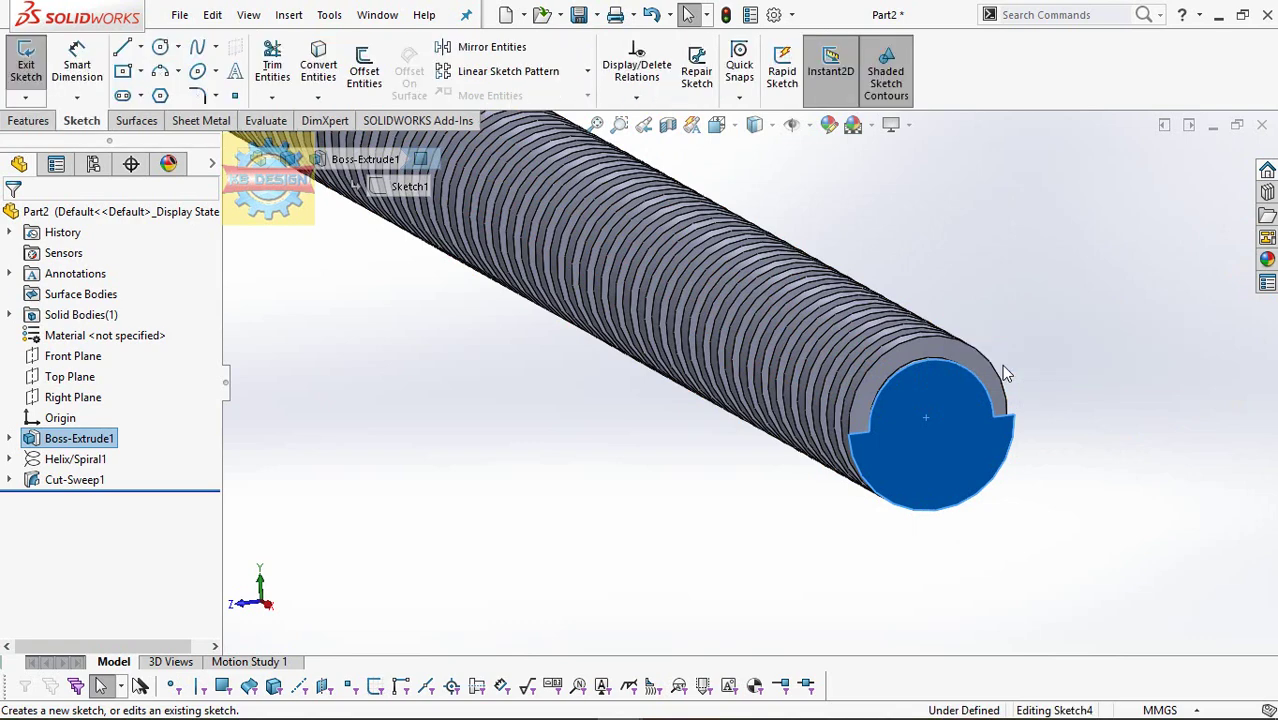
left_click(160, 47)
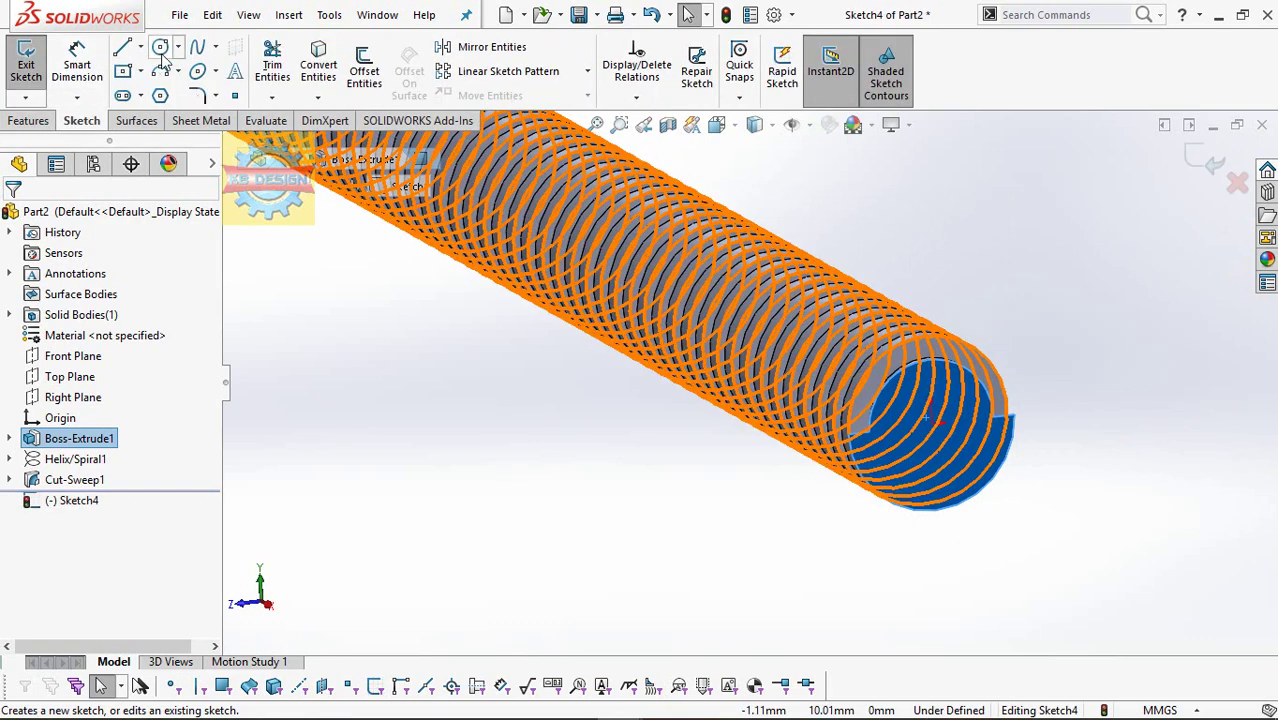
left_click(930, 423)
left_click(960, 420)
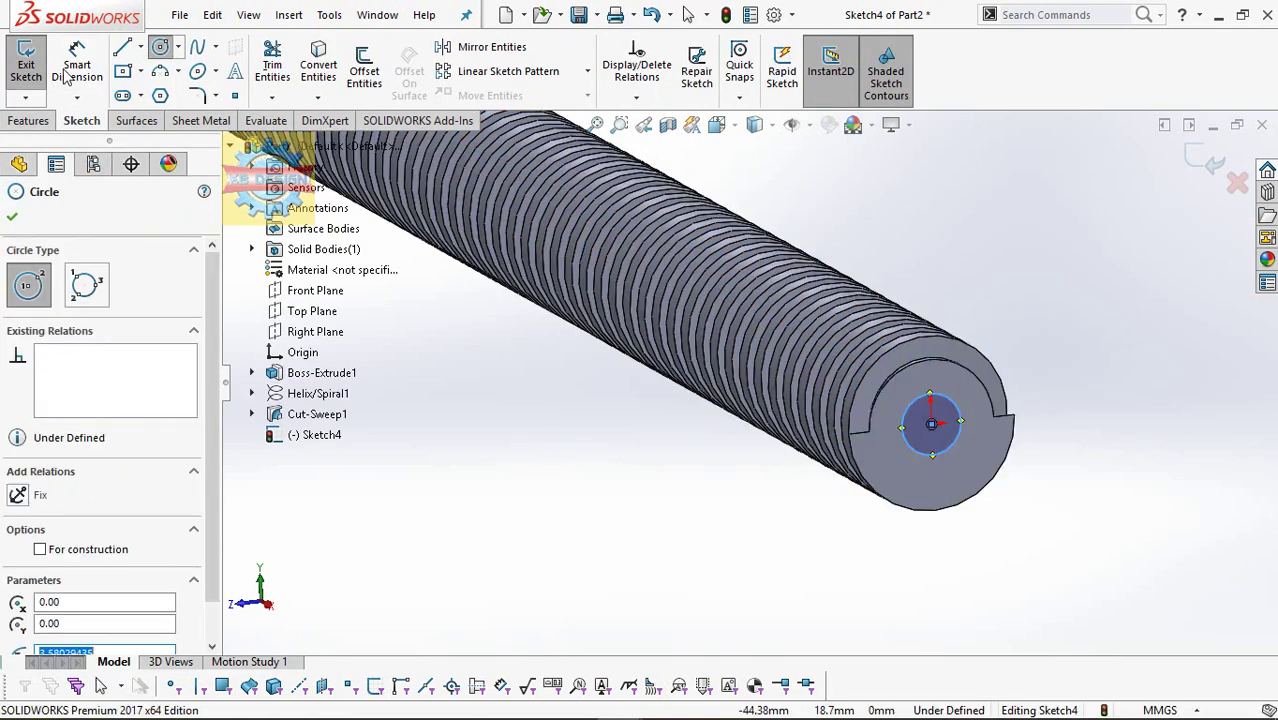
left_click(92, 76)
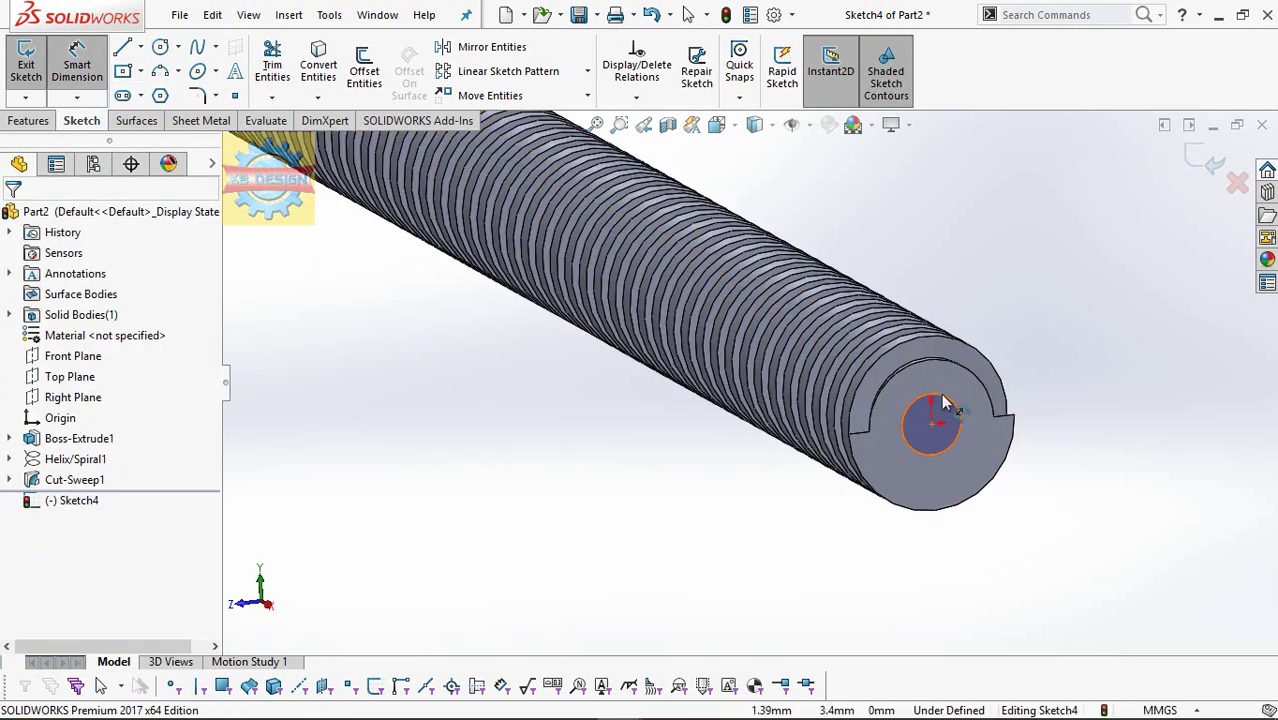
left_click(1068, 343)
type("10")
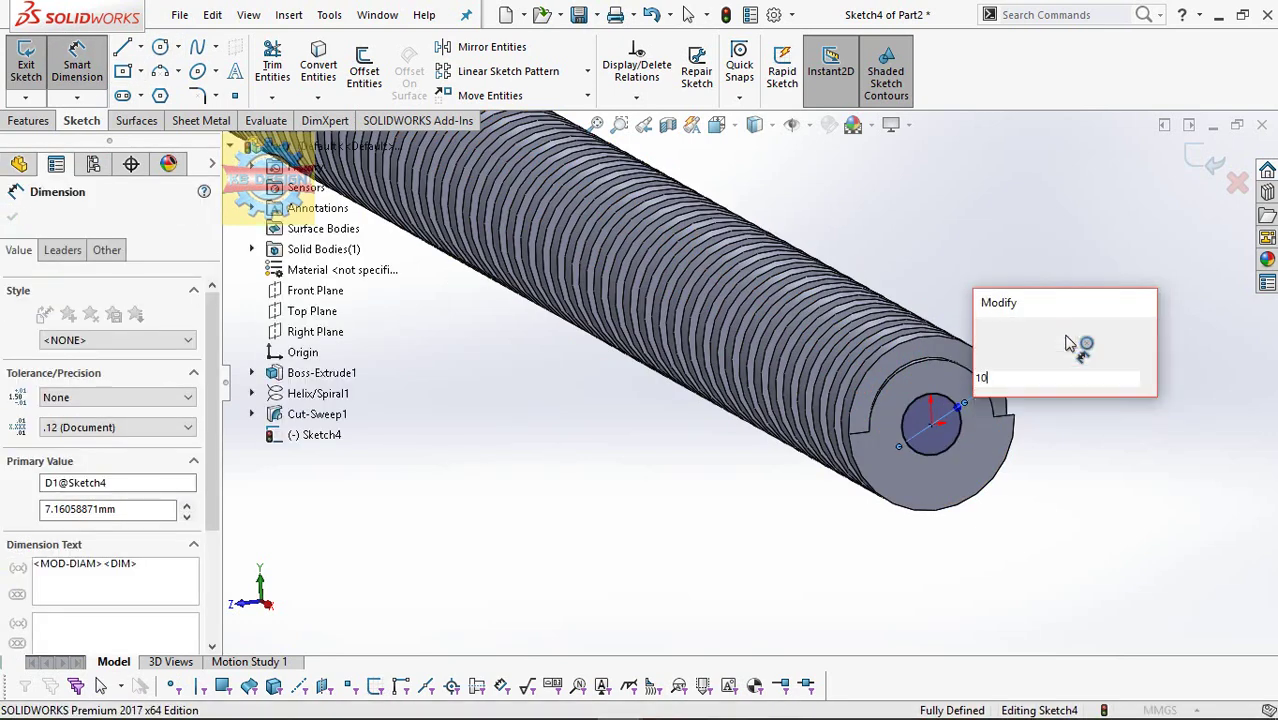
key("Return")
- Extrude the Ø10 mm circle 25 mm into a shaft
left_click(28, 120)
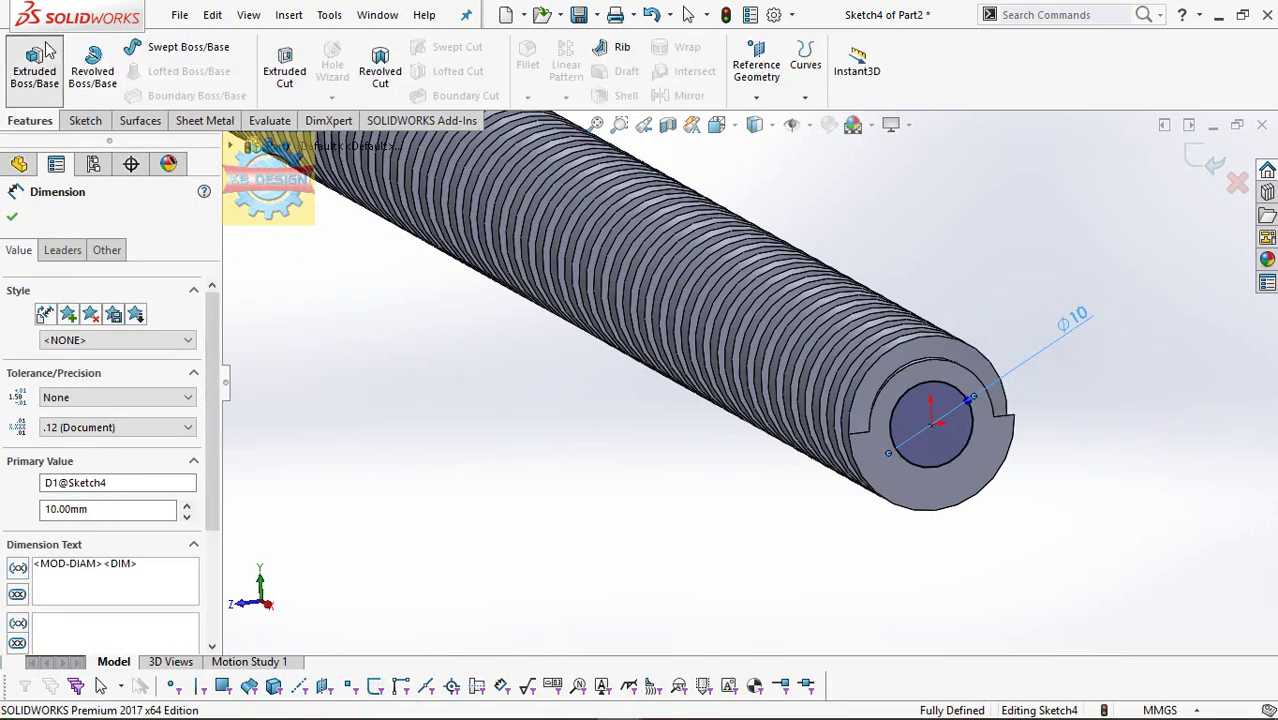
left_click(44, 40)
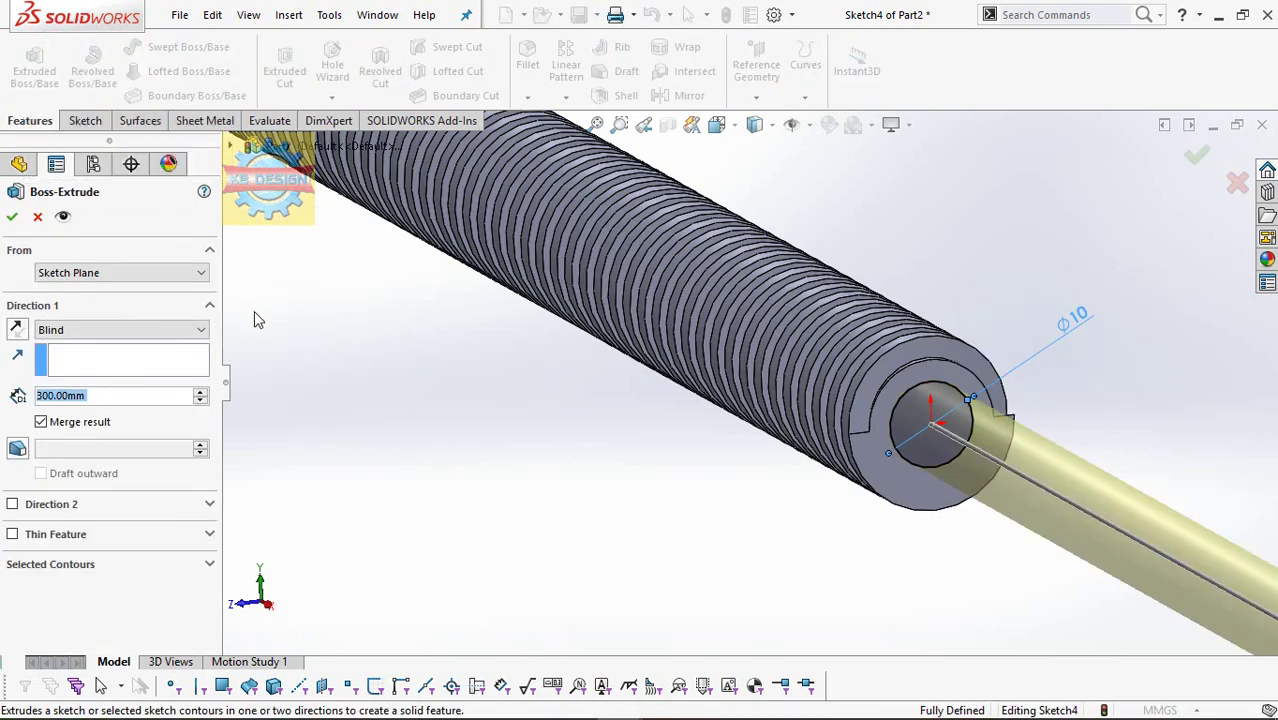
type("25")
key("Return")
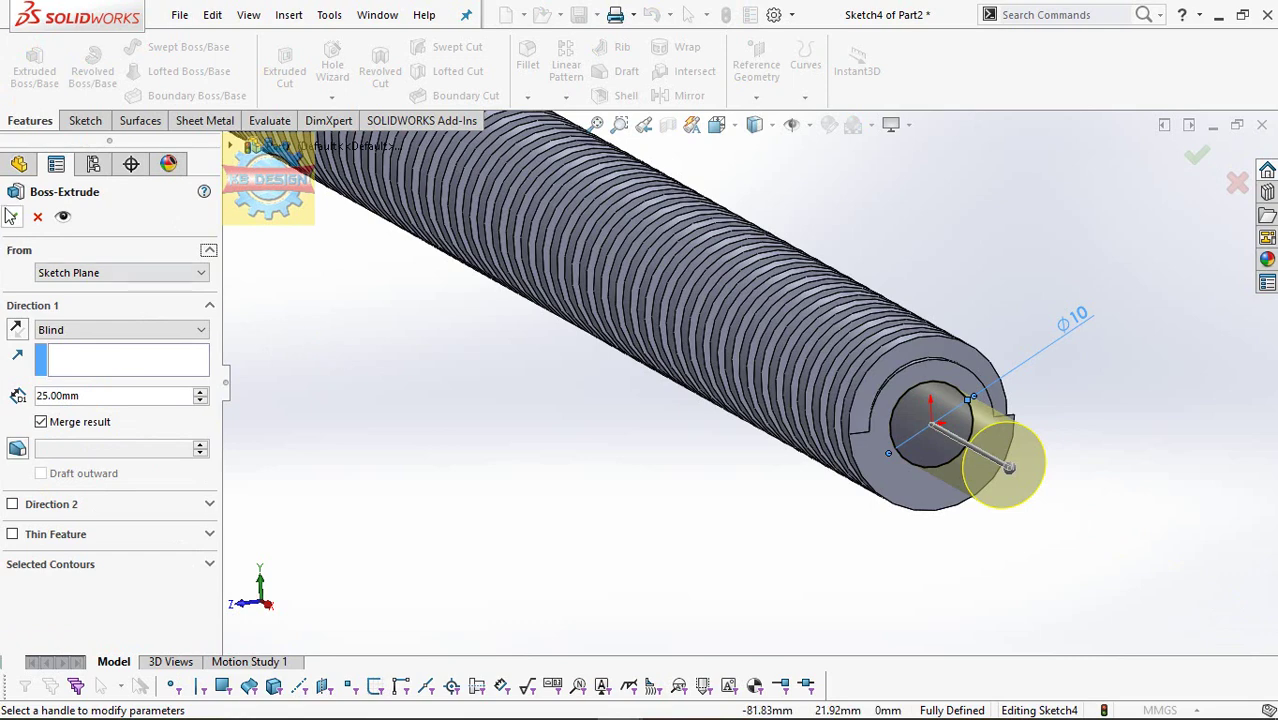
left_click(11, 216)
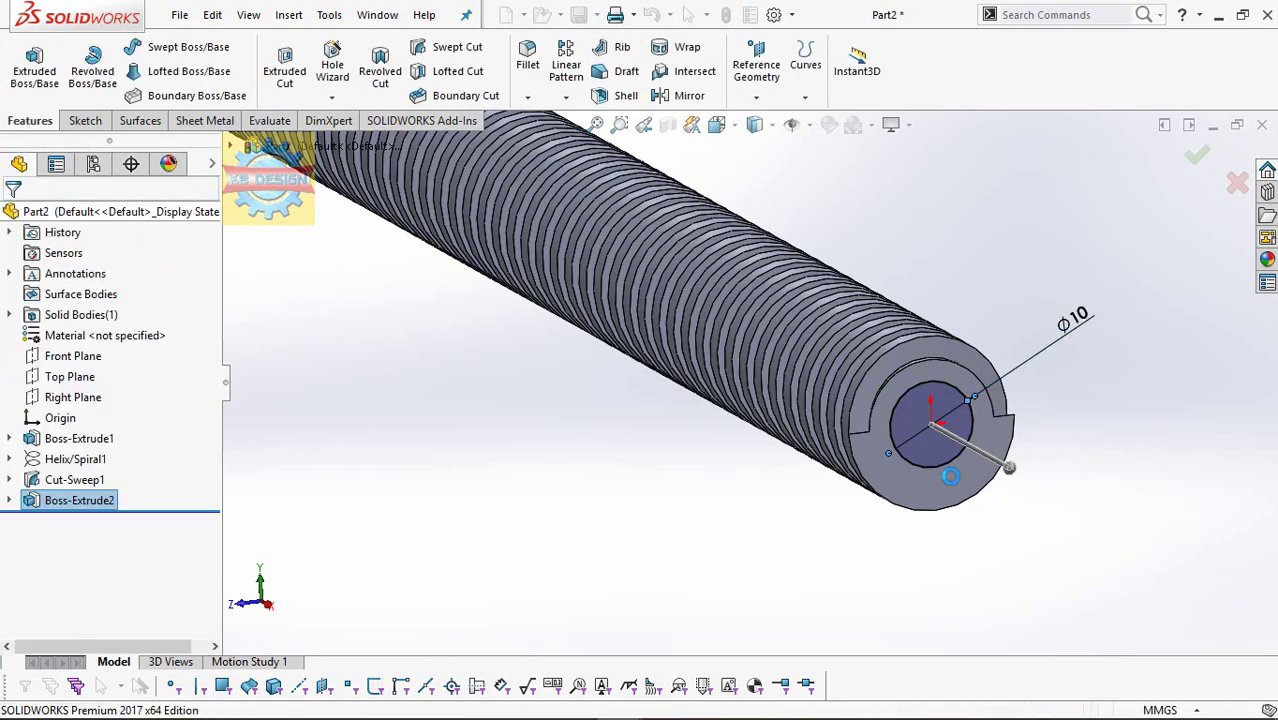
- Chamfer the thread groove's sharp end edge by 2.5 mm
middle_click_drag(950, 476, 1053, 482)
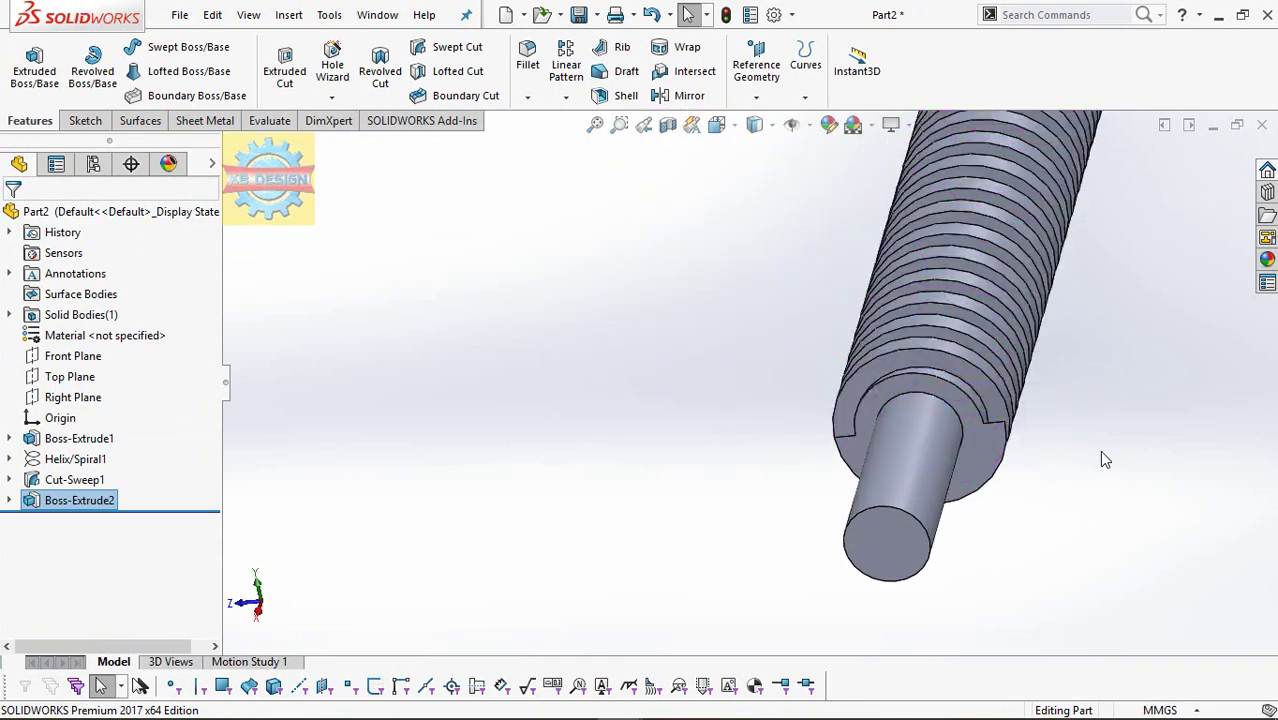
scroll(1061, 448, "down", 3)
scroll(998, 448, "down", 3)
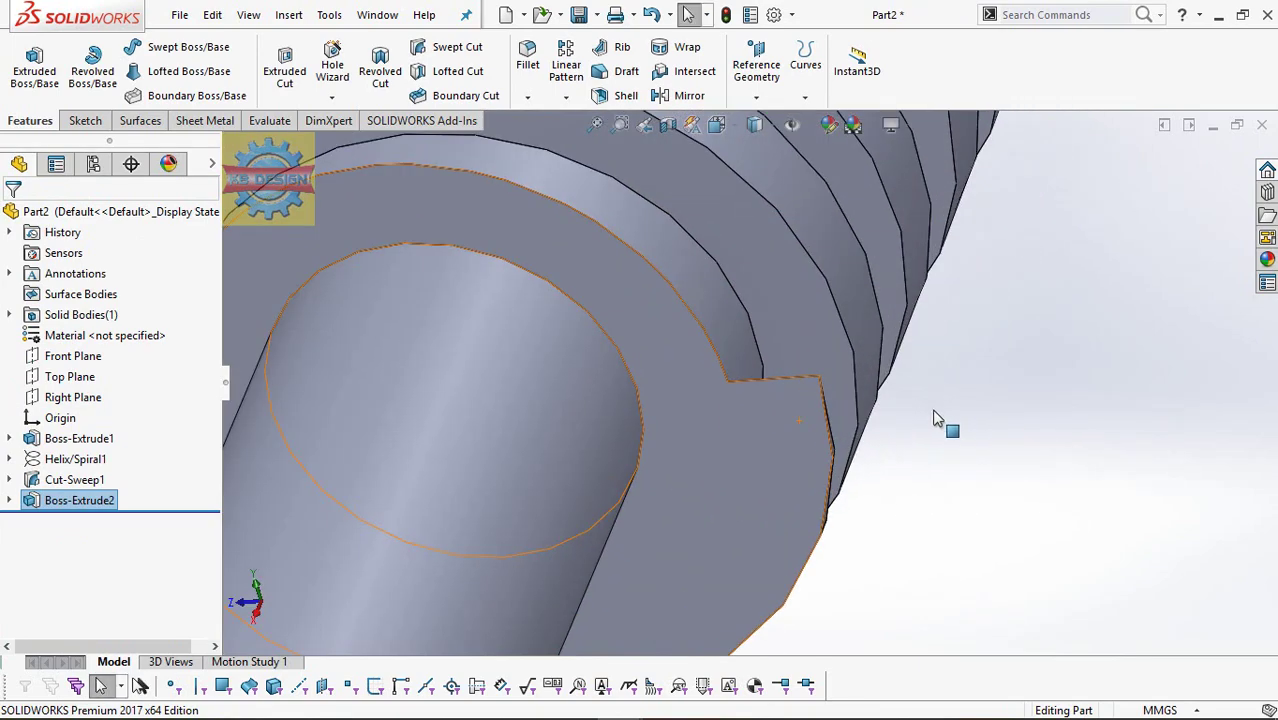
scroll(930, 405, "up", 3)
scroll(920, 397, "down", 2)
scroll(920, 397, "down", 2)
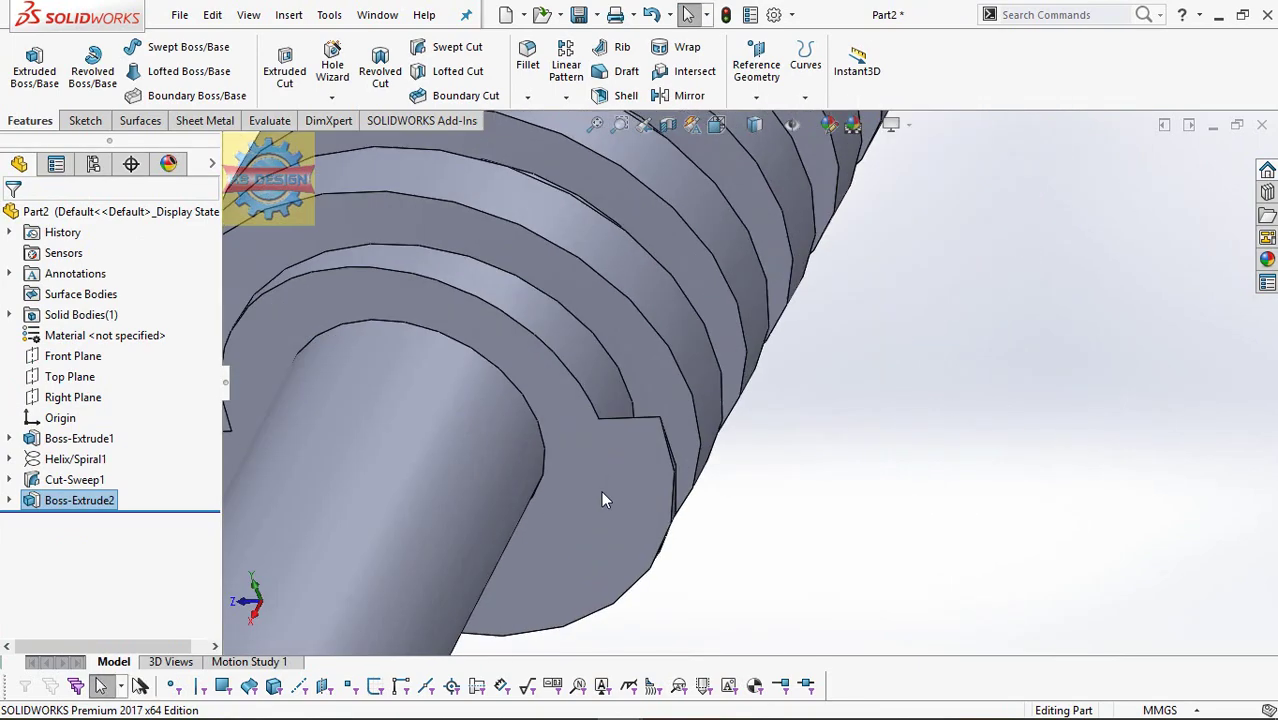
left_click(527, 96)
type("2")
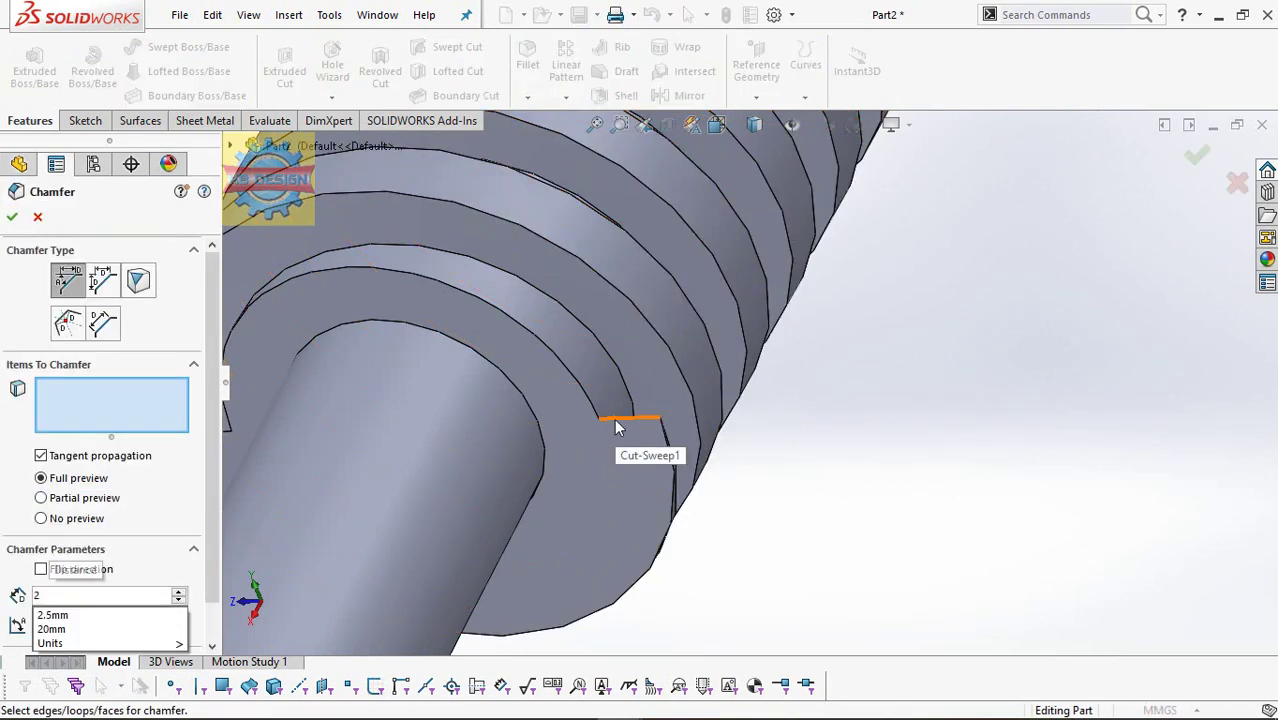
type(".5")
left_click(615, 427)
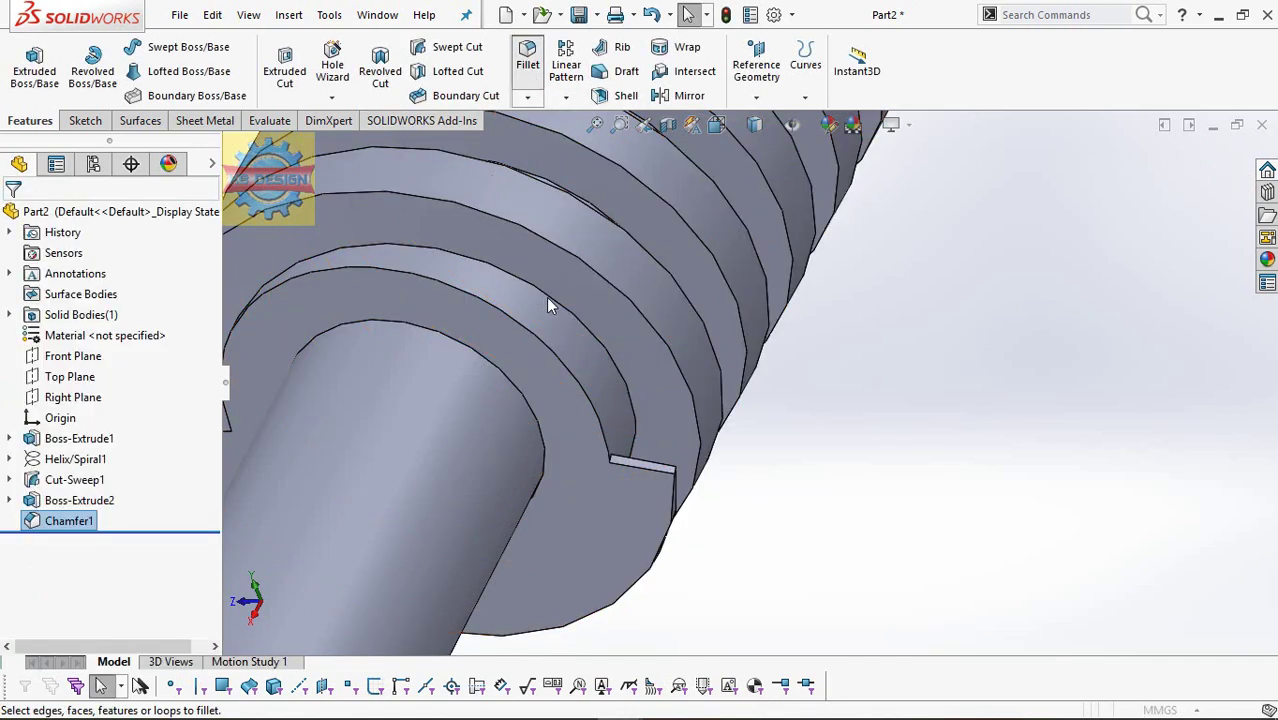
- Round the thread-end notch edge with a 1 mm fillet
type("1")
key("Return")
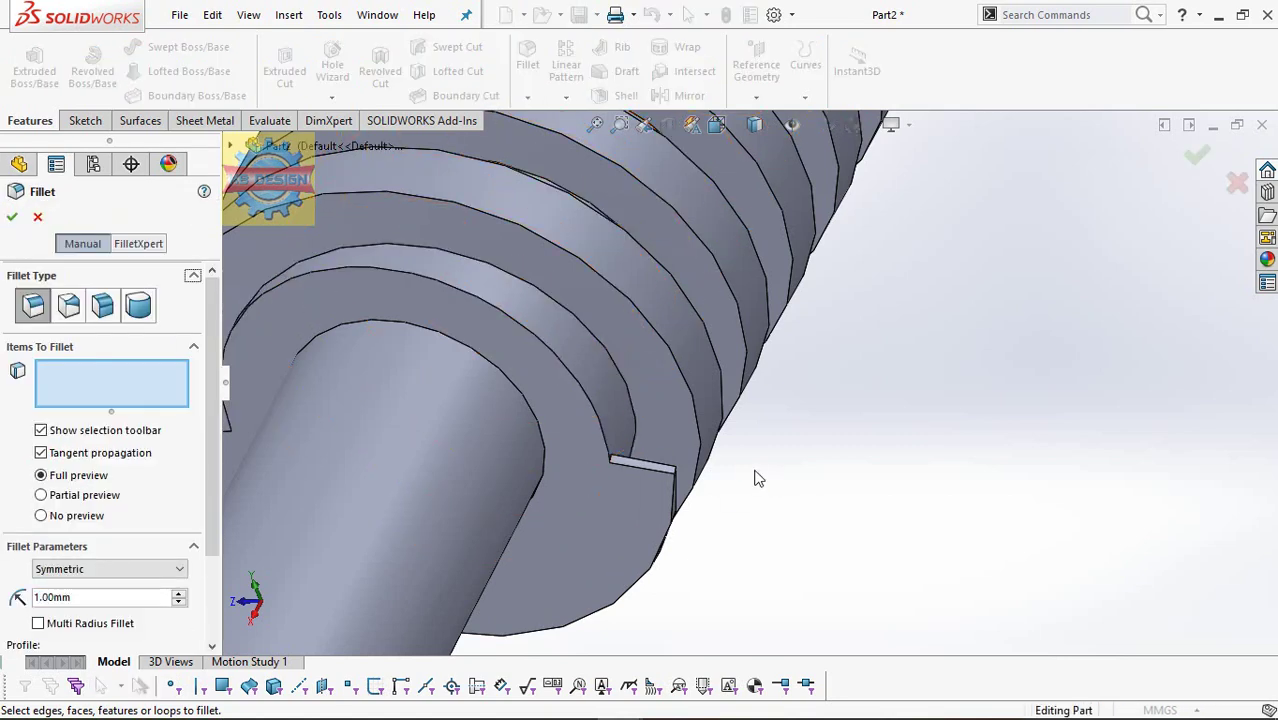
mouse_move(721, 465)
middle_mouse_down()
mouse_move(640, 490)
mouse_move(577, 473)
middle_mouse_up()
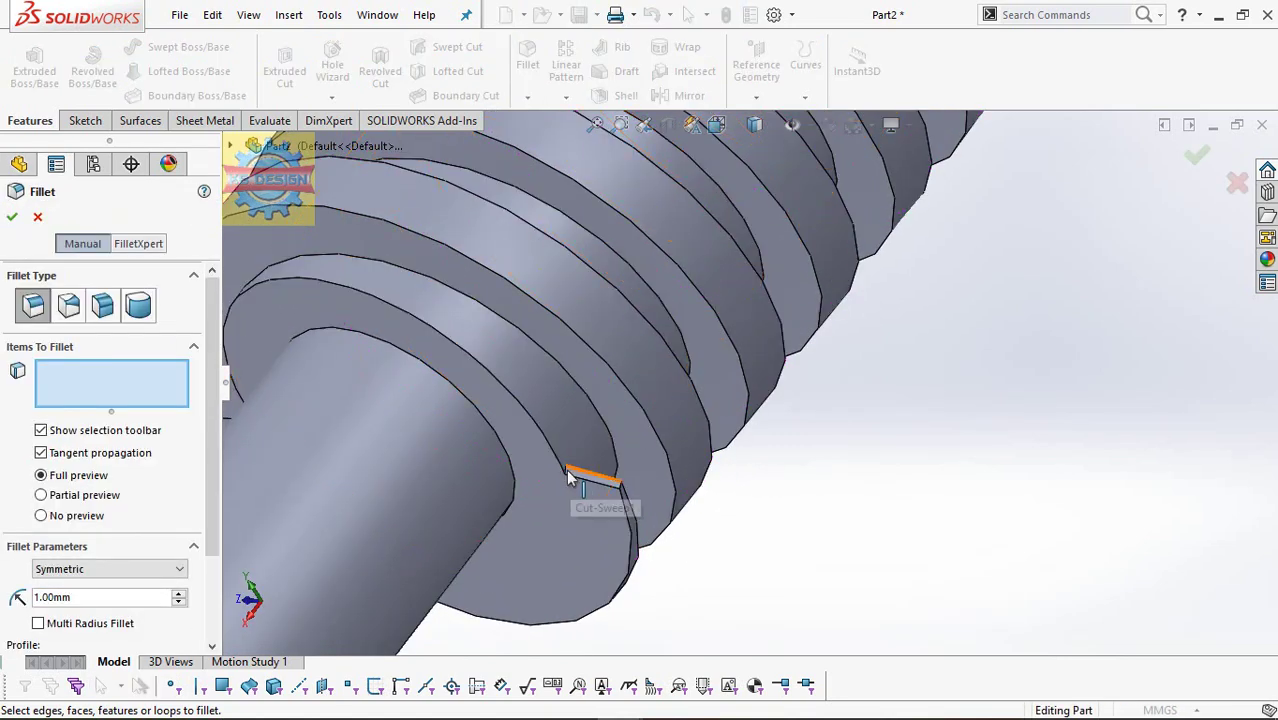
left_click(569, 472)
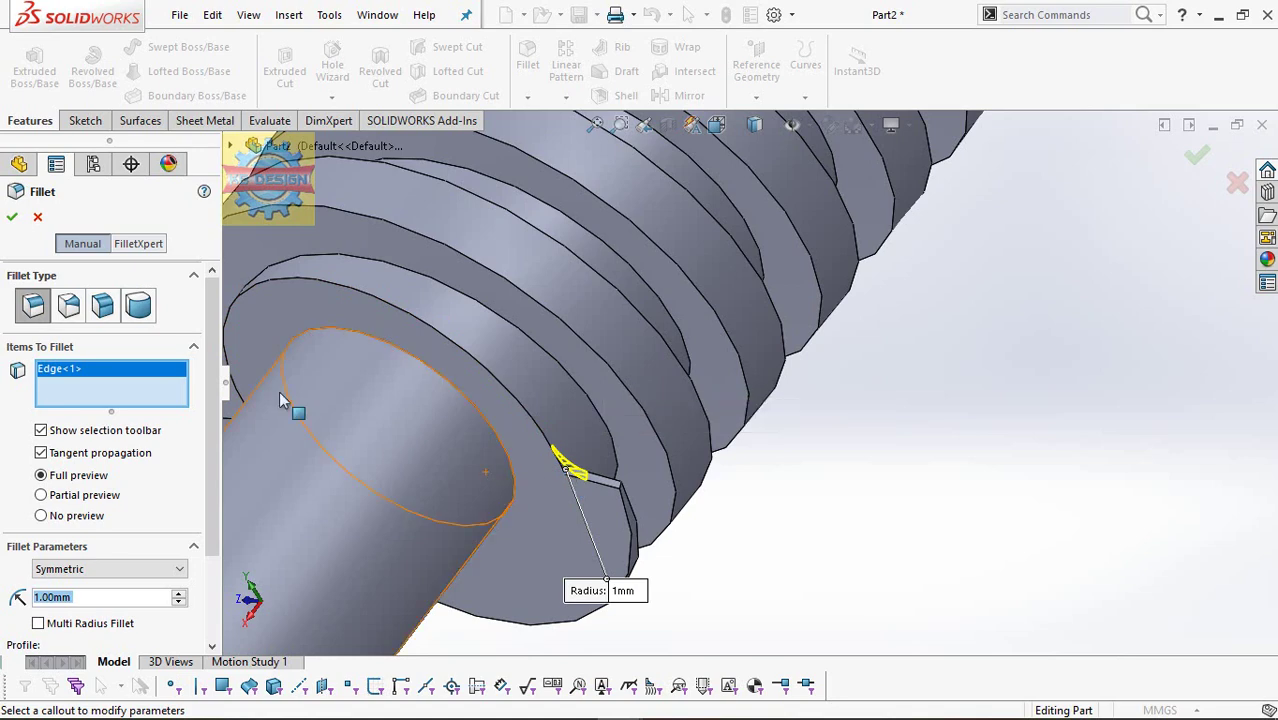
left_click(12, 219)
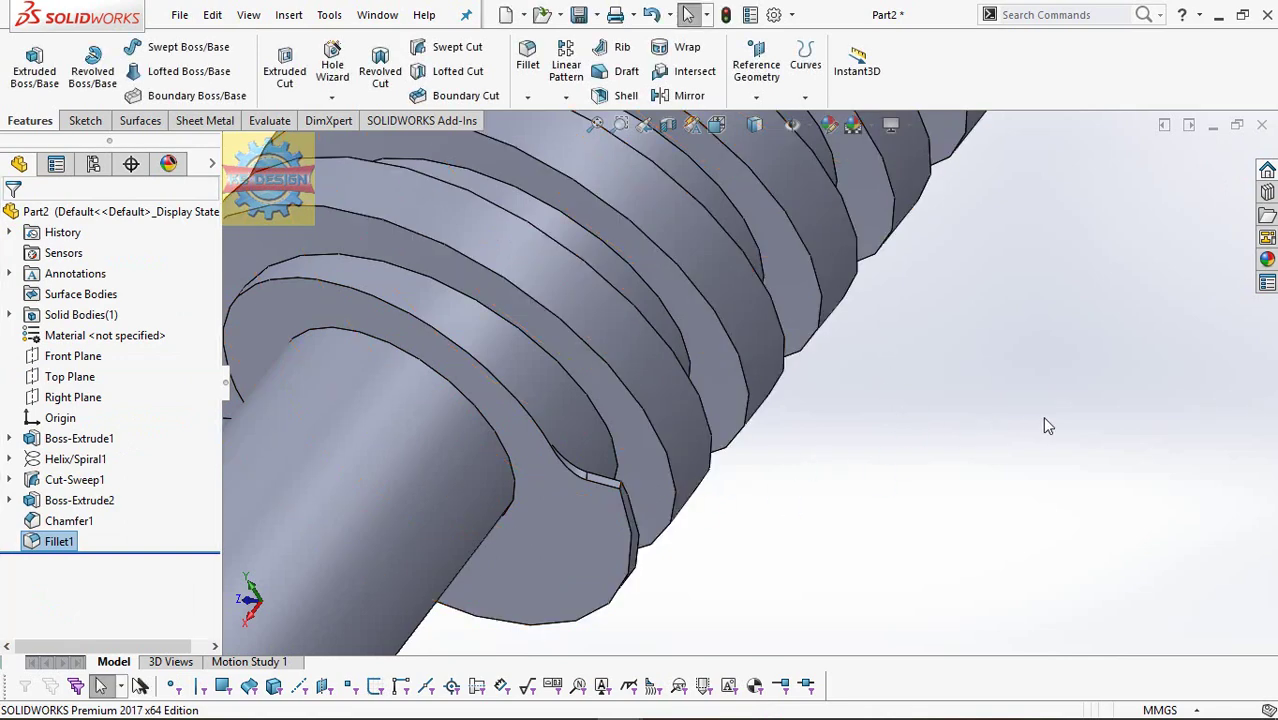
- Start a chamfer on two notch edges, remove one edge, then cancel the chamfer
scroll(895, 405, "up", 2)
scroll(880, 384, "down", 2)
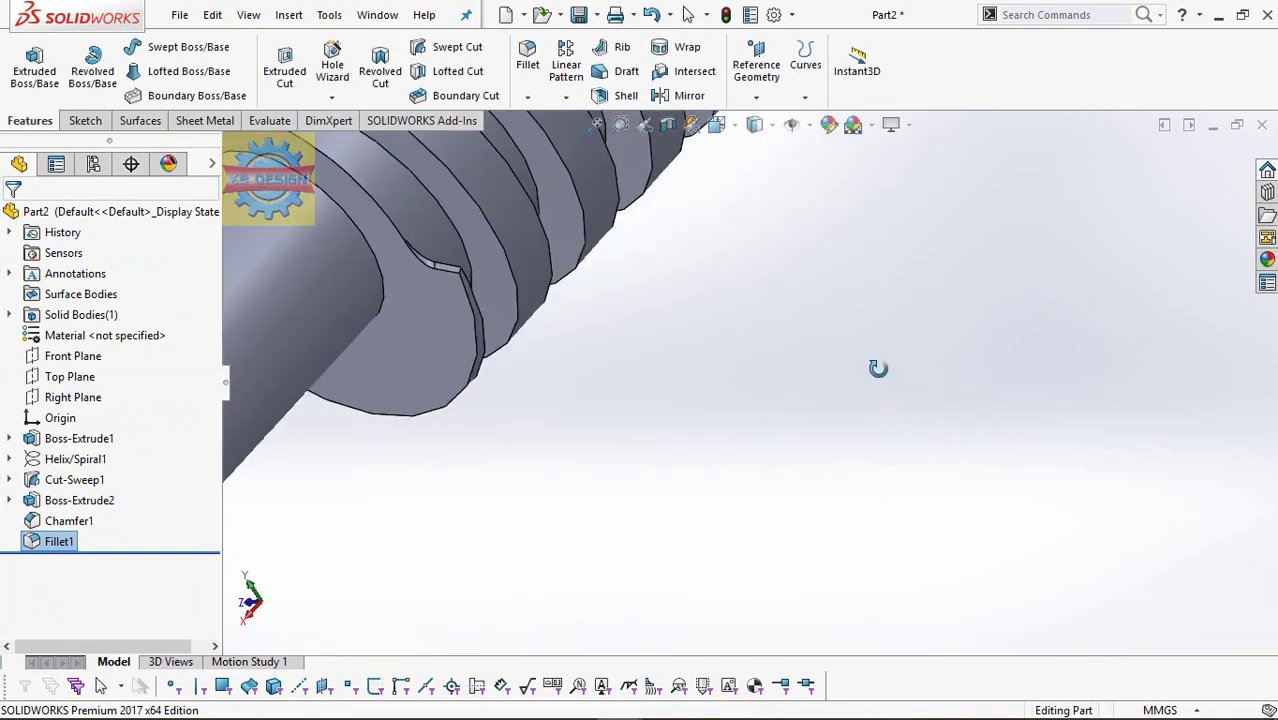
scroll(434, 255, "down", 2)
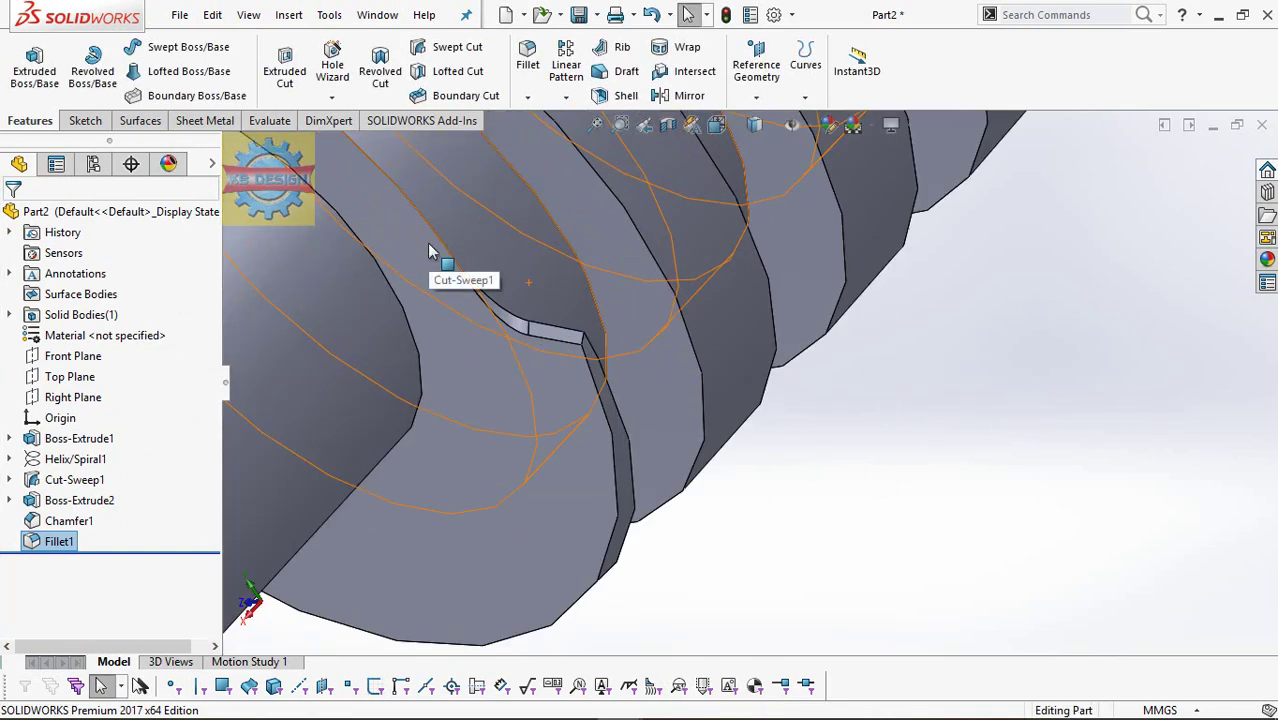
left_click(527, 97)
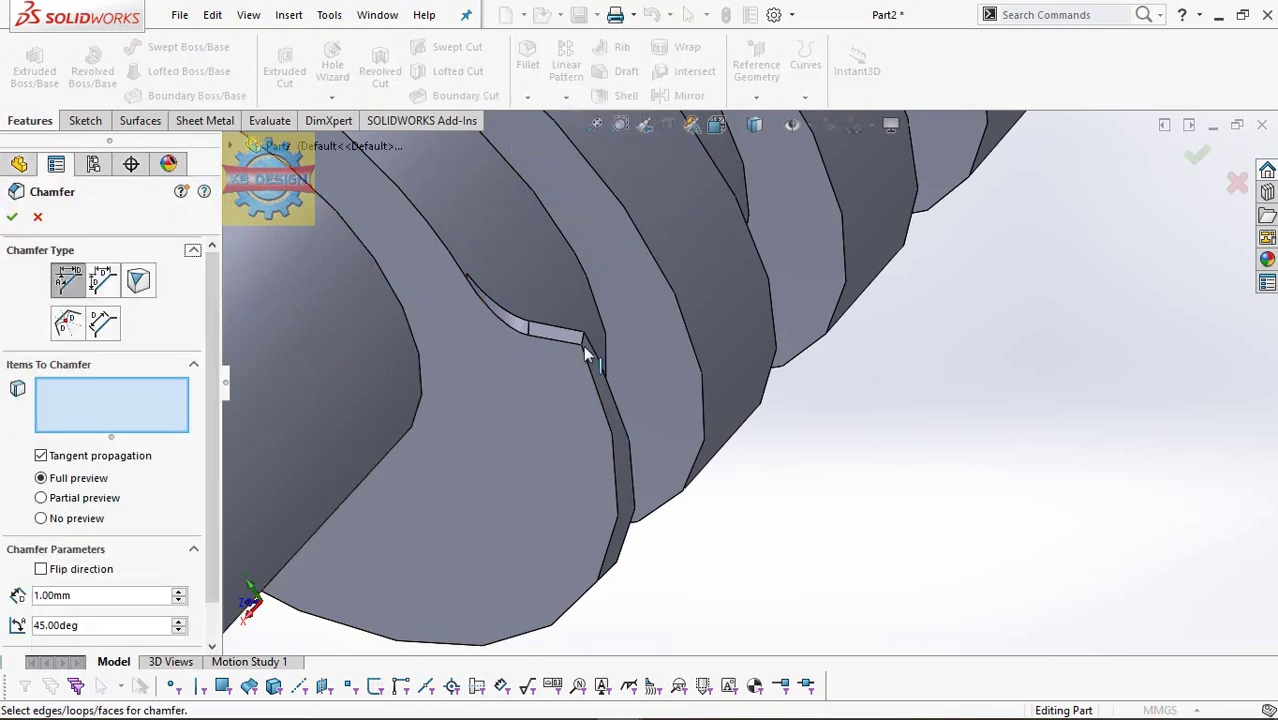
left_click(522, 334)
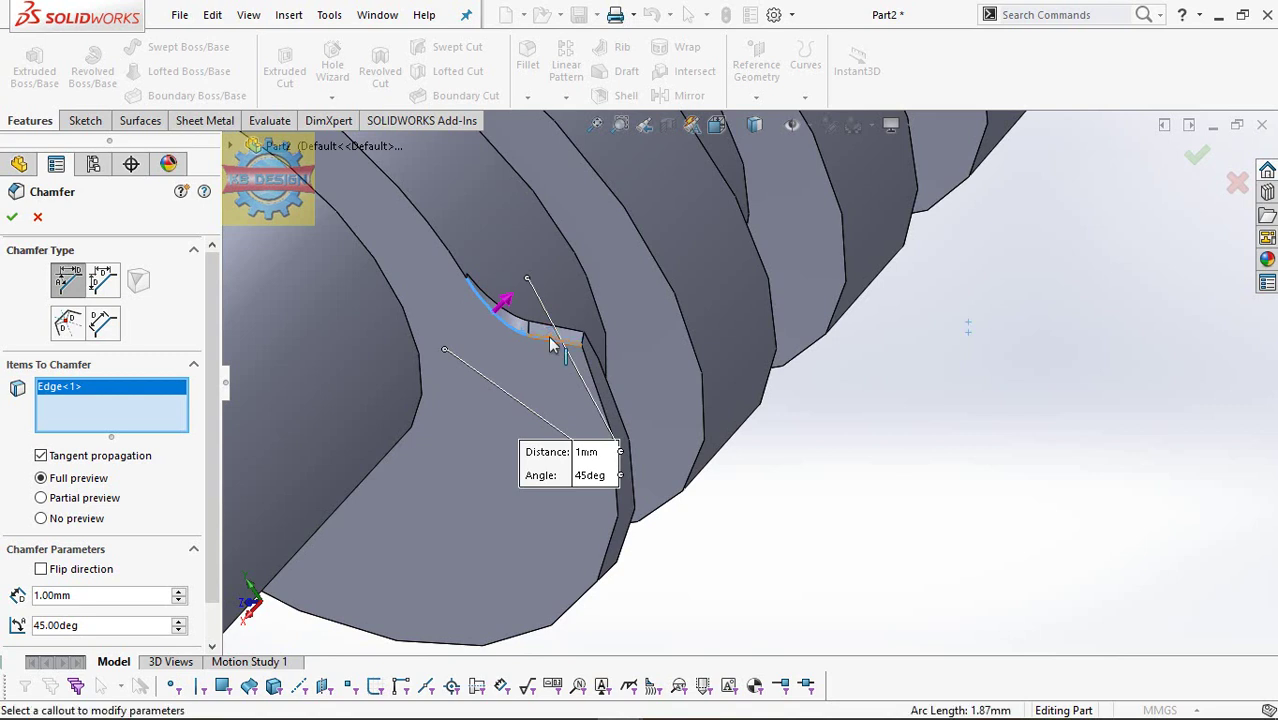
left_click(553, 341)
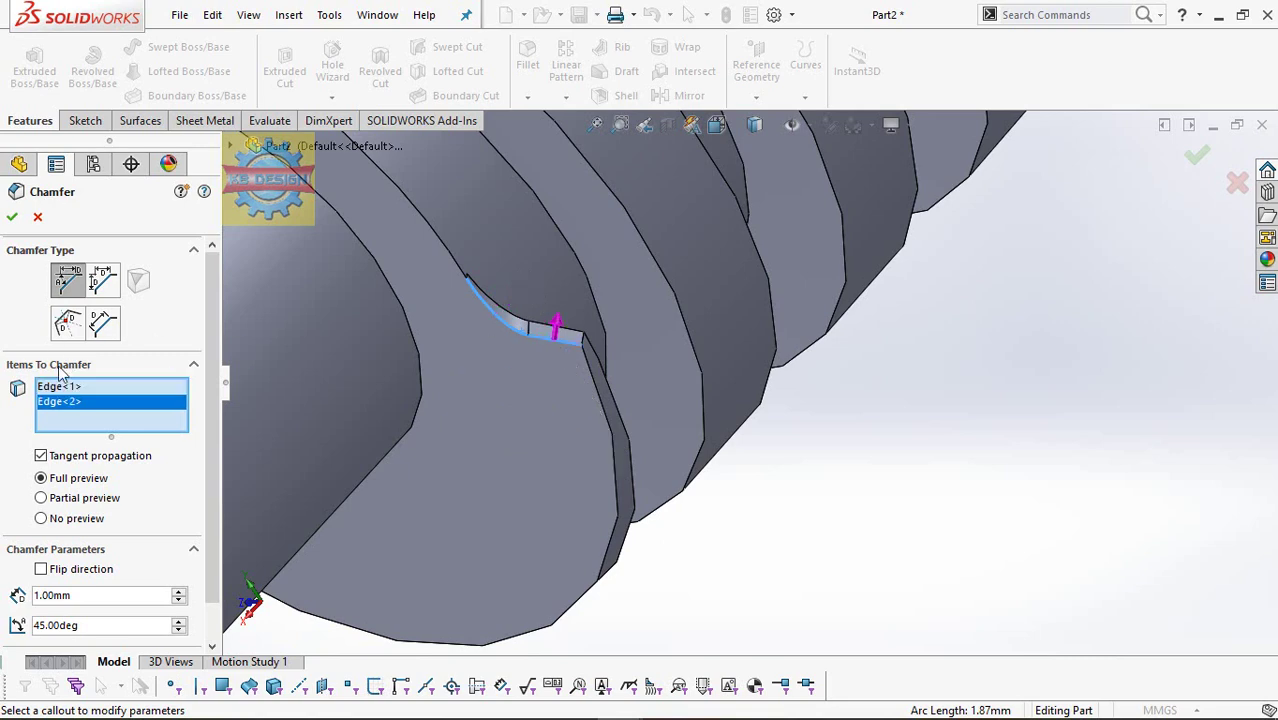
left_click(58, 386)
right_click(60, 386)
left_click(92, 418)
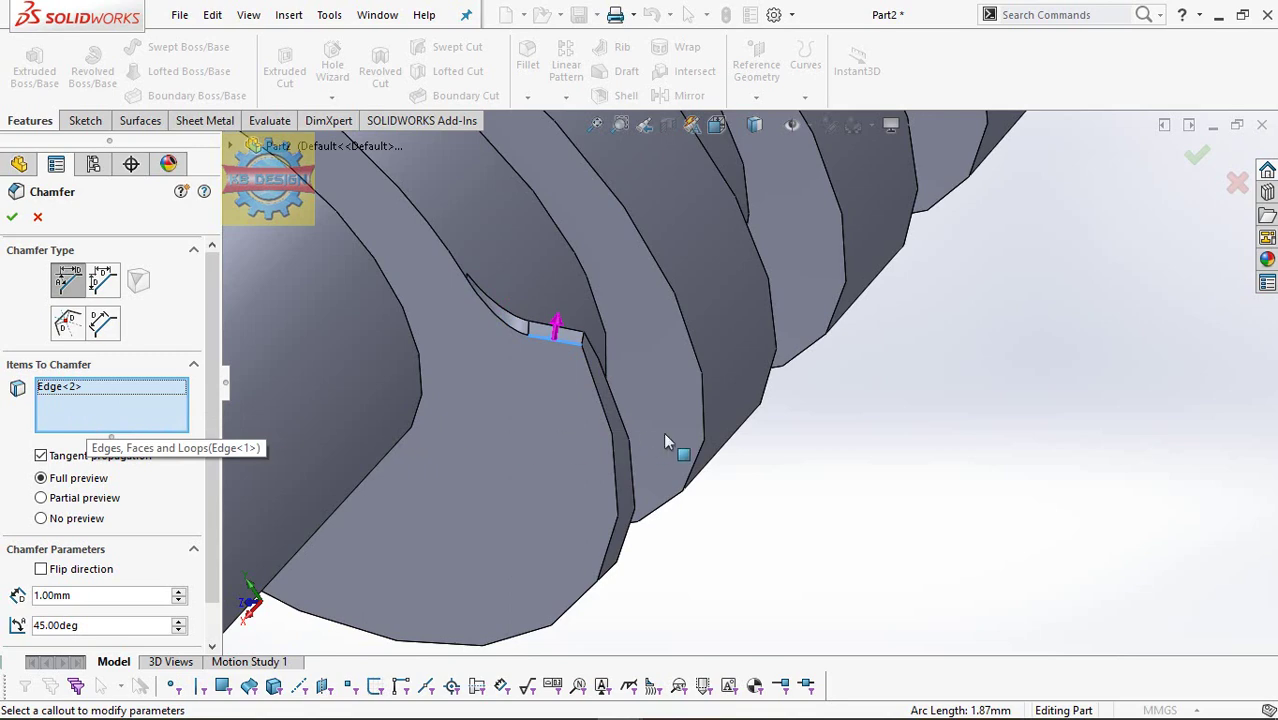
scroll(774, 432, "up", 2)
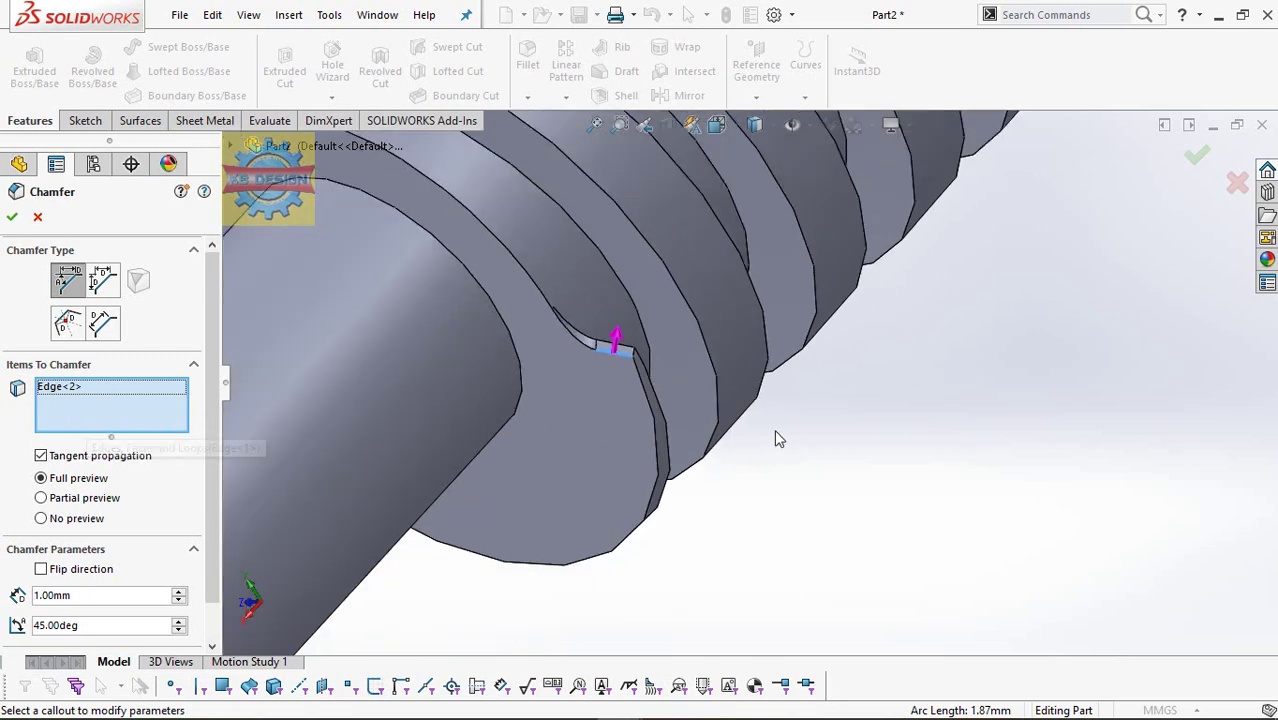
left_click(38, 217)
- Edit Fillet1, clearing its edges and selecting the curved notch edge instead
right_click(45, 541)
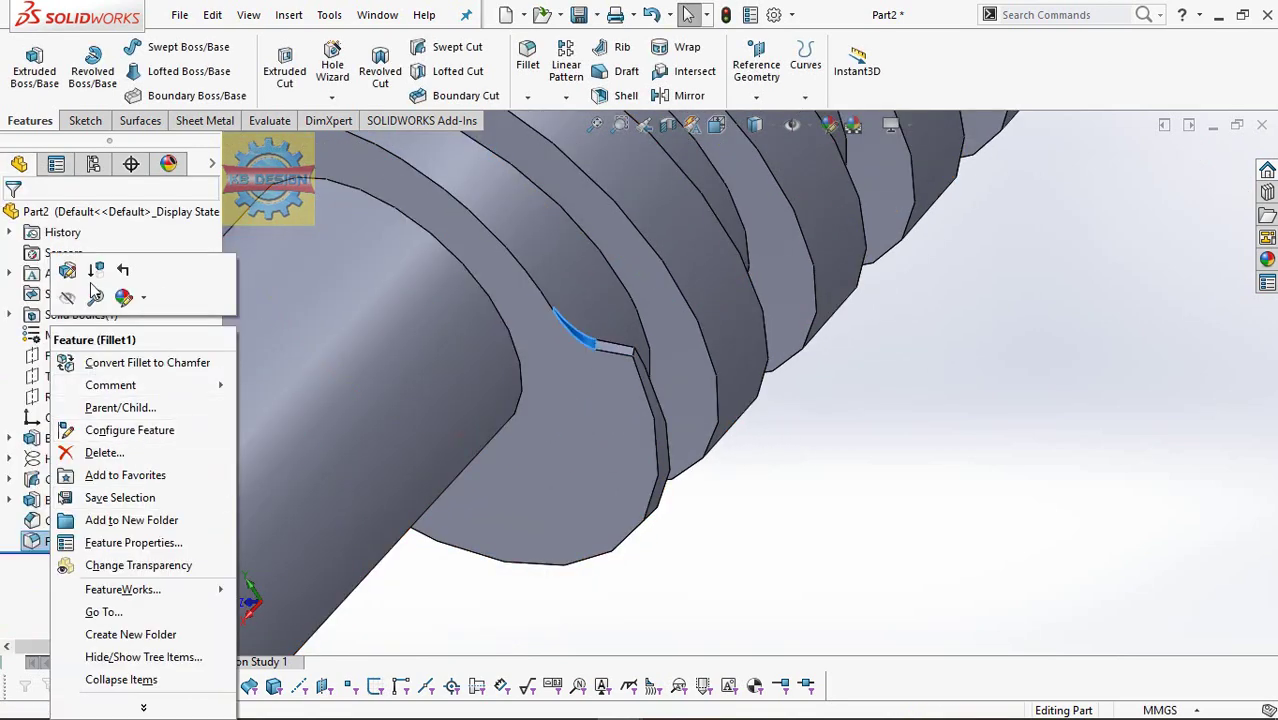
key("Escape")
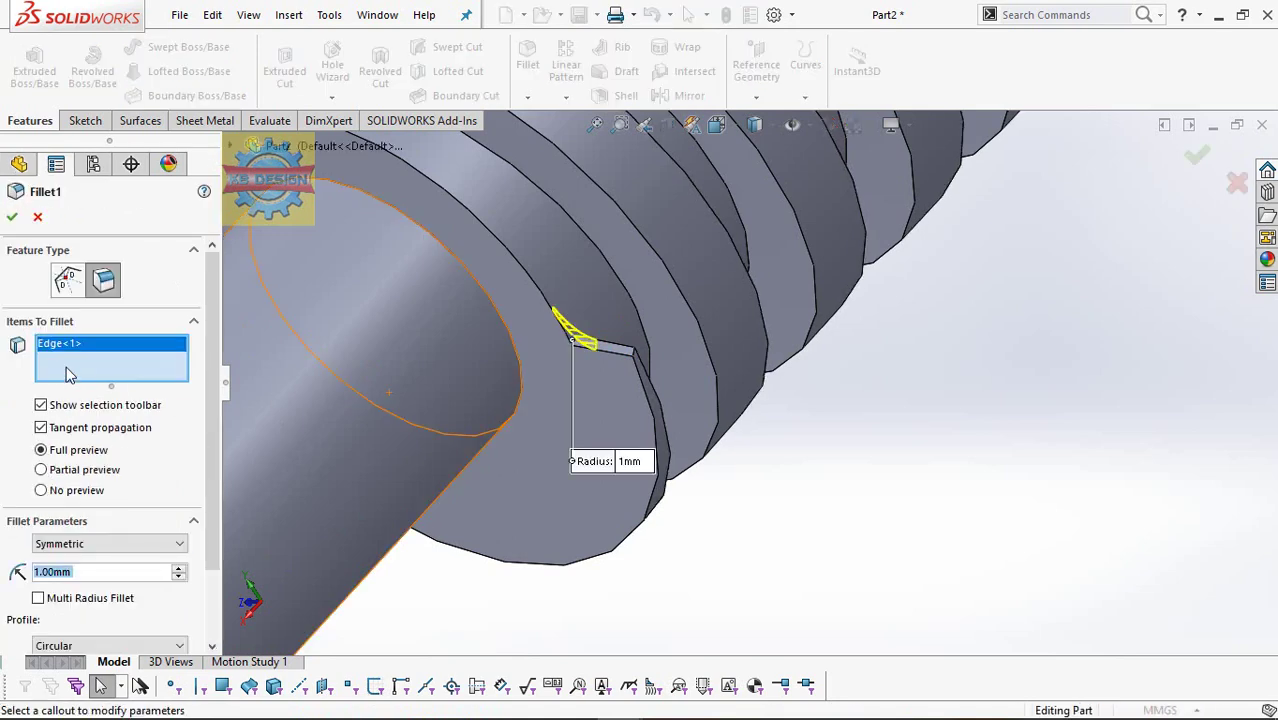
right_click(86, 378)
left_click(130, 378)
scroll(660, 362, "down", 5)
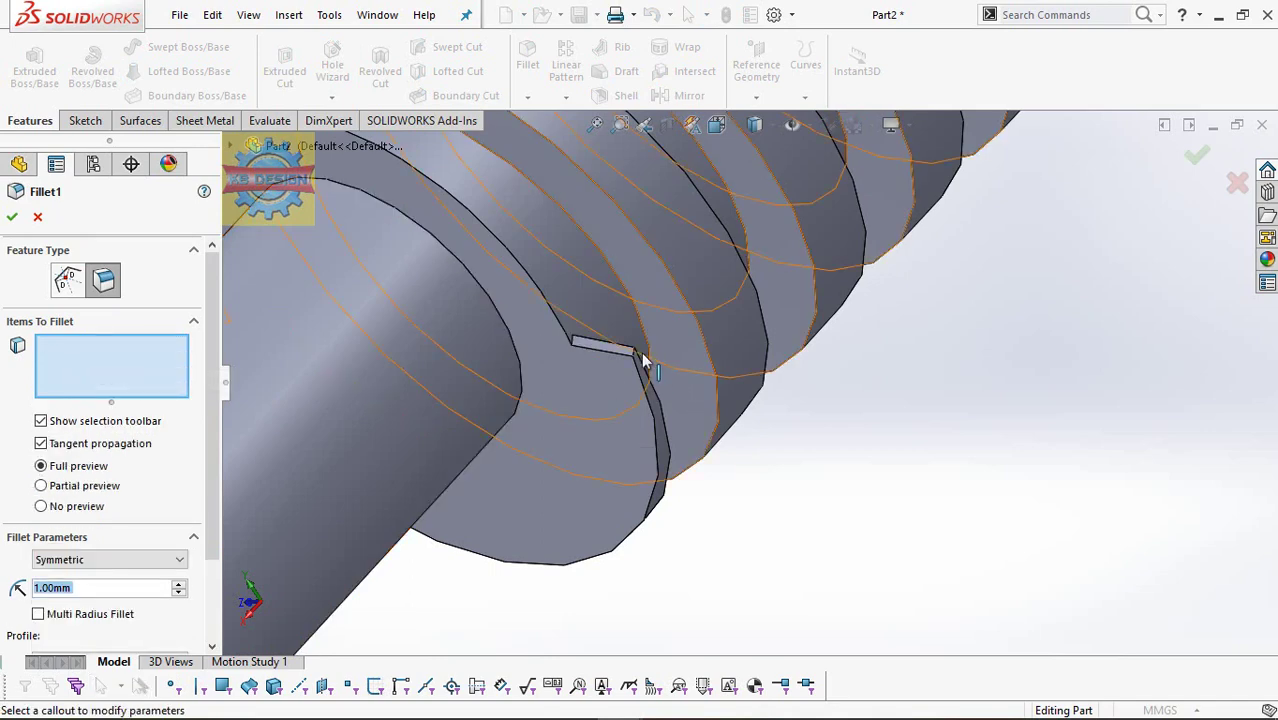
left_click(662, 366)
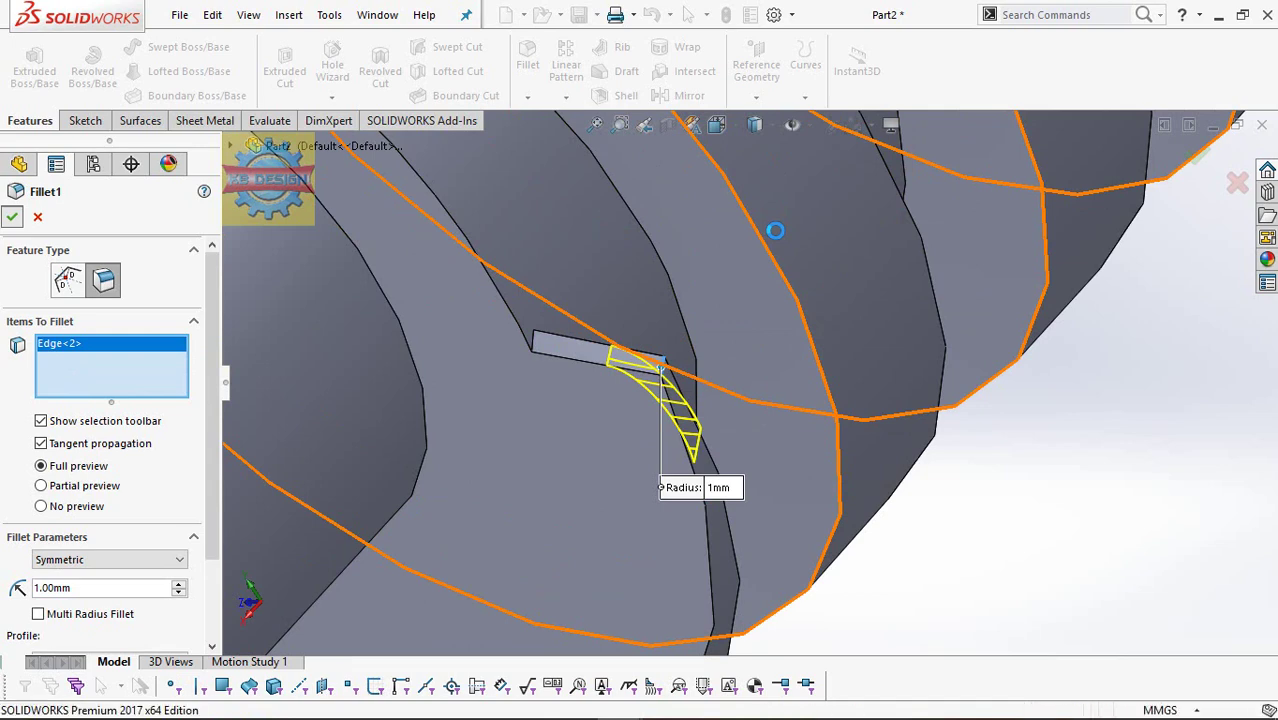
- Start a 1 mm chamfer and try the straight and curved notch edges, then deselect them
left_click(526, 98)
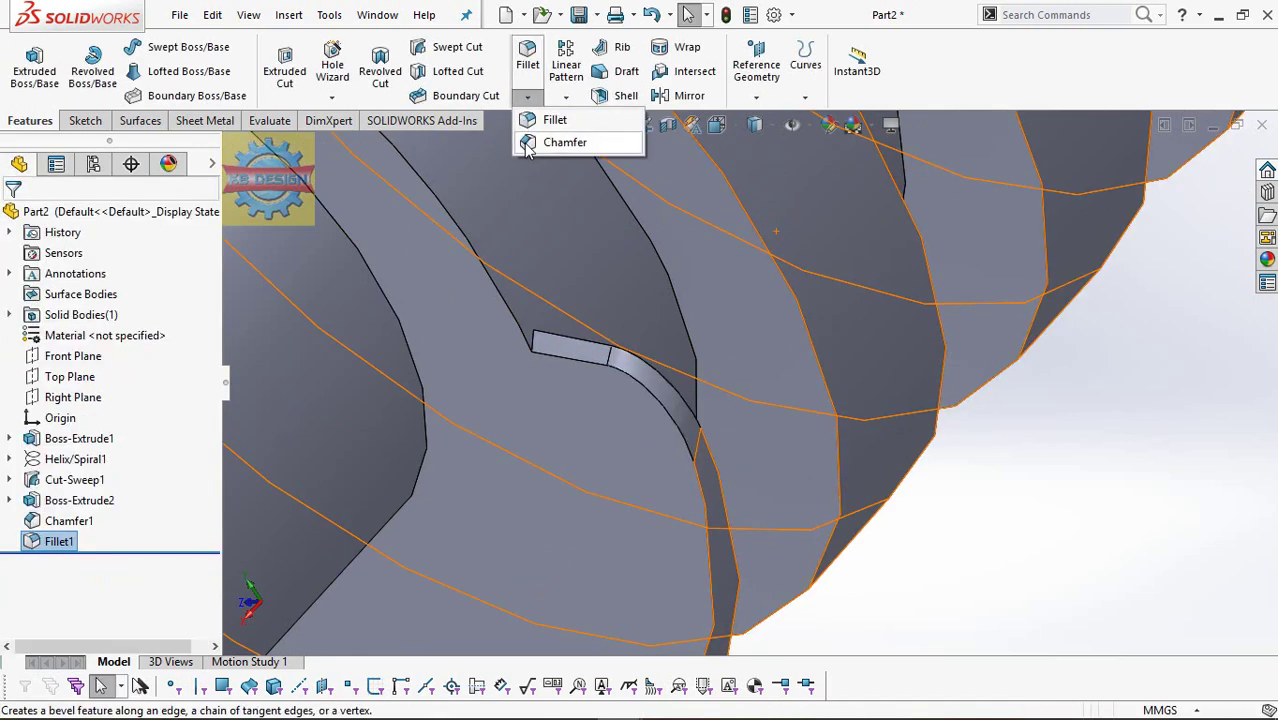
type("1")
left_click(595, 370)
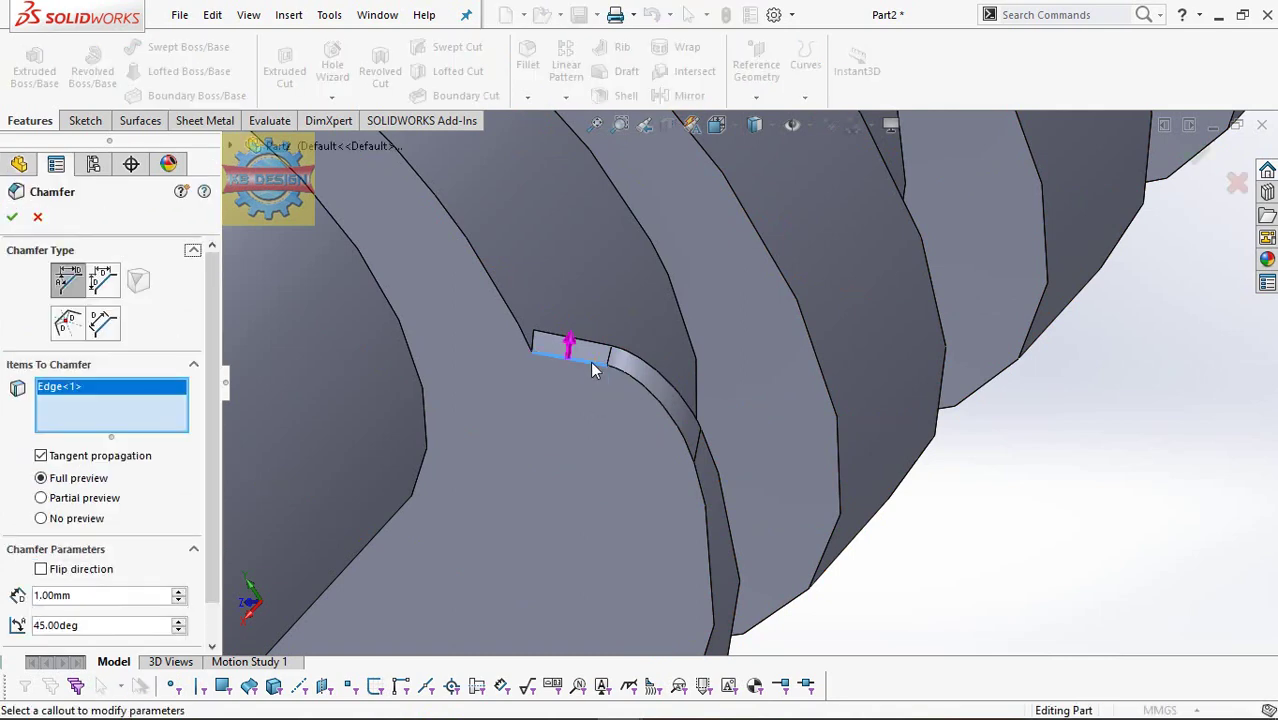
right_click(155, 401)
left_click(200, 417)
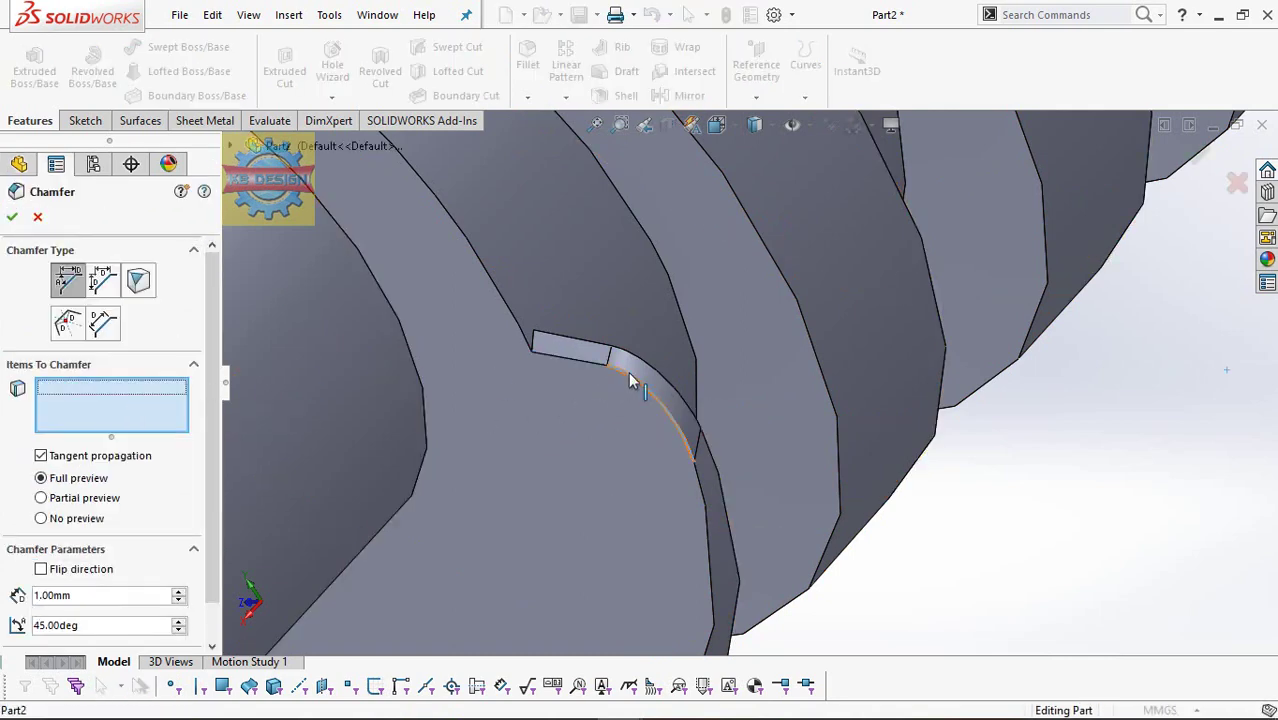
left_click(628, 371)
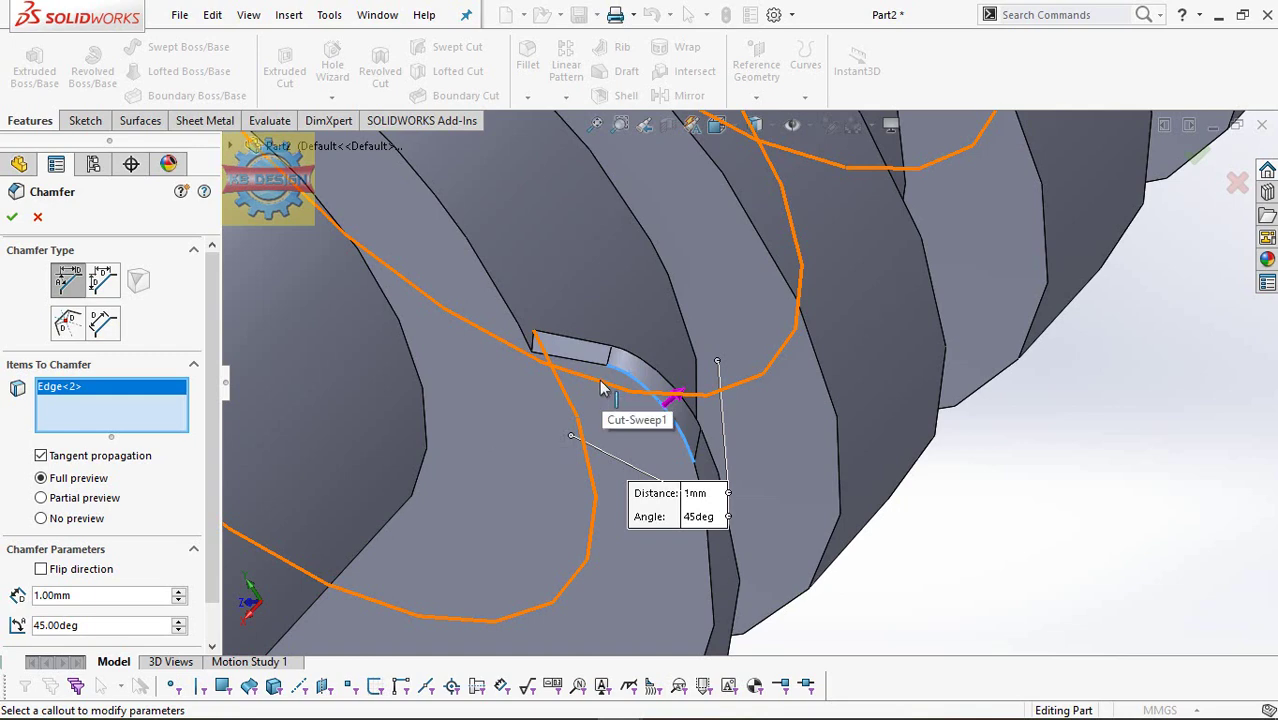
left_click(163, 420)
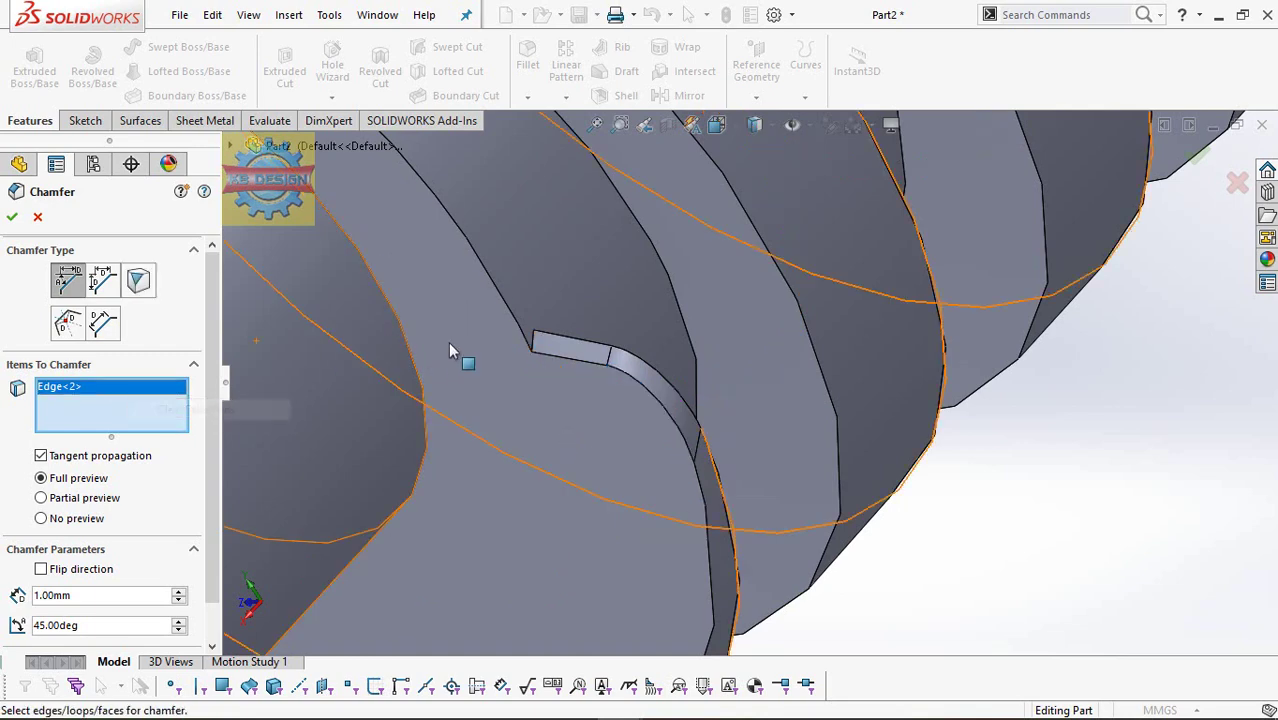
left_click(526, 346)
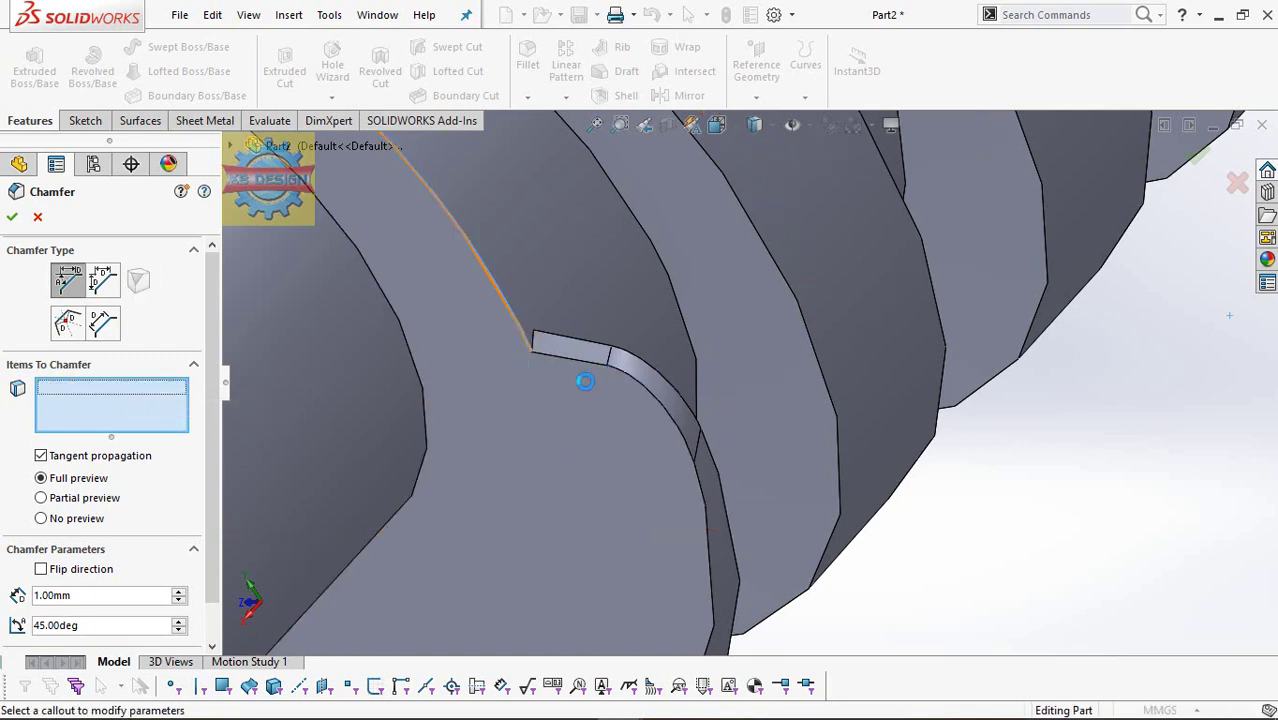
- Clear the chamfer edge list, pick the notch edge again, then undo the chamfer
scroll(600, 380, "up", 5)
right_click(86, 410)
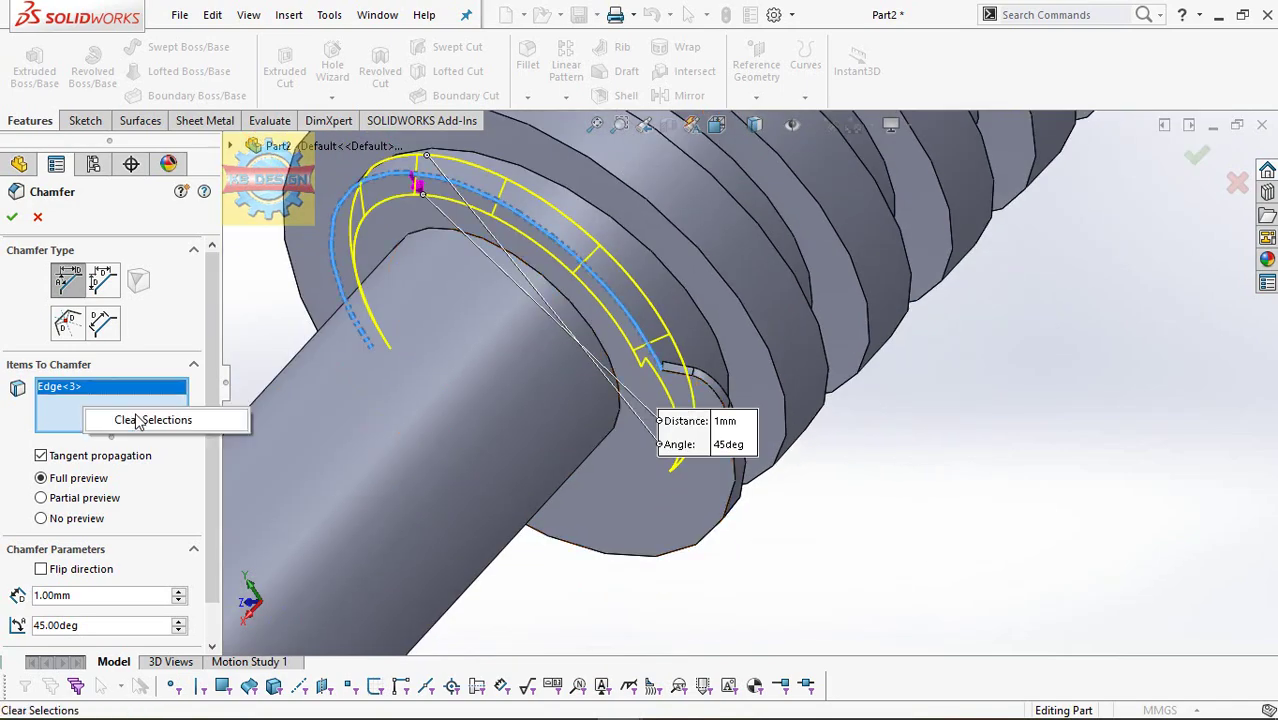
left_click(140, 421)
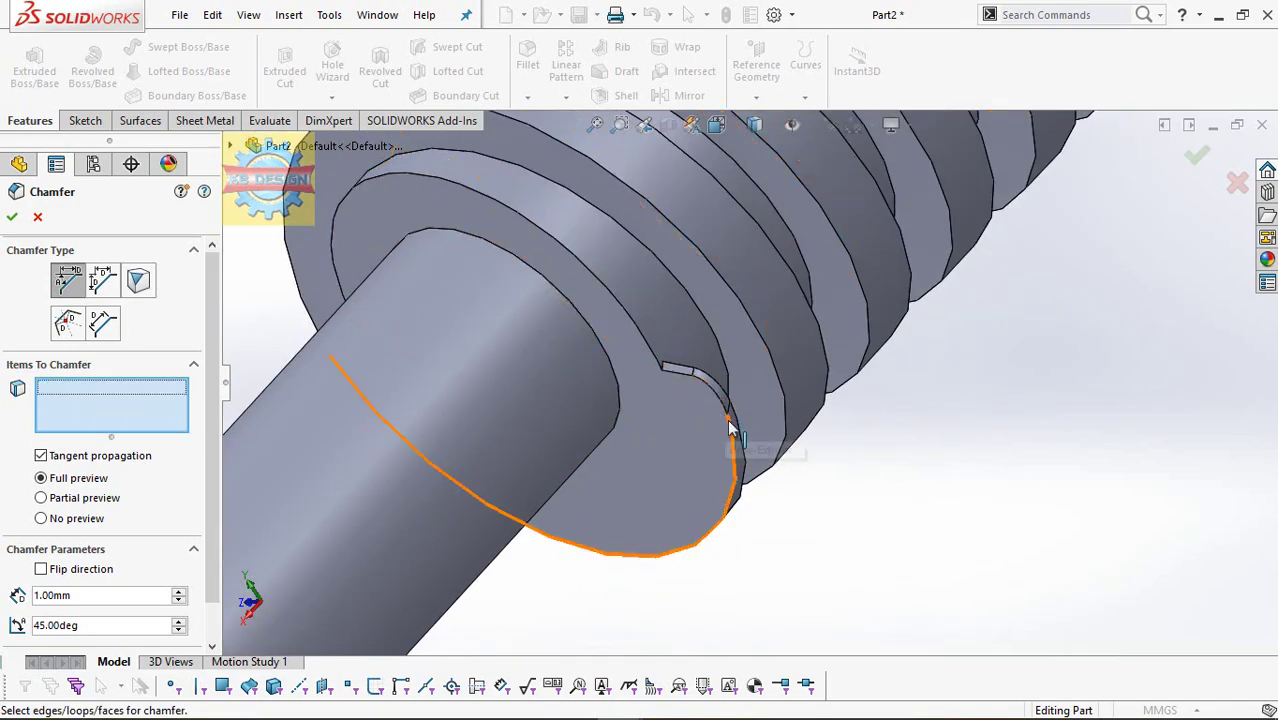
middle_click_drag(719, 380, 685, 251)
scroll(651, 277, "down", 3)
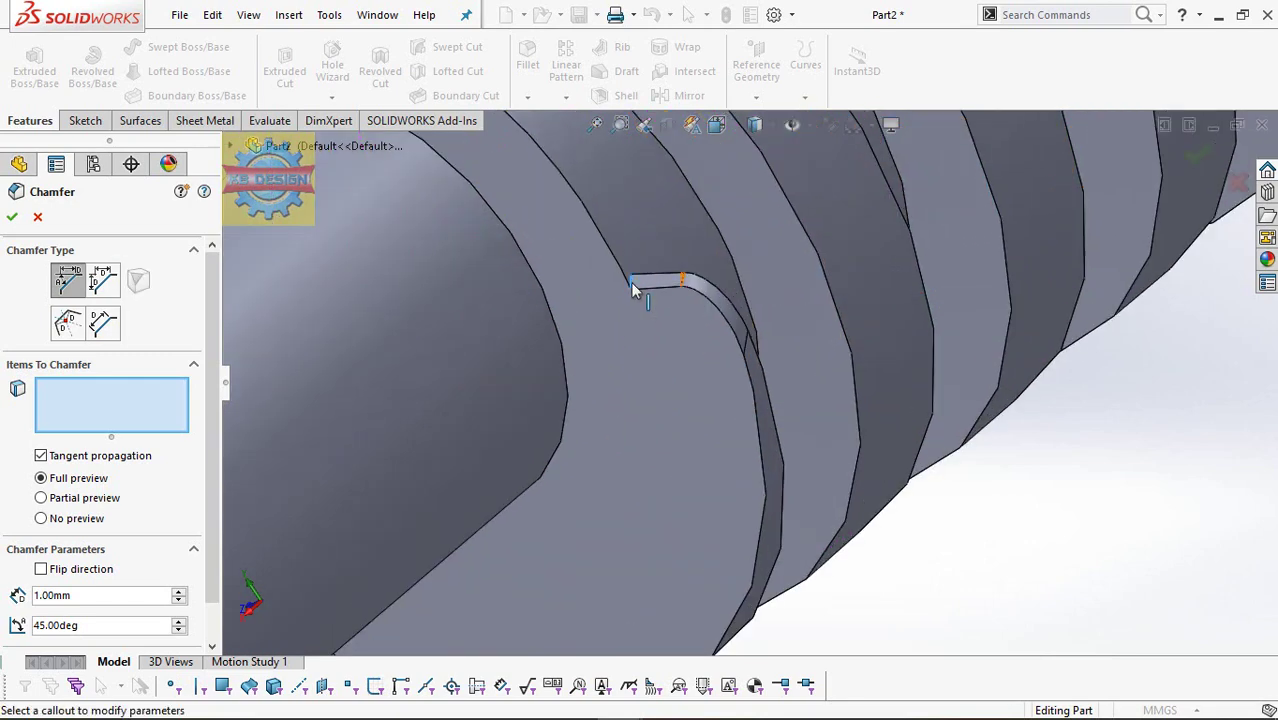
left_click(632, 286)
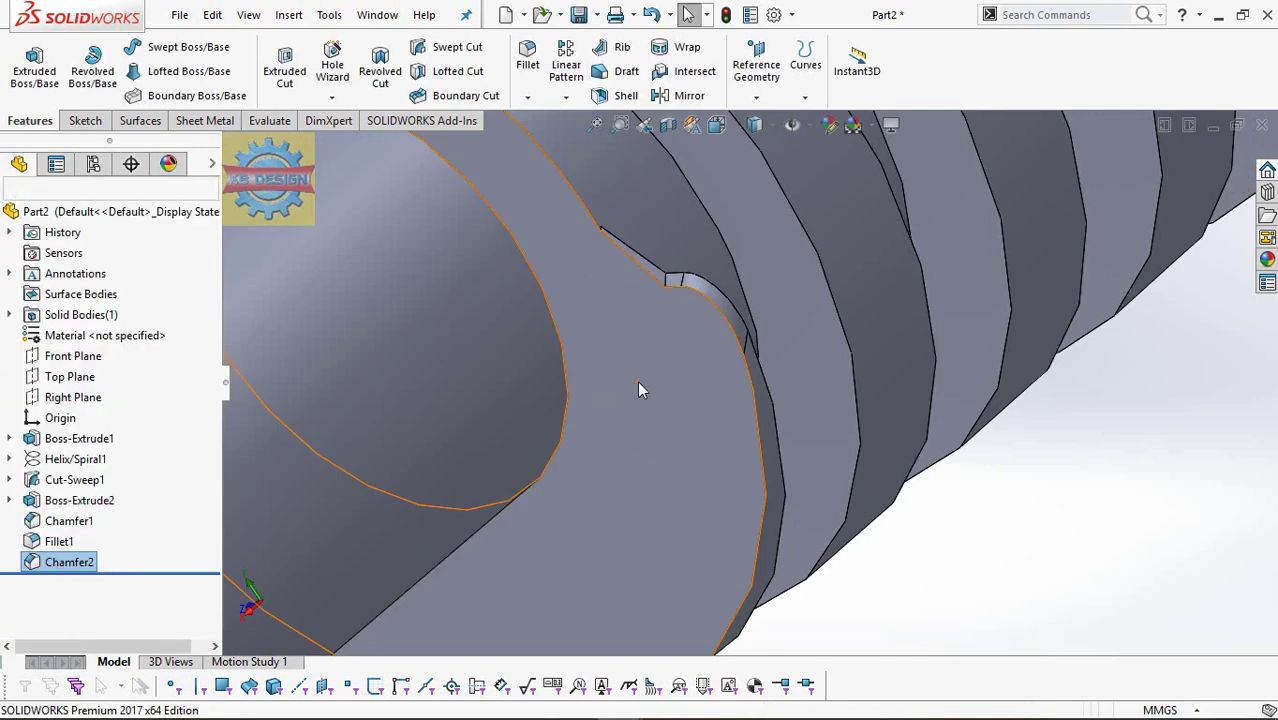
scroll(728, 295, "up", 3)
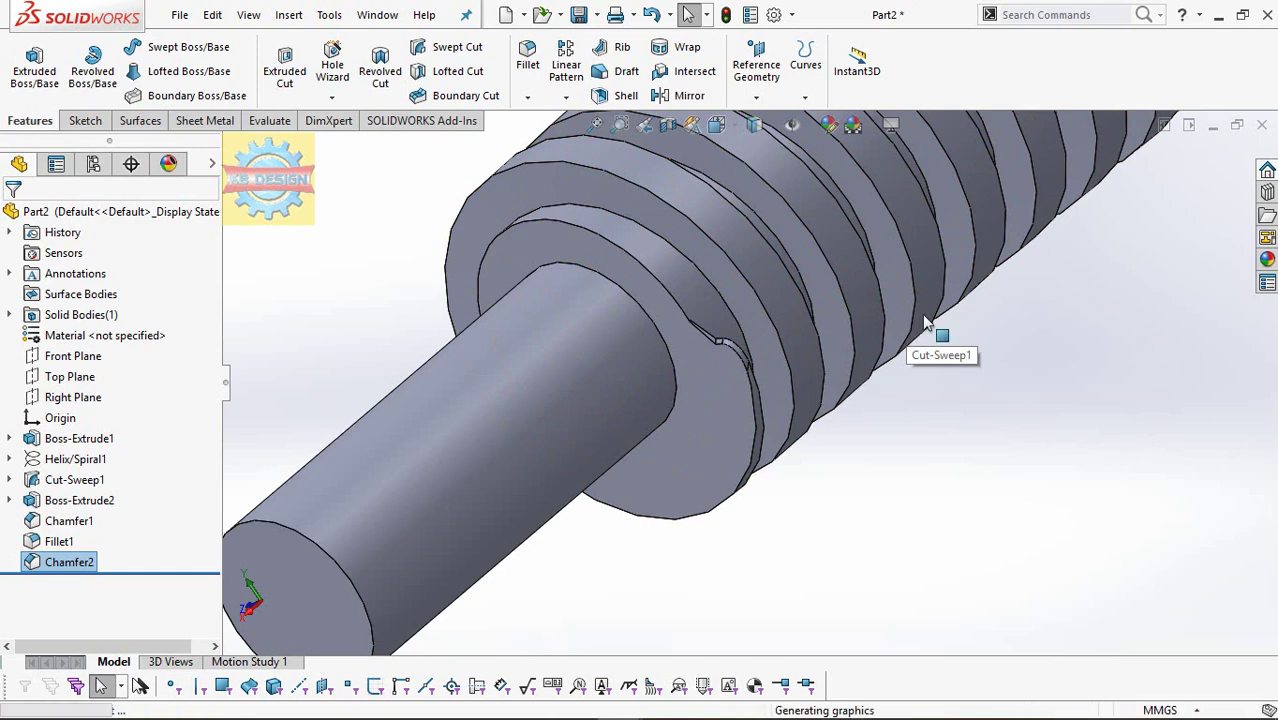
key("ctrl+z")
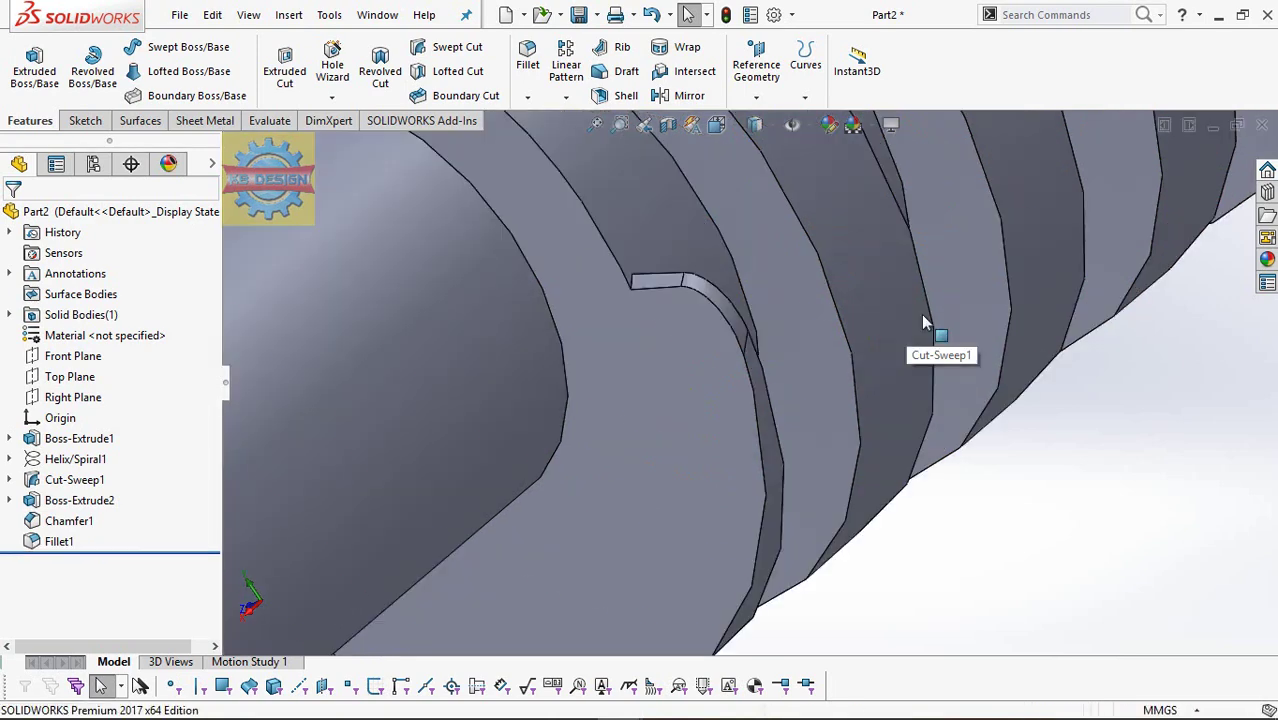
scroll(950, 314, "up", 5)
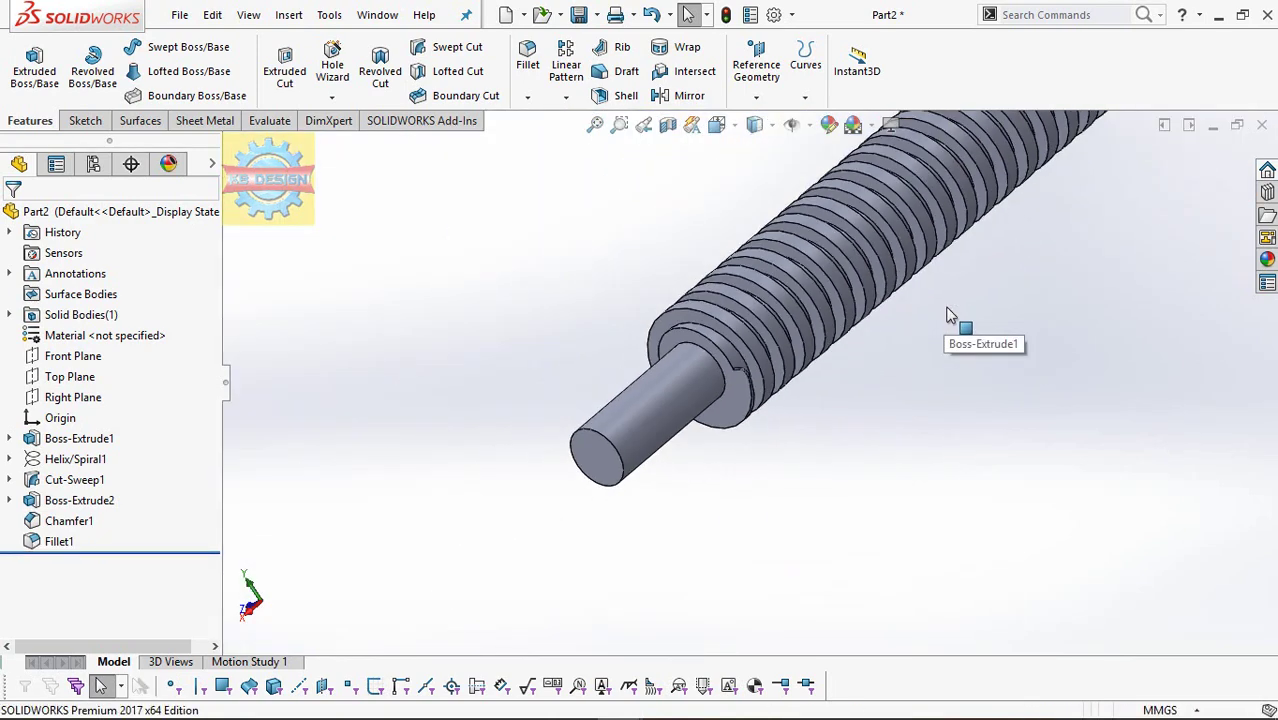
- Chamfer the thread-start notch edge at 1 mm × 45° (Chamfer3)
scroll(752, 376, "down", 3)
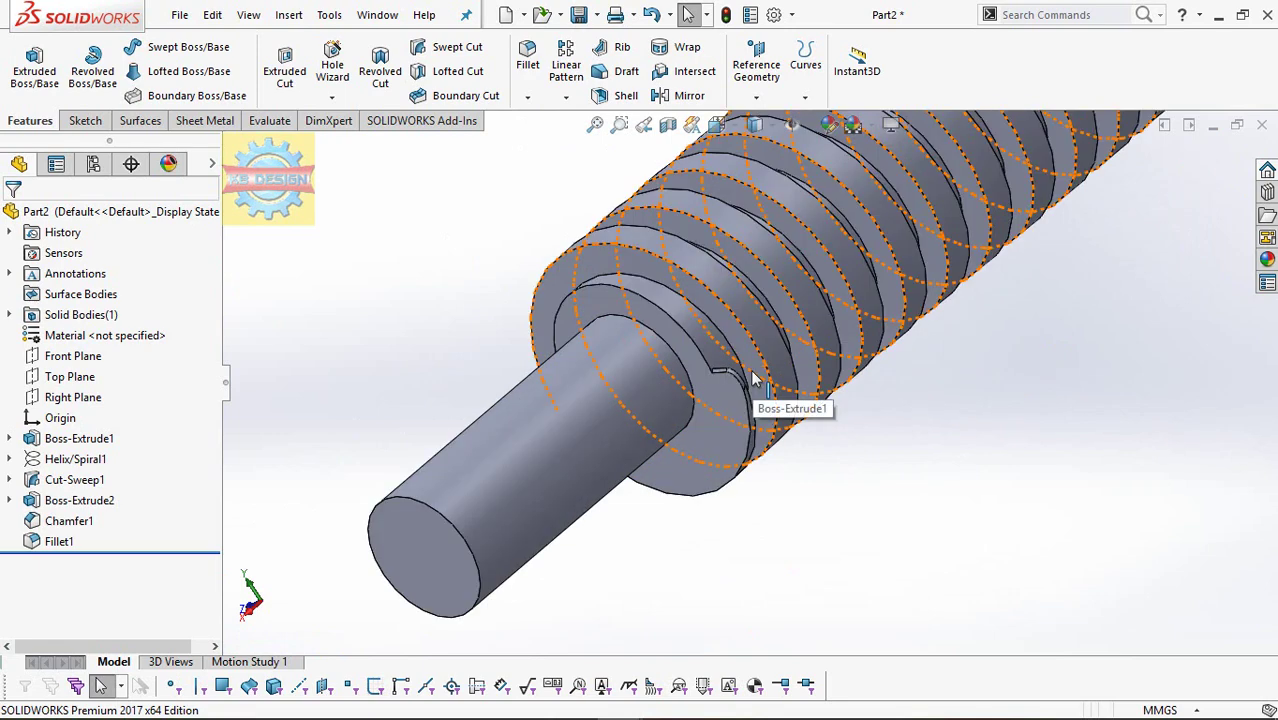
scroll(752, 376, "down", 3)
left_click(527, 100)
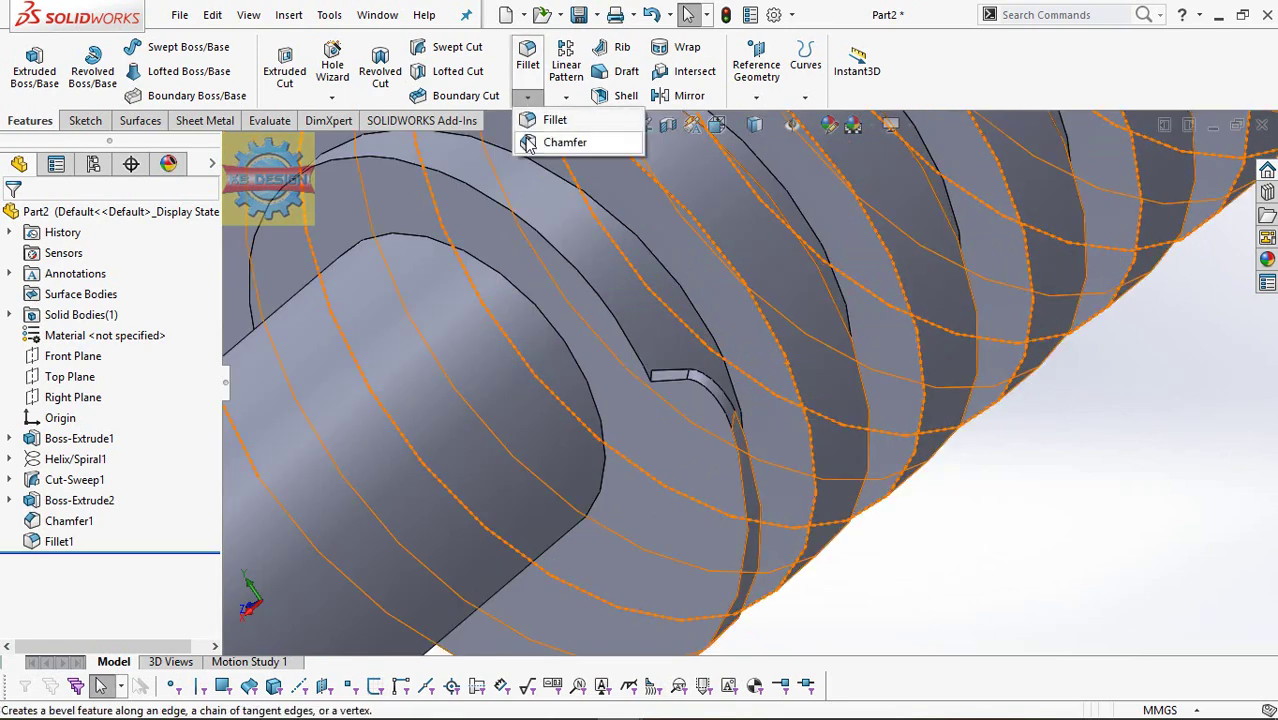
left_click(655, 380)
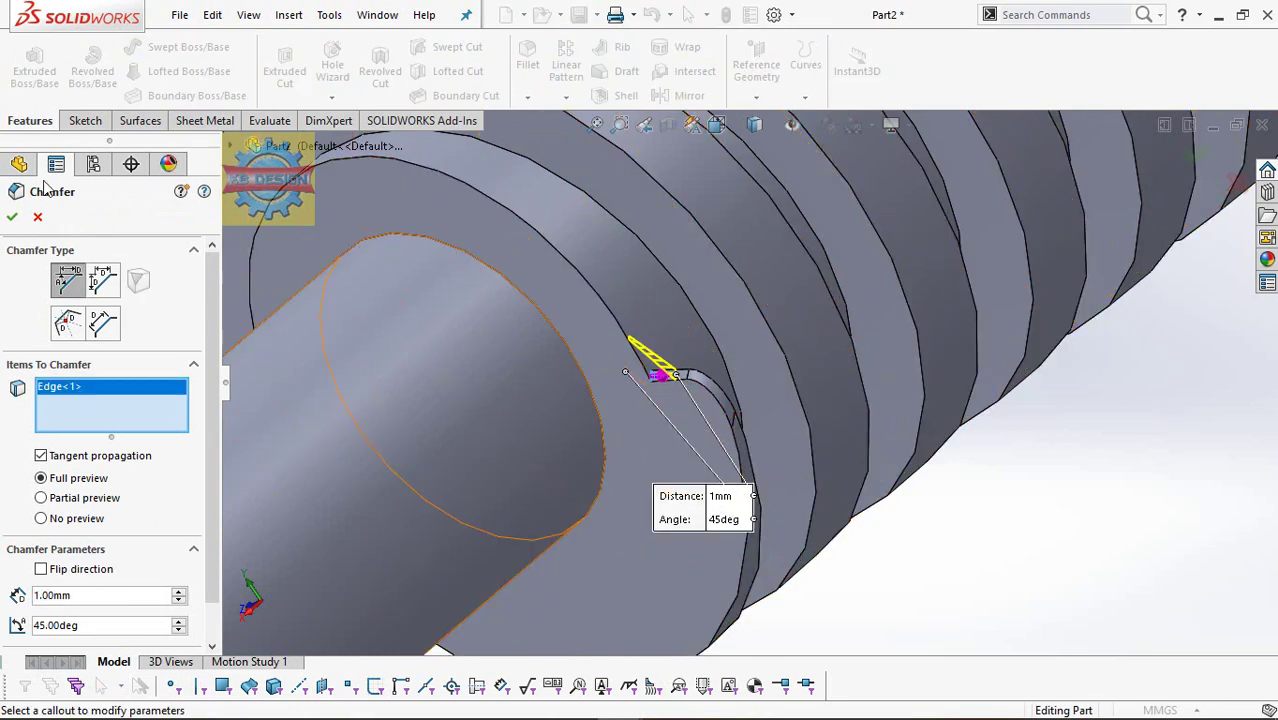
left_click(14, 218)
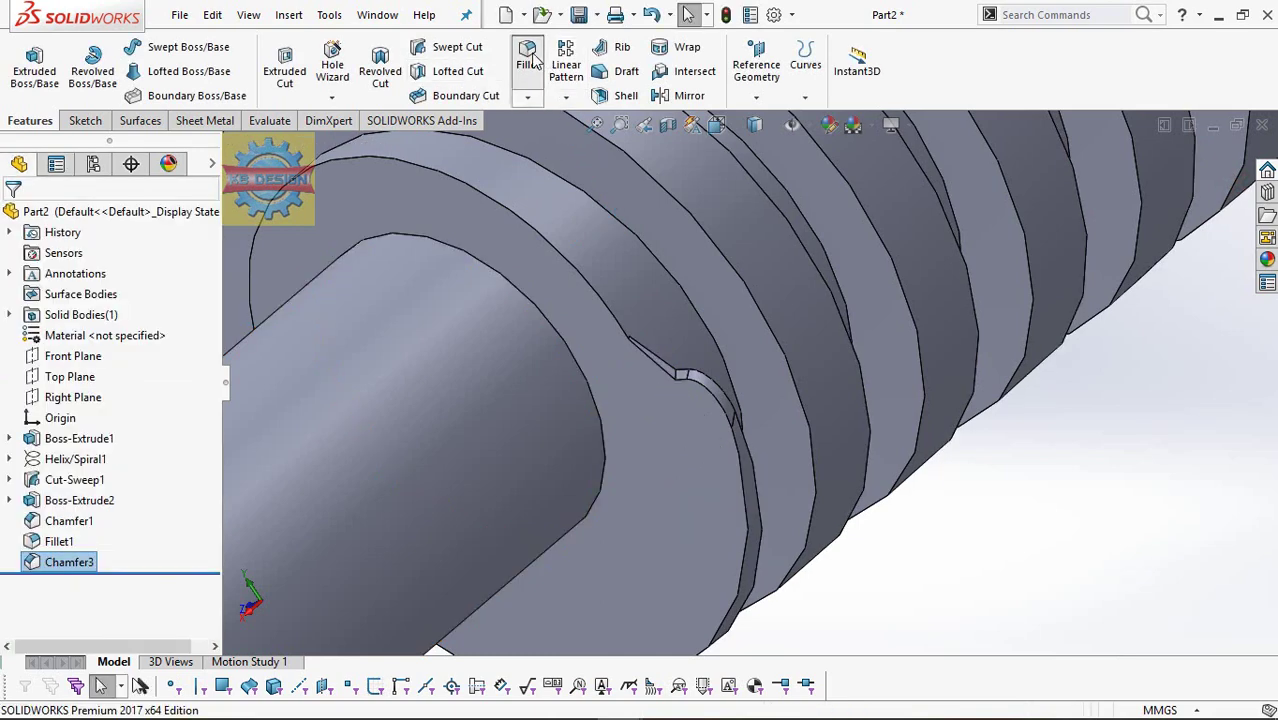
- Round the new chamfer edge with a 1 mm fillet (Fillet2)
left_click(528, 56)
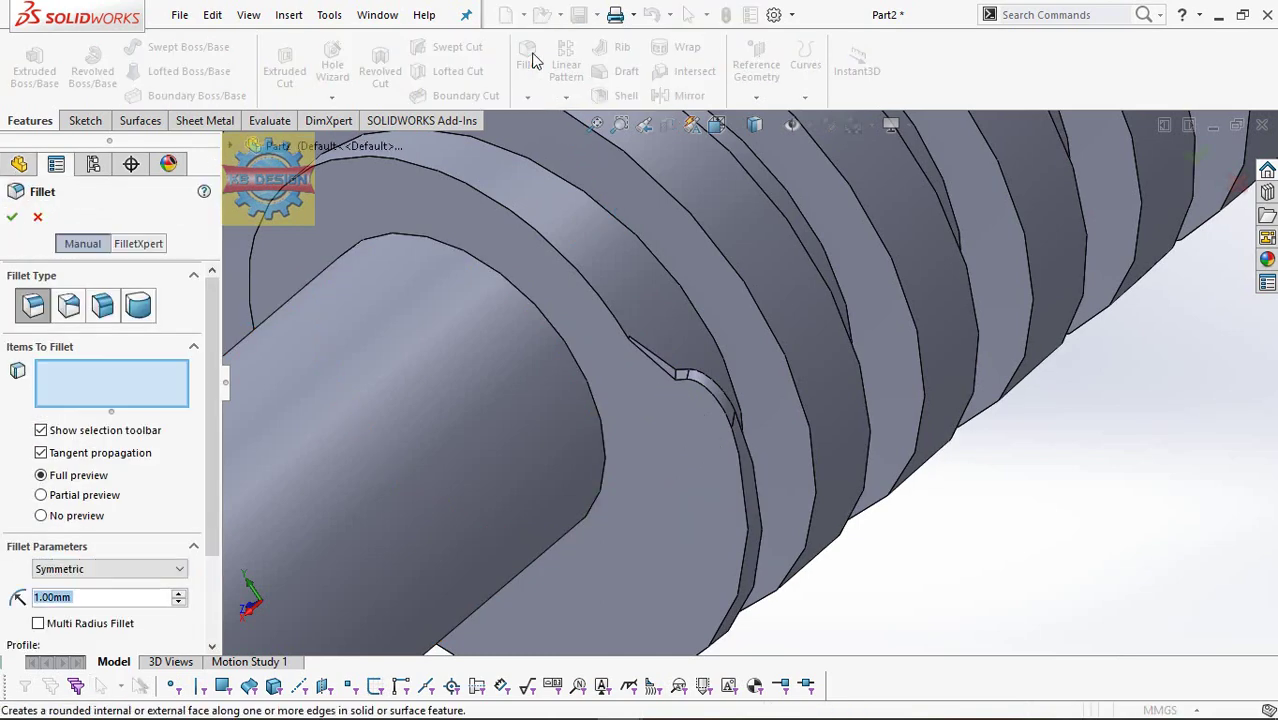
left_click(676, 378)
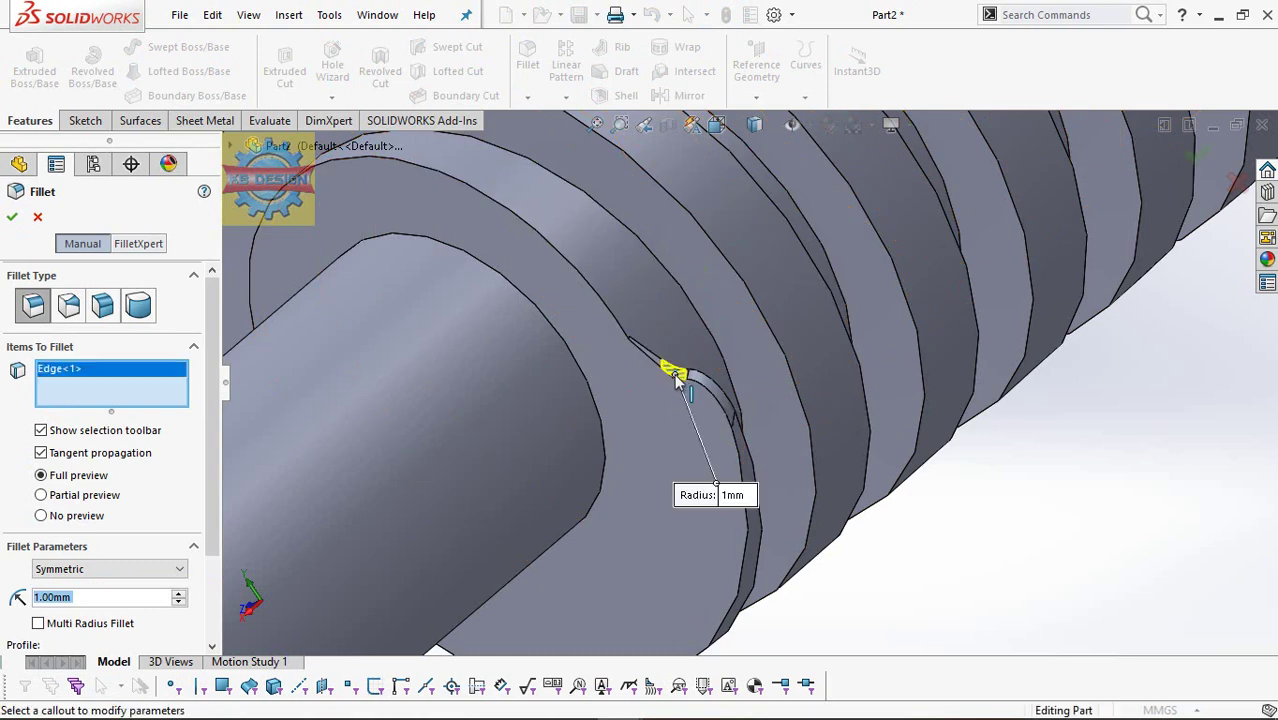
left_click(12, 218)
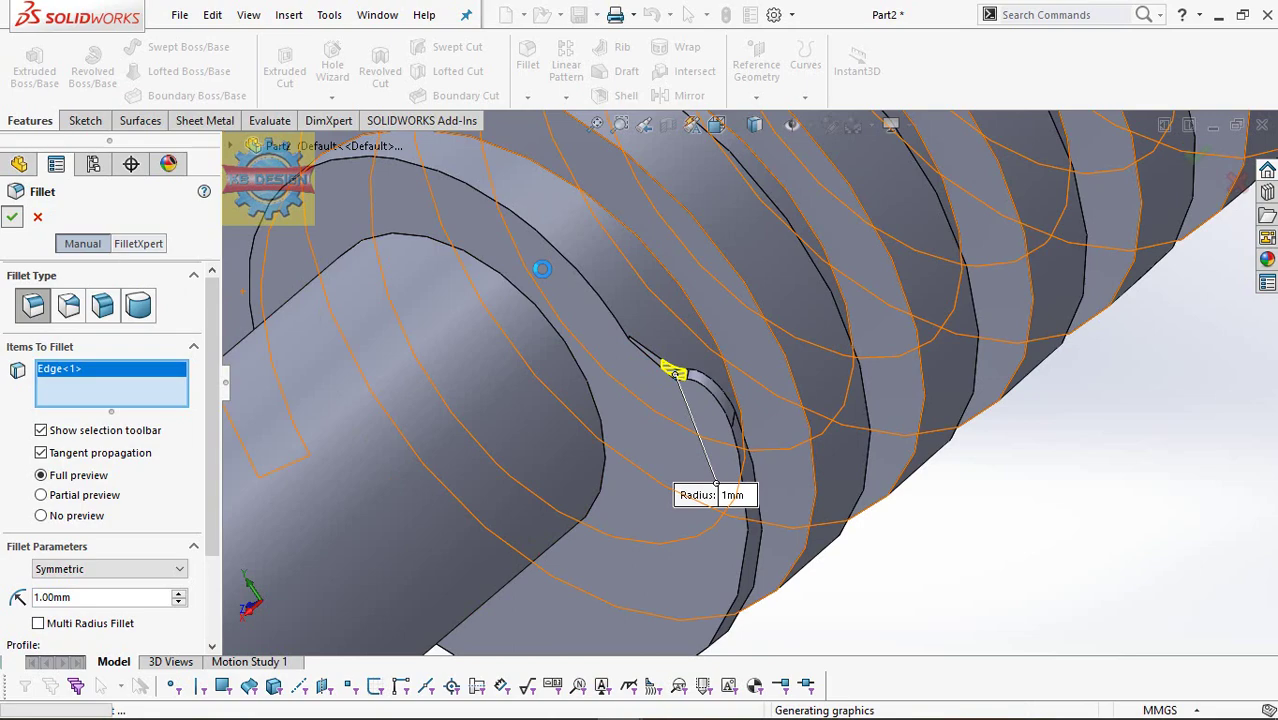
scroll(1041, 332, "up", 3)
scroll(1036, 325, "up", 3)
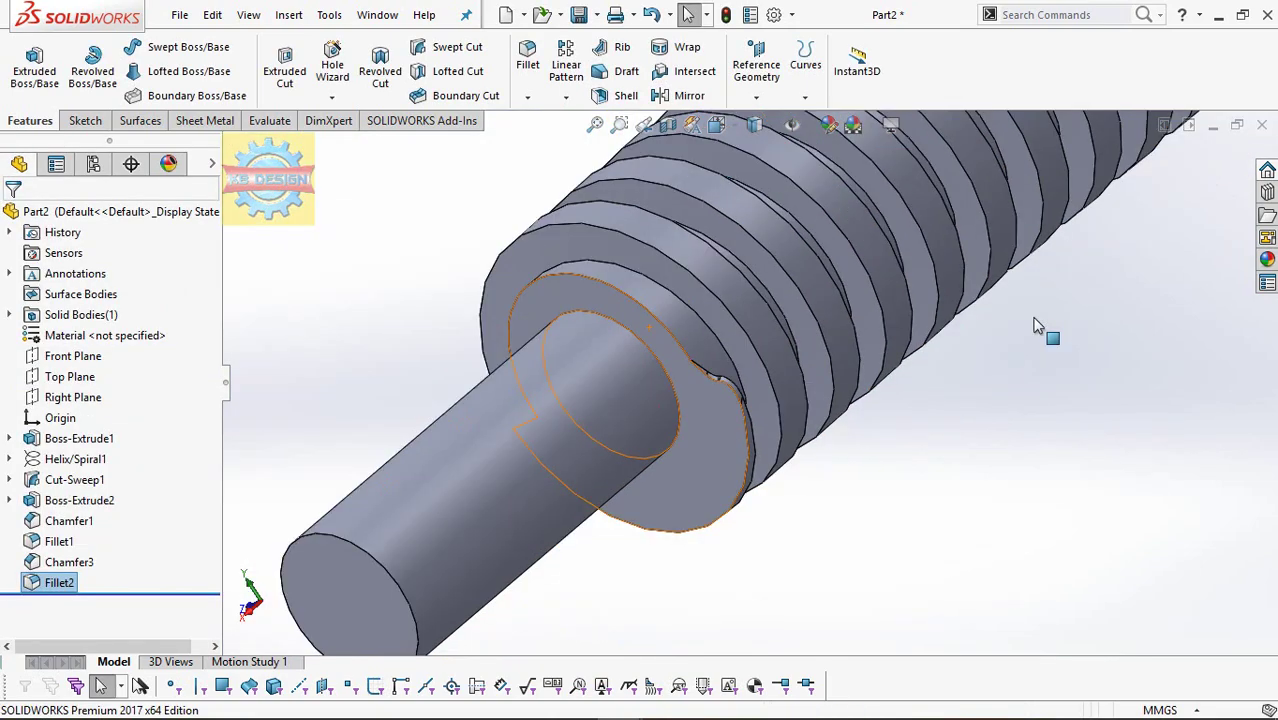
scroll(1036, 325, "up", 2)
- Chamfer the notch edge at the thread's far end 2.5 mm at 45°, creating Chamfer4
scroll(952, 255, "up", 2)
mouse_move(952, 255)
middle_mouse_down()
mouse_move(993, 214)
mouse_move(1080, 290)
middle_mouse_up()
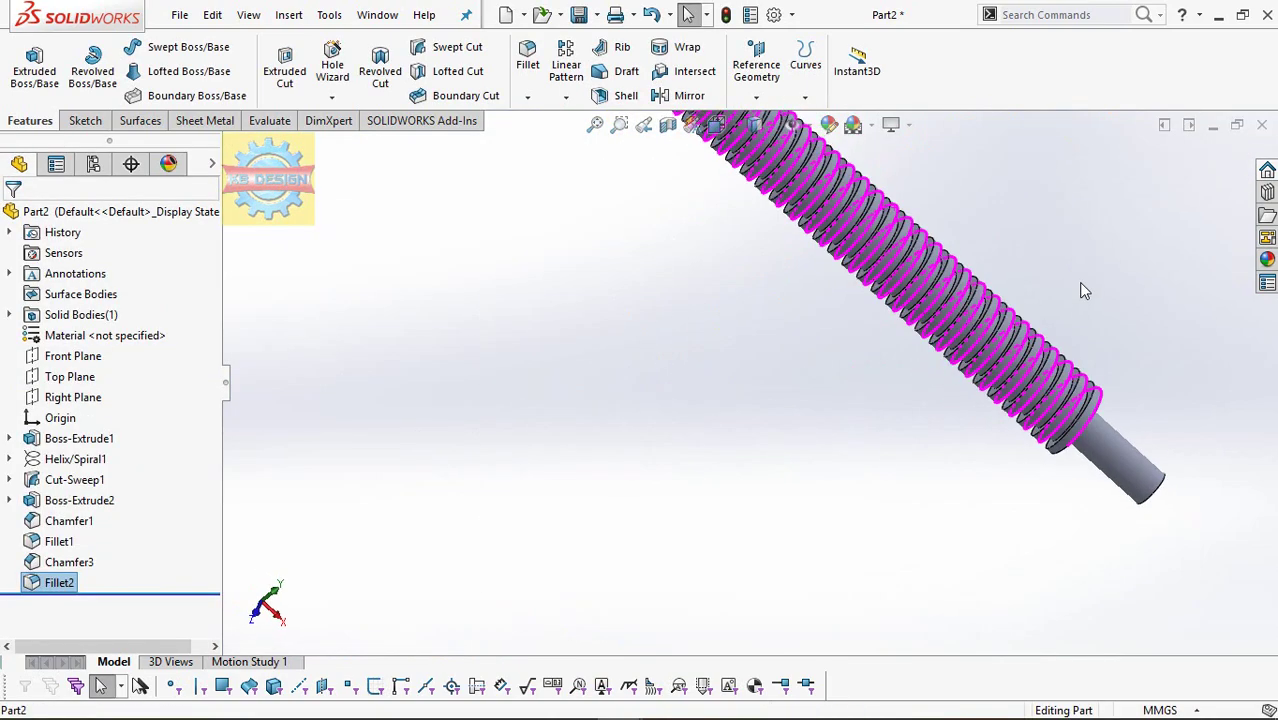
scroll(1078, 282, "up", 2)
scroll(995, 251, "up", 2)
scroll(700, 350, "down", 2)
scroll(640, 392, "down", 3)
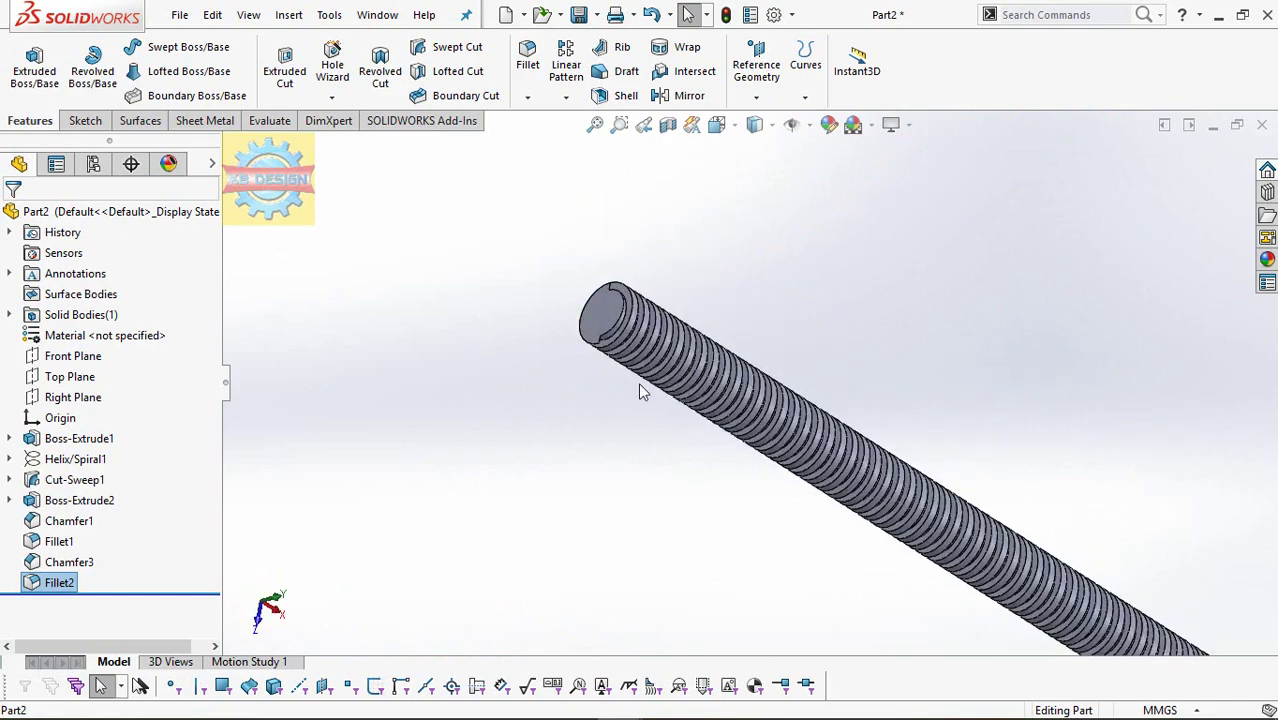
scroll(643, 391, "down", 3)
left_click(527, 97)
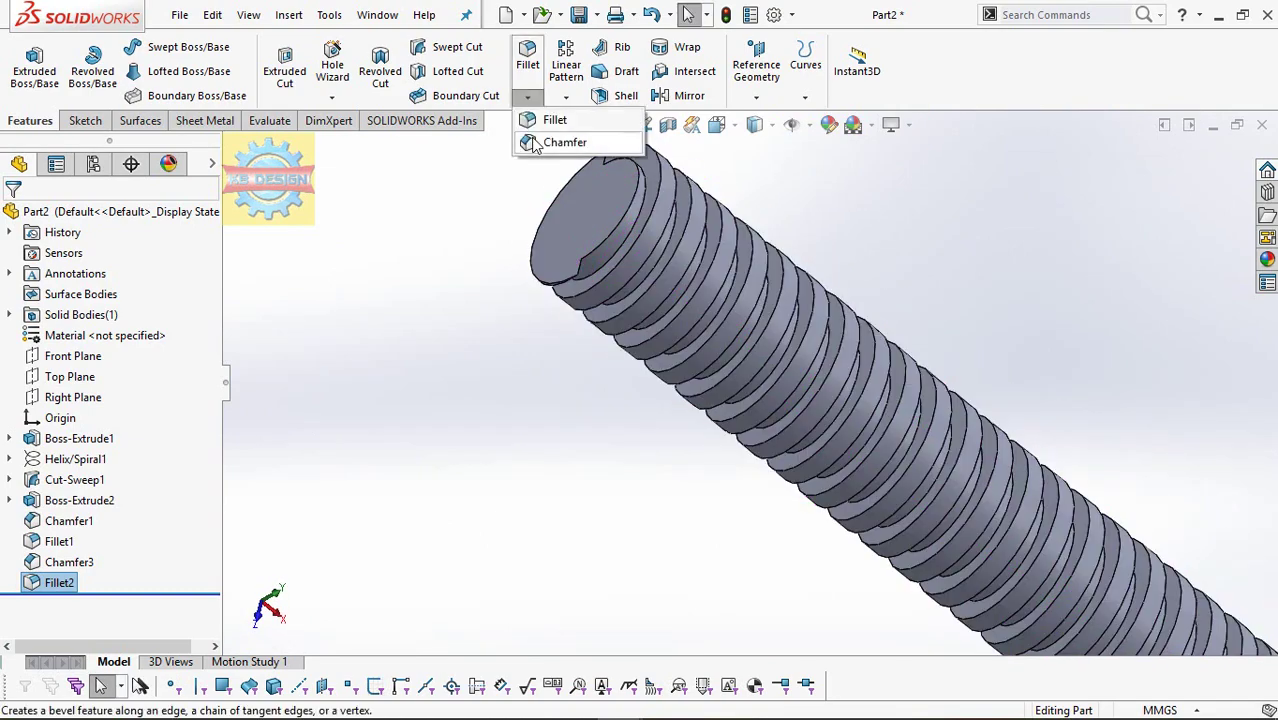
left_click(535, 143)
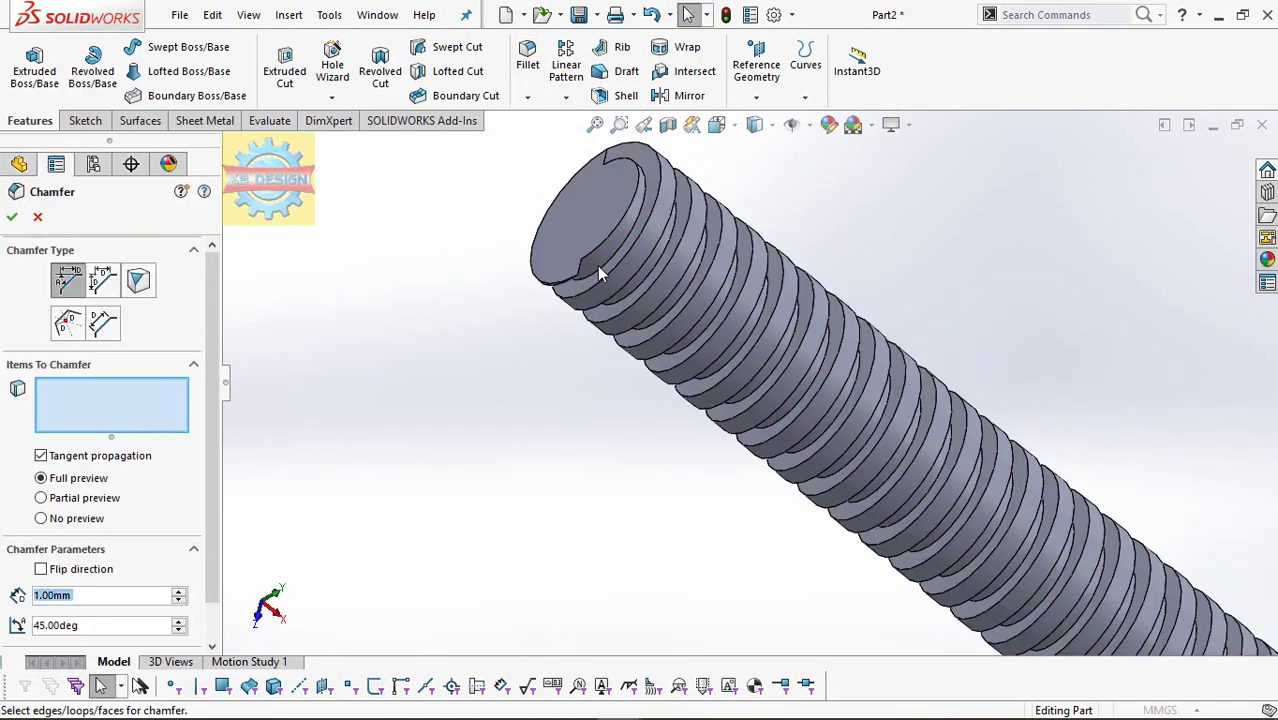
scroll(597, 265, "down", 2)
left_click(589, 284)
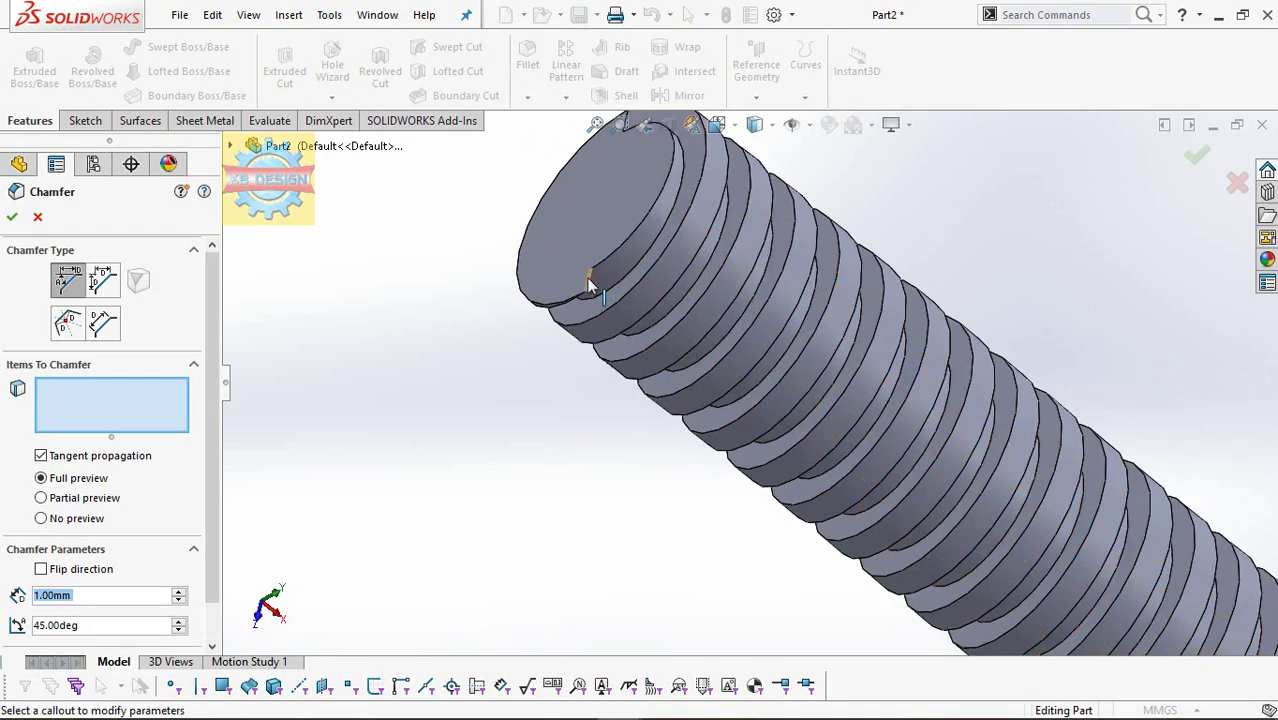
left_click(589, 287)
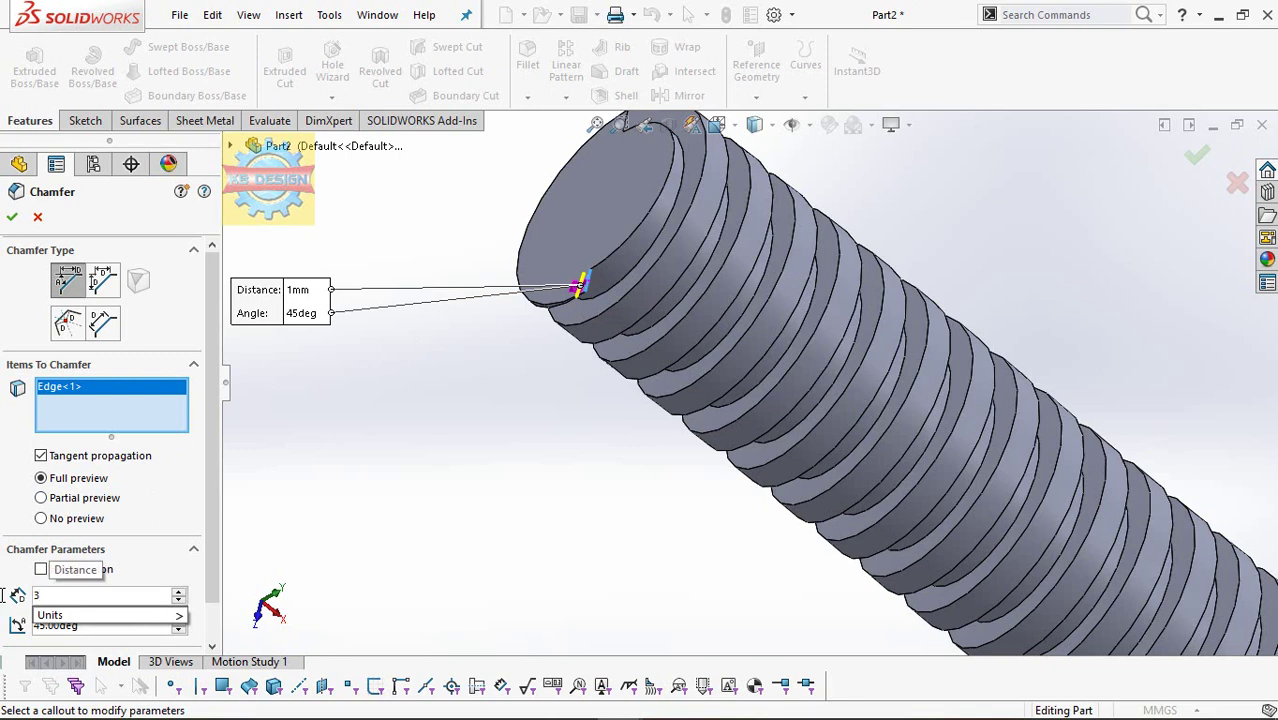
type("2.5")
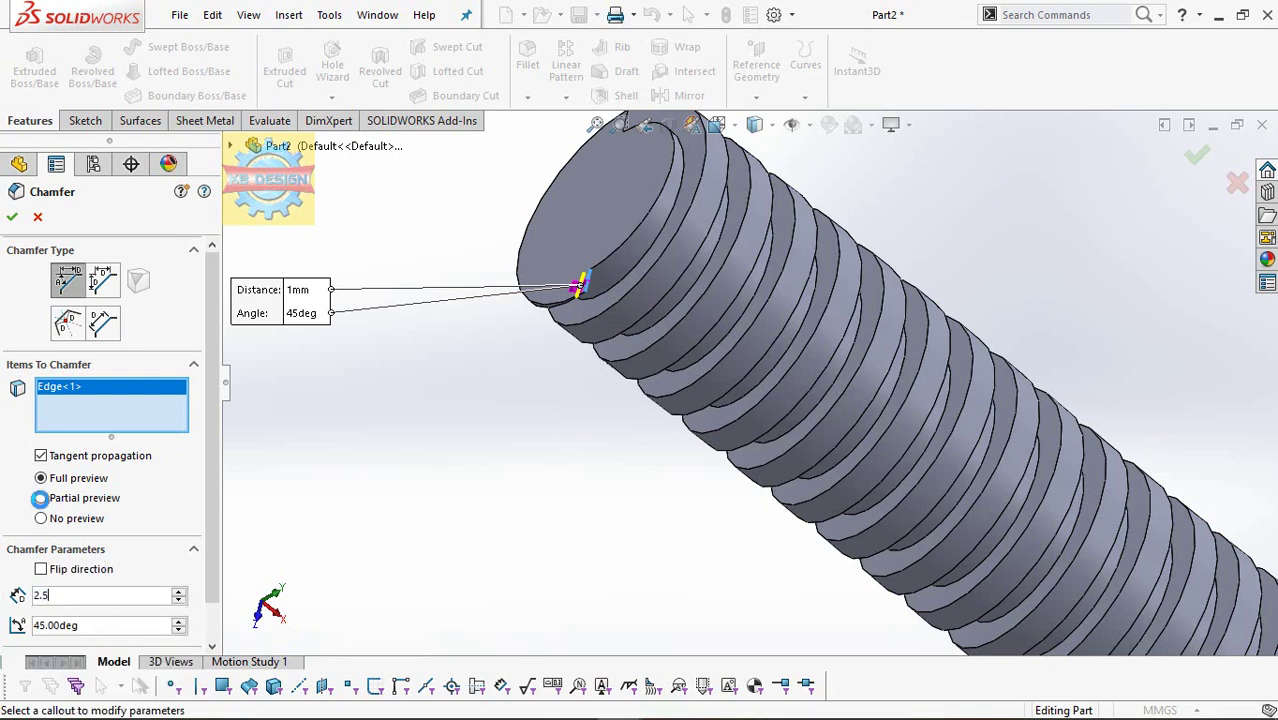
key("Return")
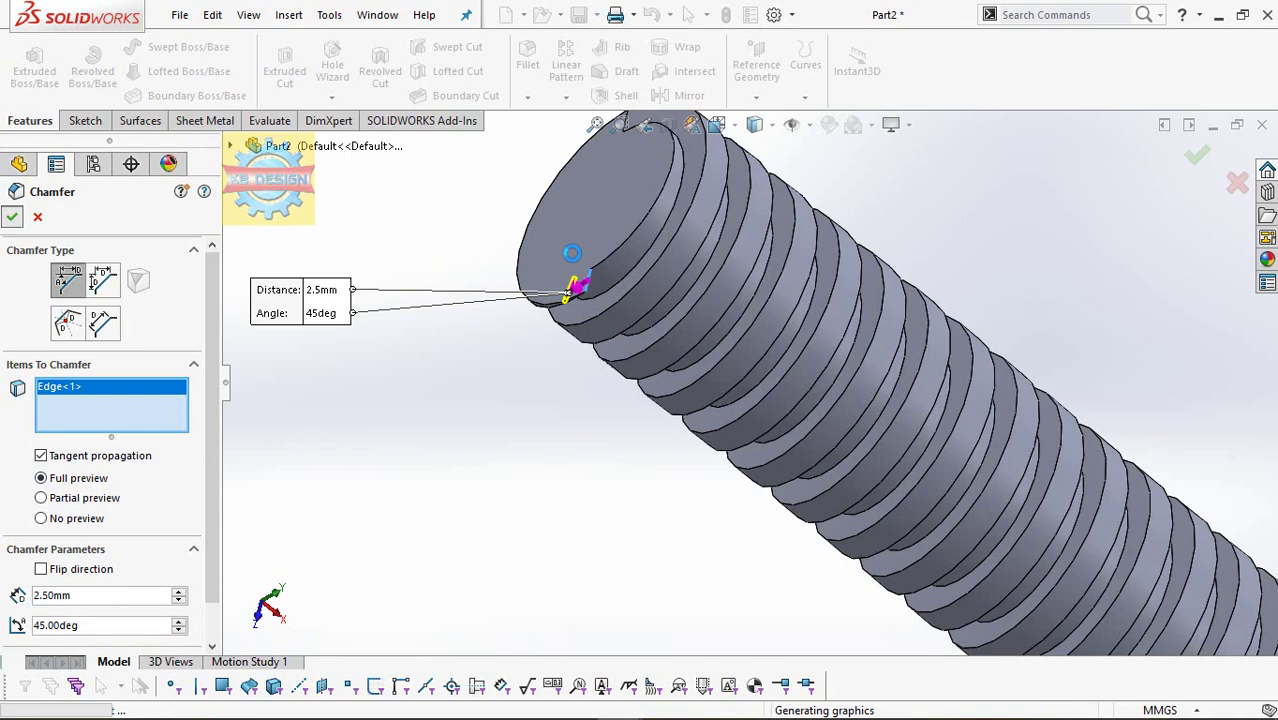
scroll(562, 330, "down", 5)
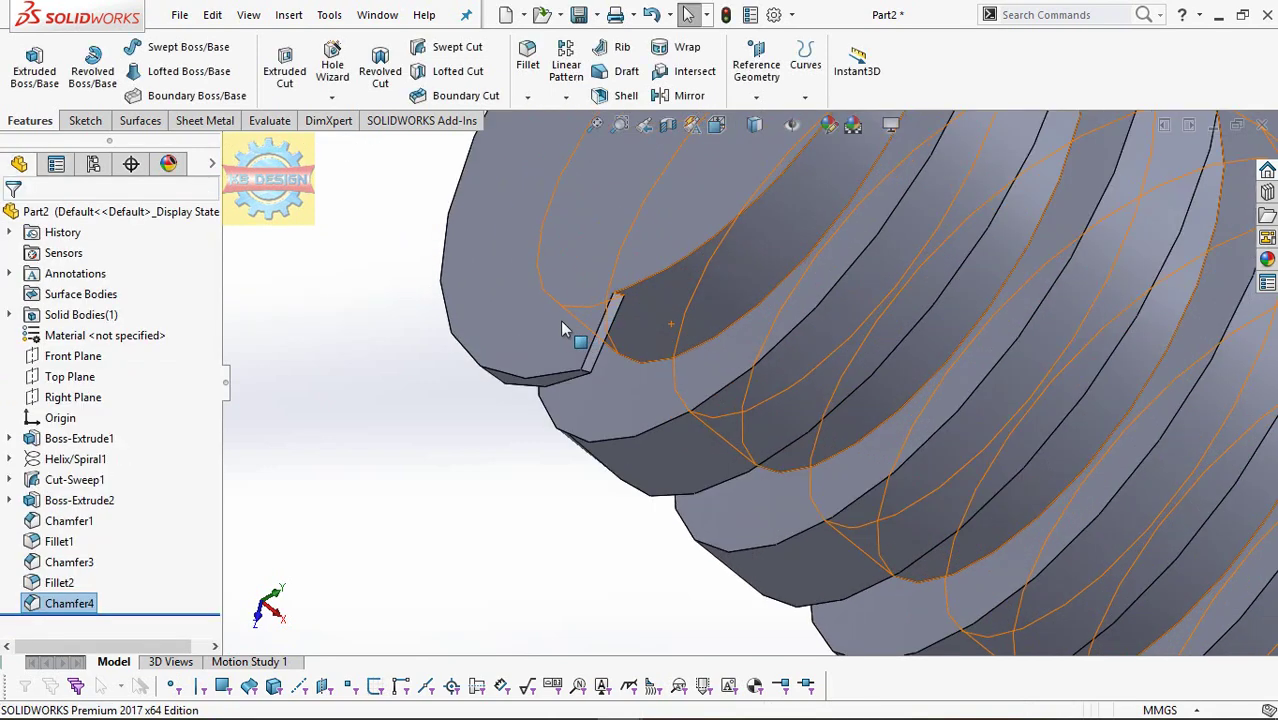
- Fillet the chamfered far-end notch edge 1 mm (Fillet3) and add a 1 mm chamfer
left_click(528, 97)
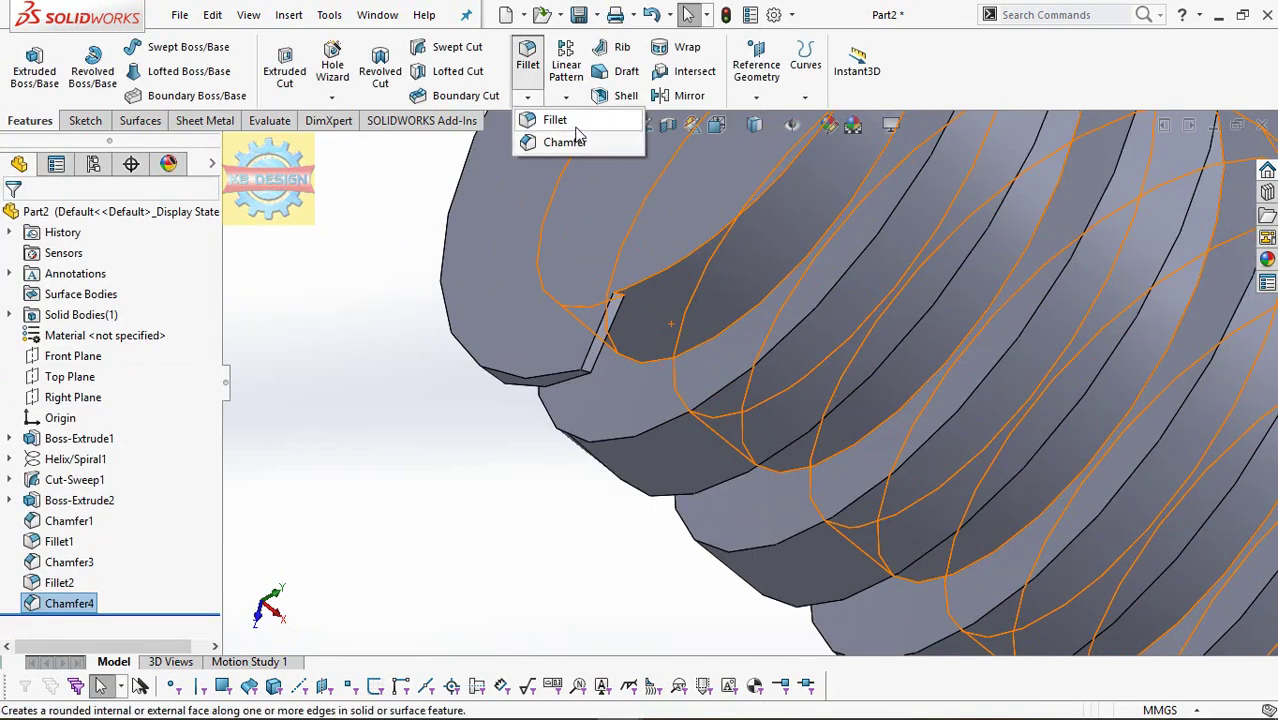
left_click(582, 305)
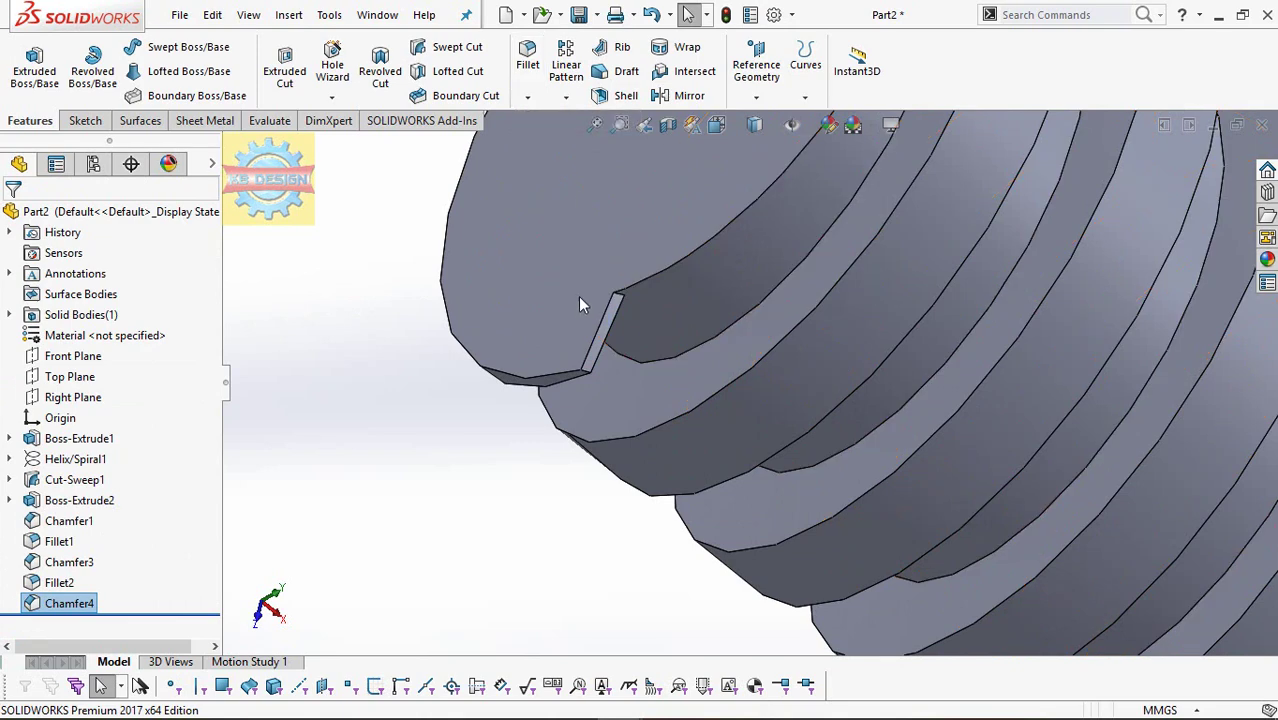
left_click(588, 376)
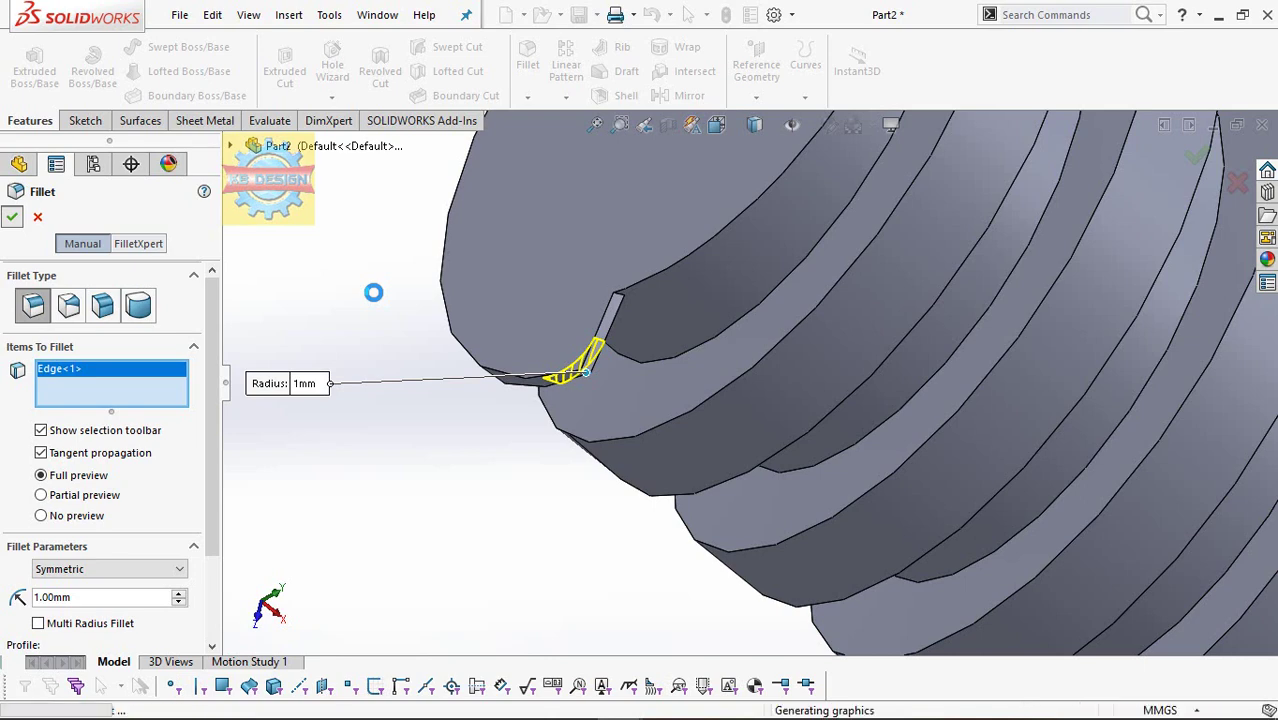
left_click(527, 97)
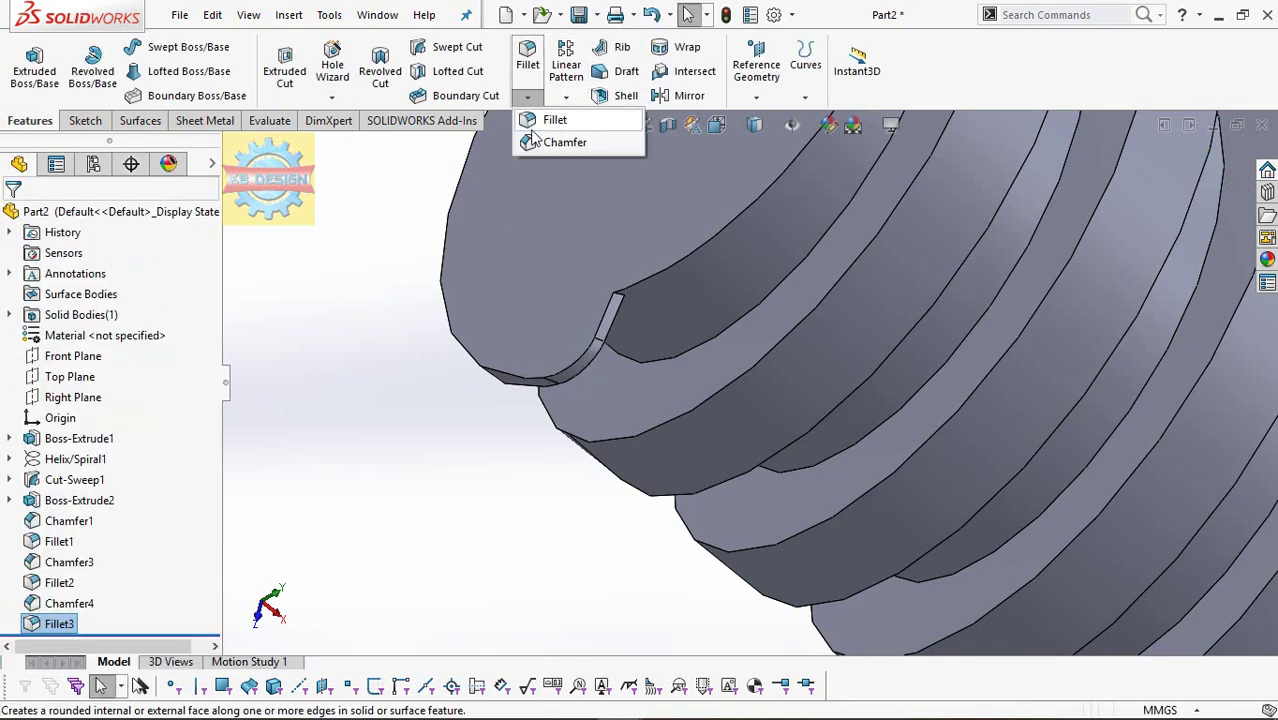
left_click(619, 296)
type("1")
key("Return")
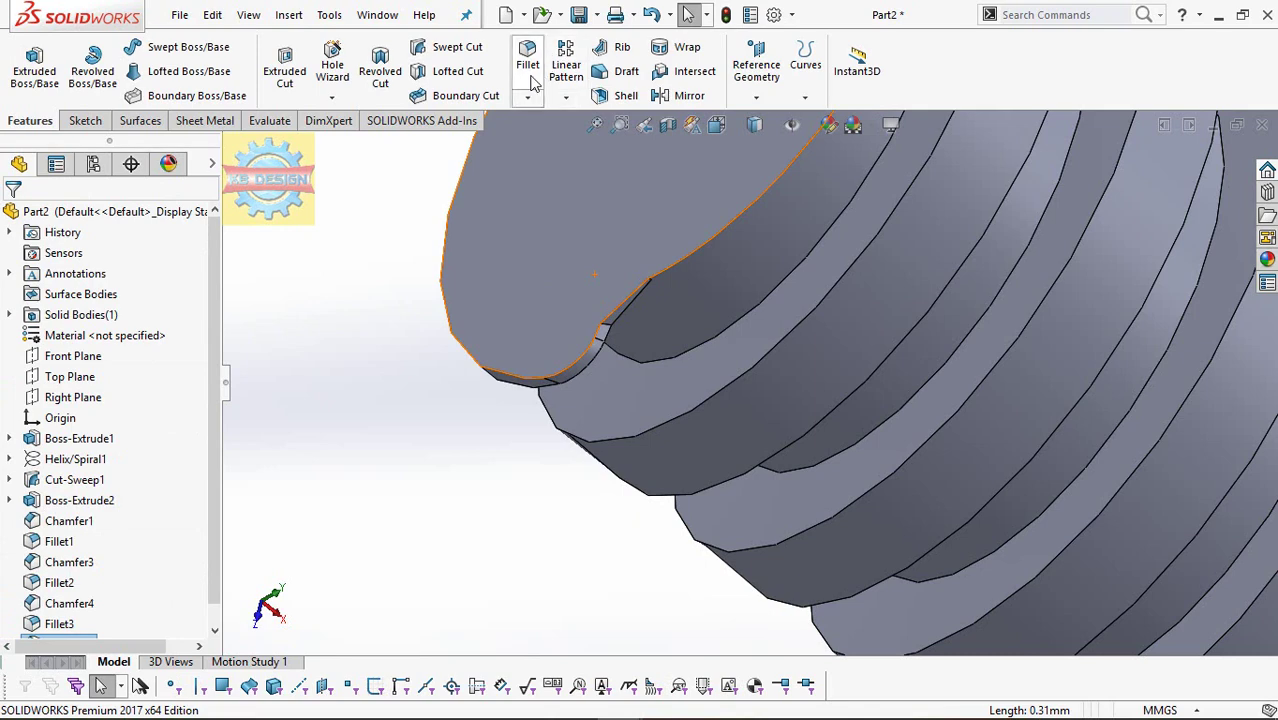
- Apply another 1 mm fillet to the notch edge and select the rod's flat end face
left_click(533, 84)
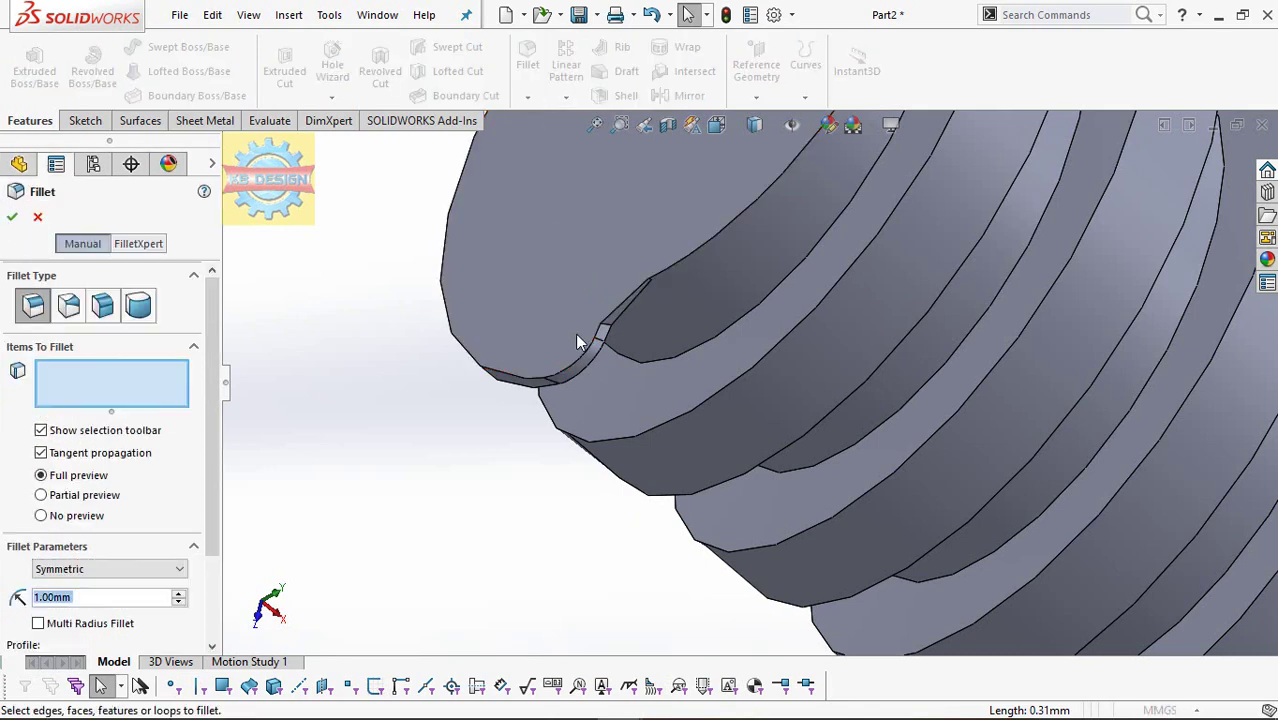
left_click(606, 330)
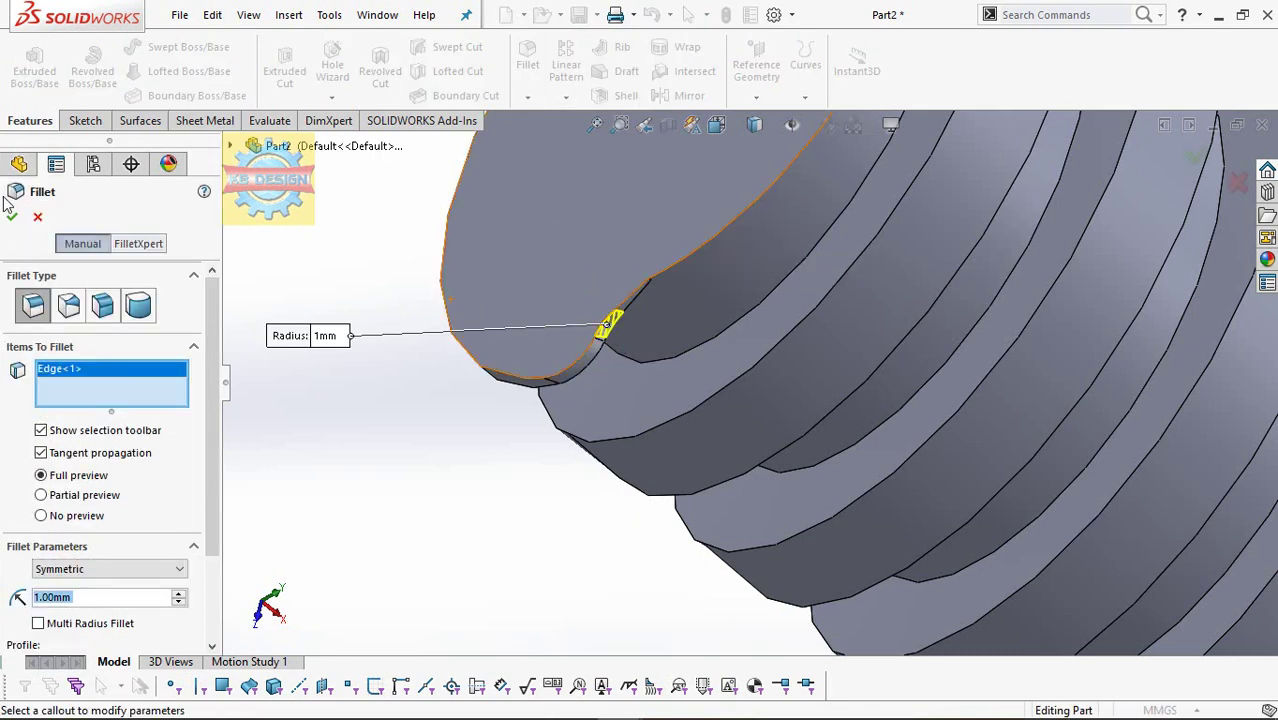
left_click(465, 250)
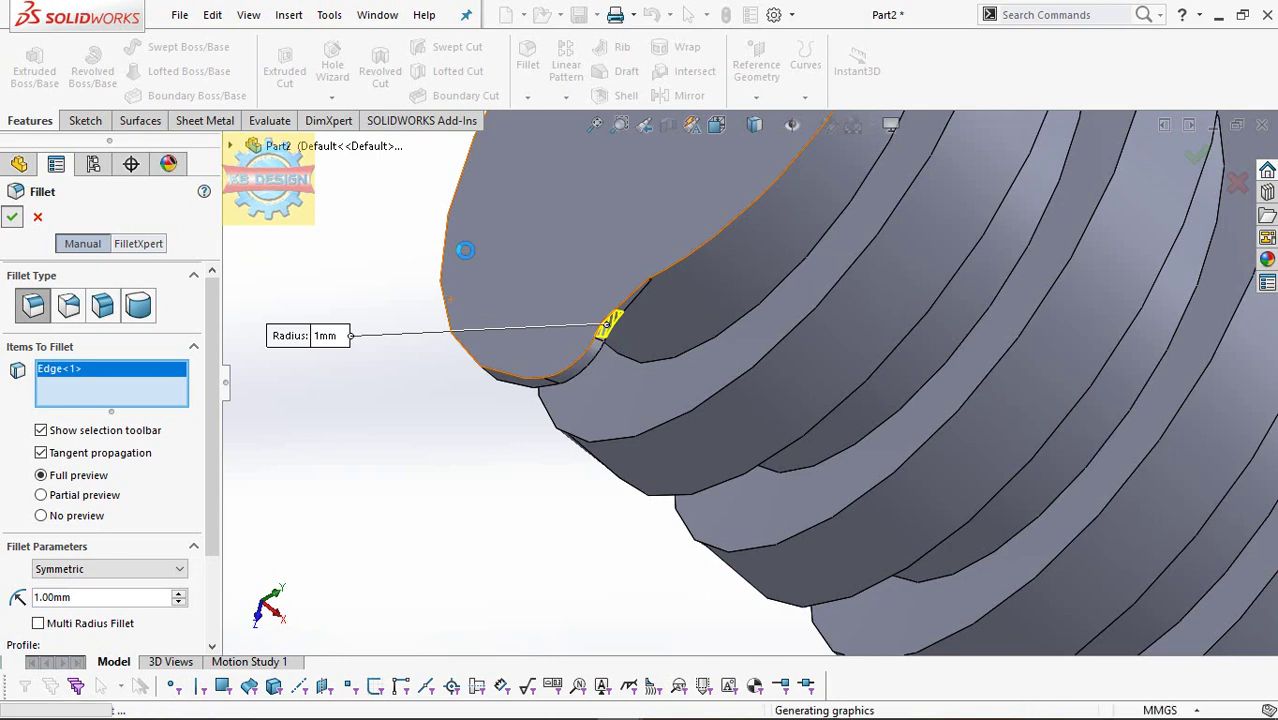
left_click(650, 238)
- Sketch an origin-centred circle on the rod's end face and dimension it Ø15 mm
left_click(819, 182)
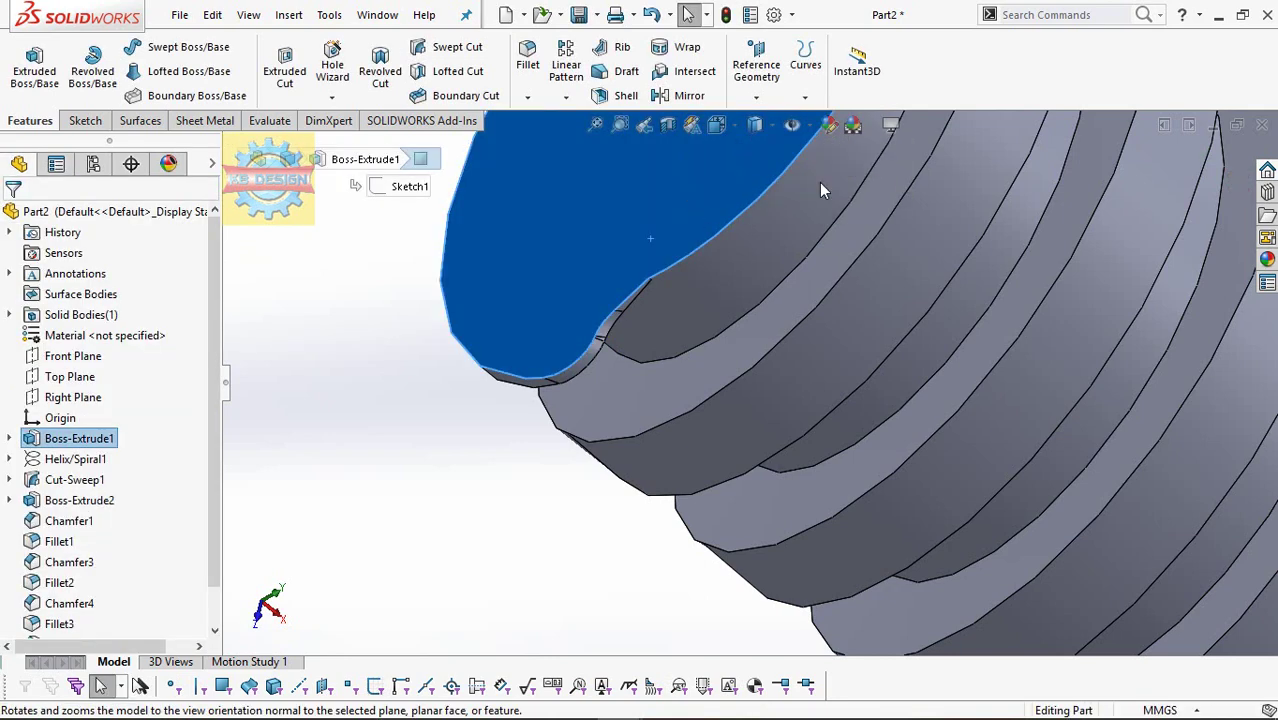
left_click(85, 120)
left_click(26, 62)
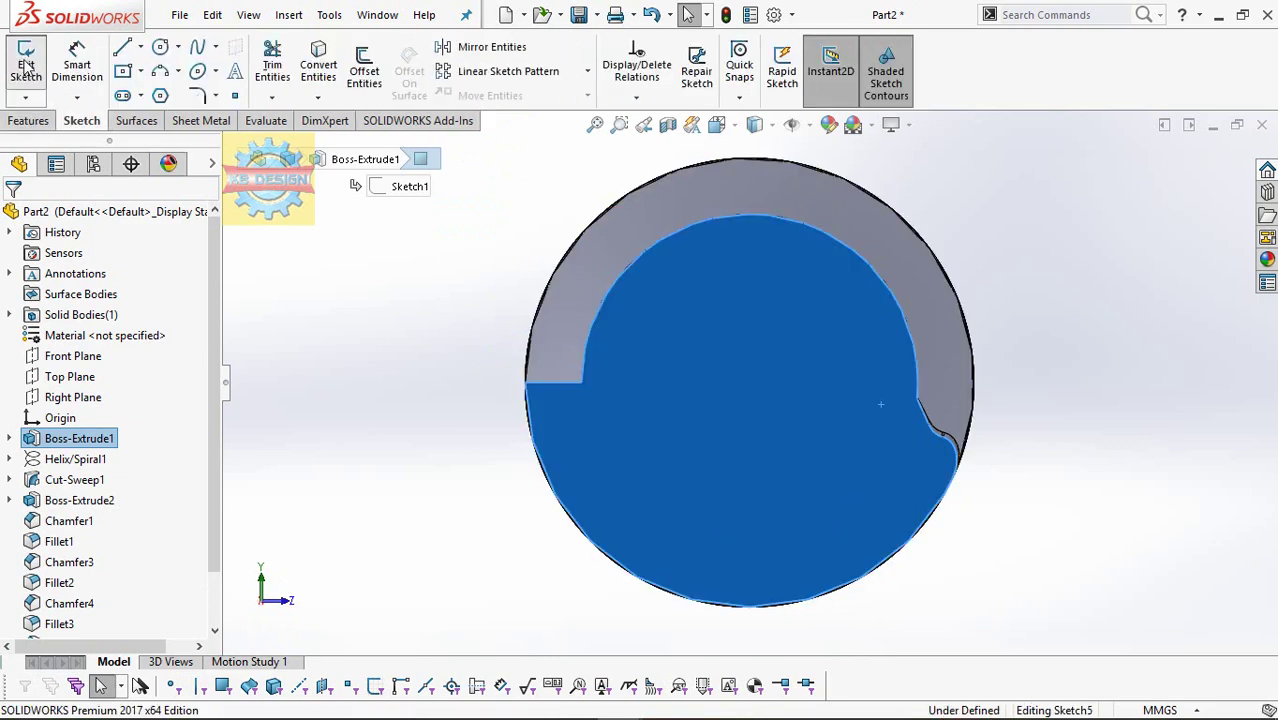
left_click(160, 47)
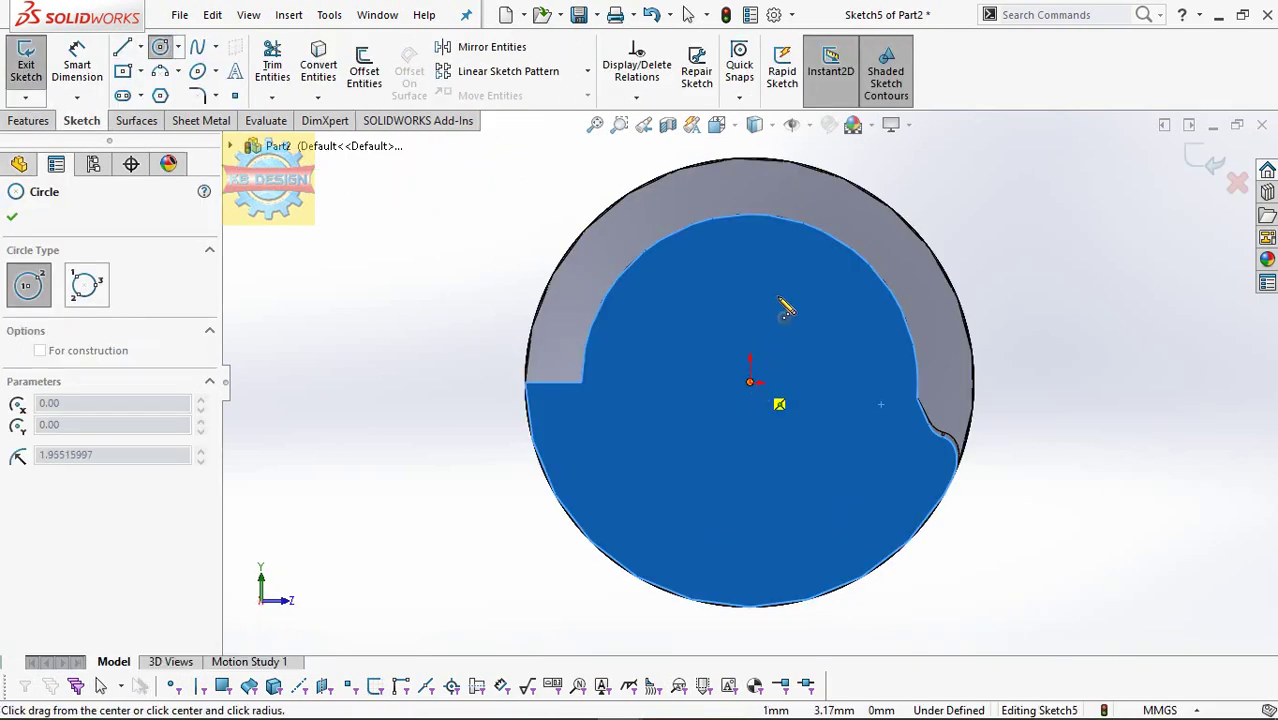
left_click(750, 381)
left_click(800, 294)
left_click(78, 70)
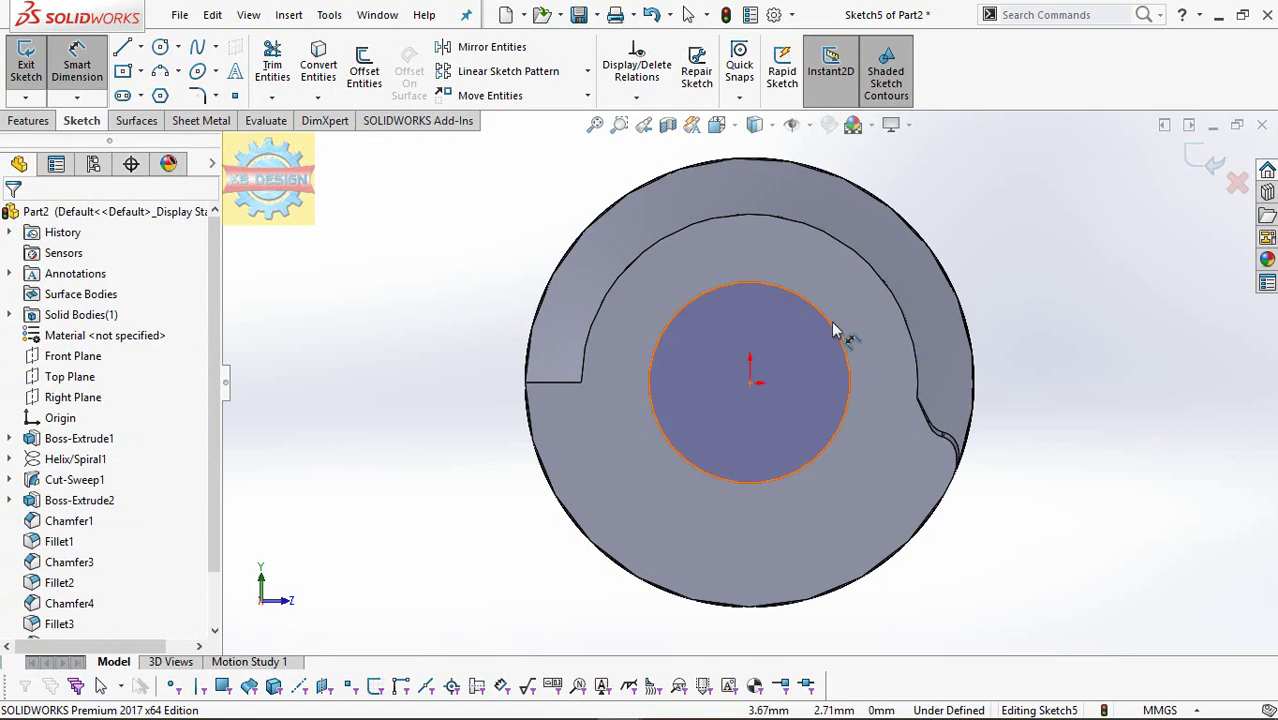
left_click(750, 346)
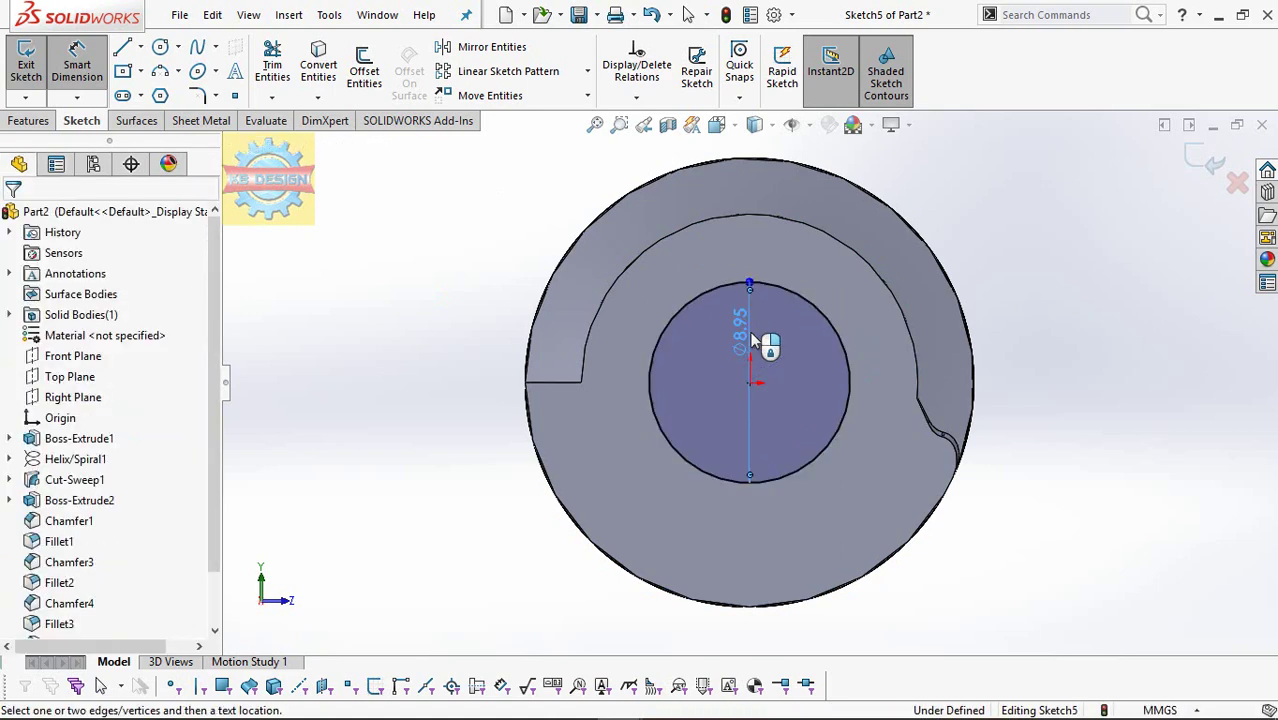
left_click(755, 341)
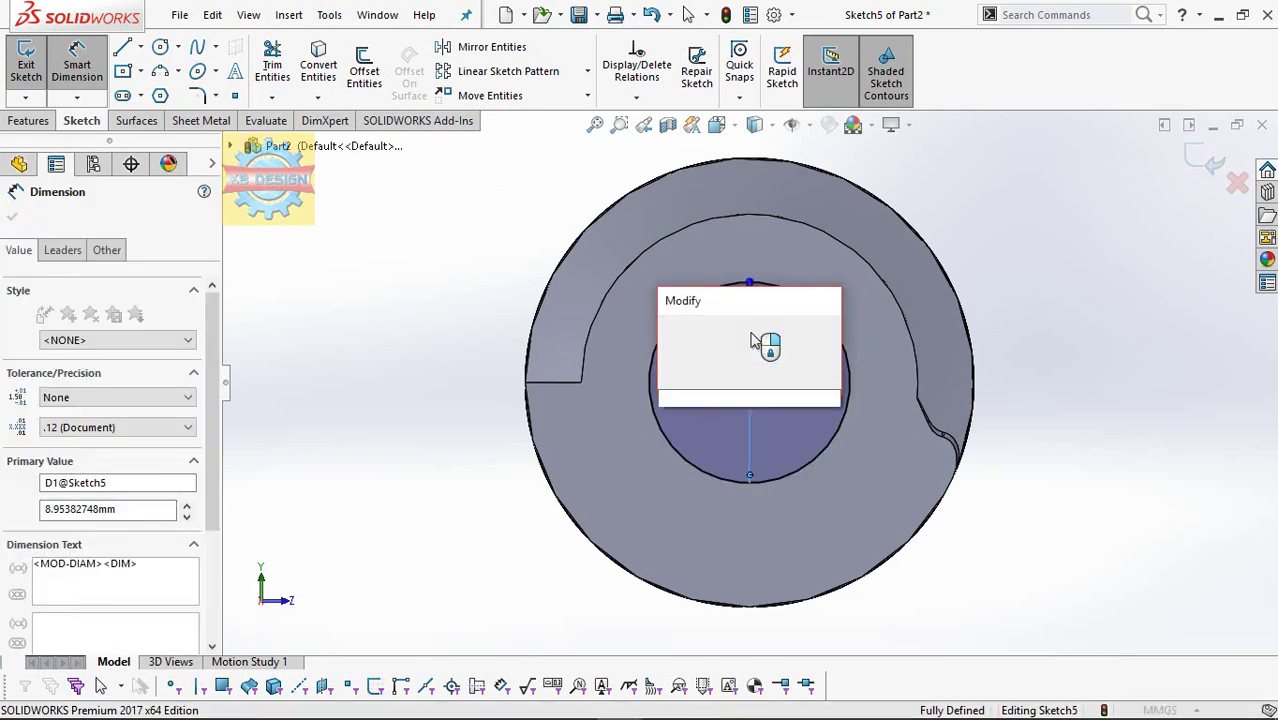
type("15")
key("Return")
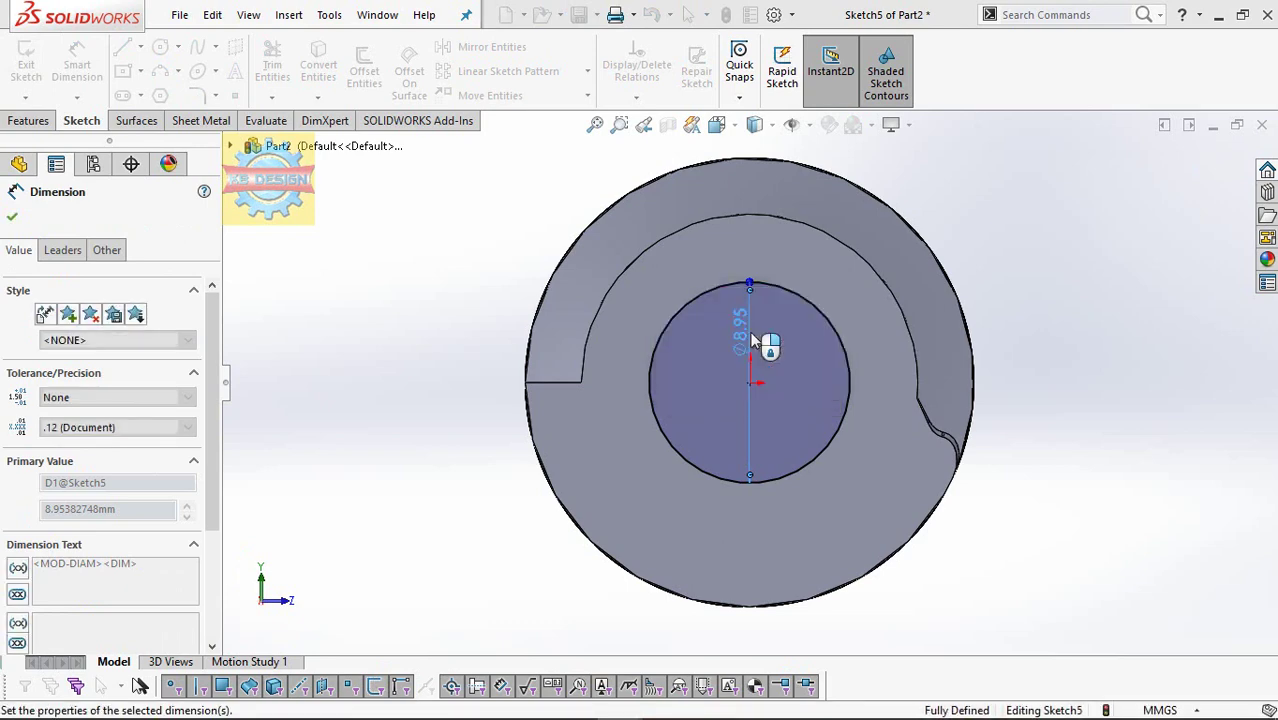
- Extrude the Ø15 circle 37.5 mm as Boss-Extrude3
left_click(20, 120)
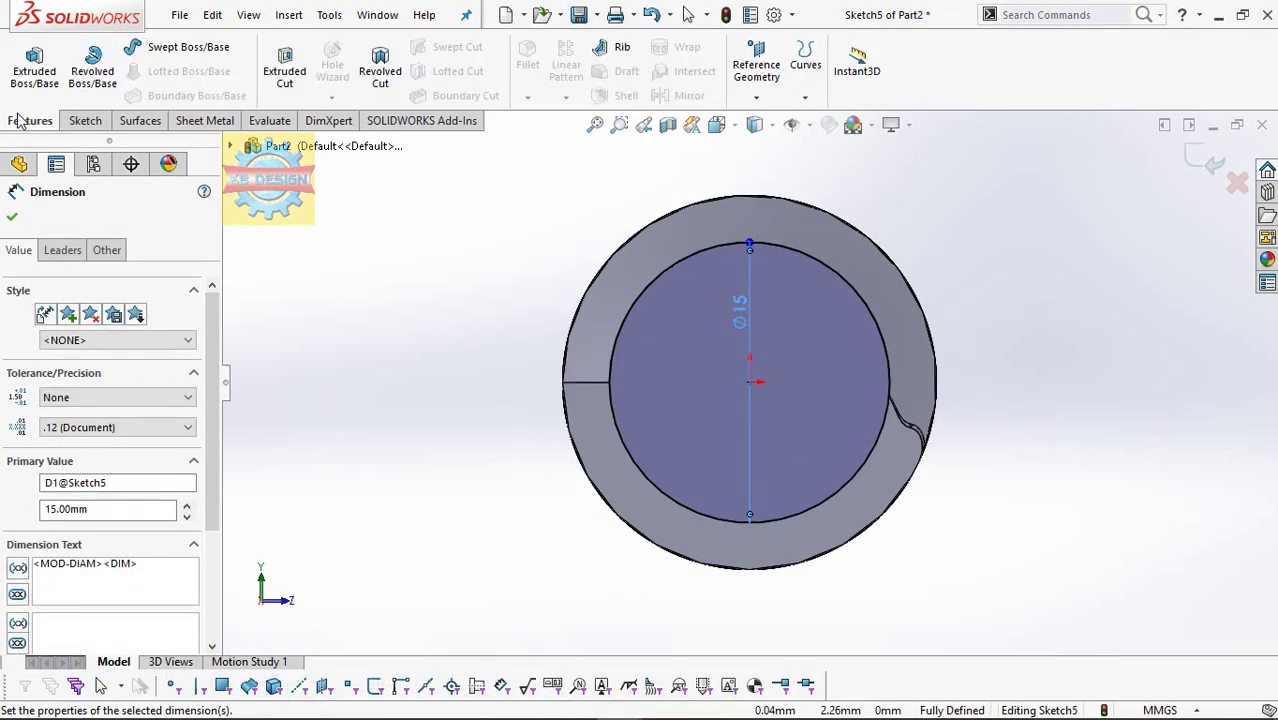
left_click(28, 80)
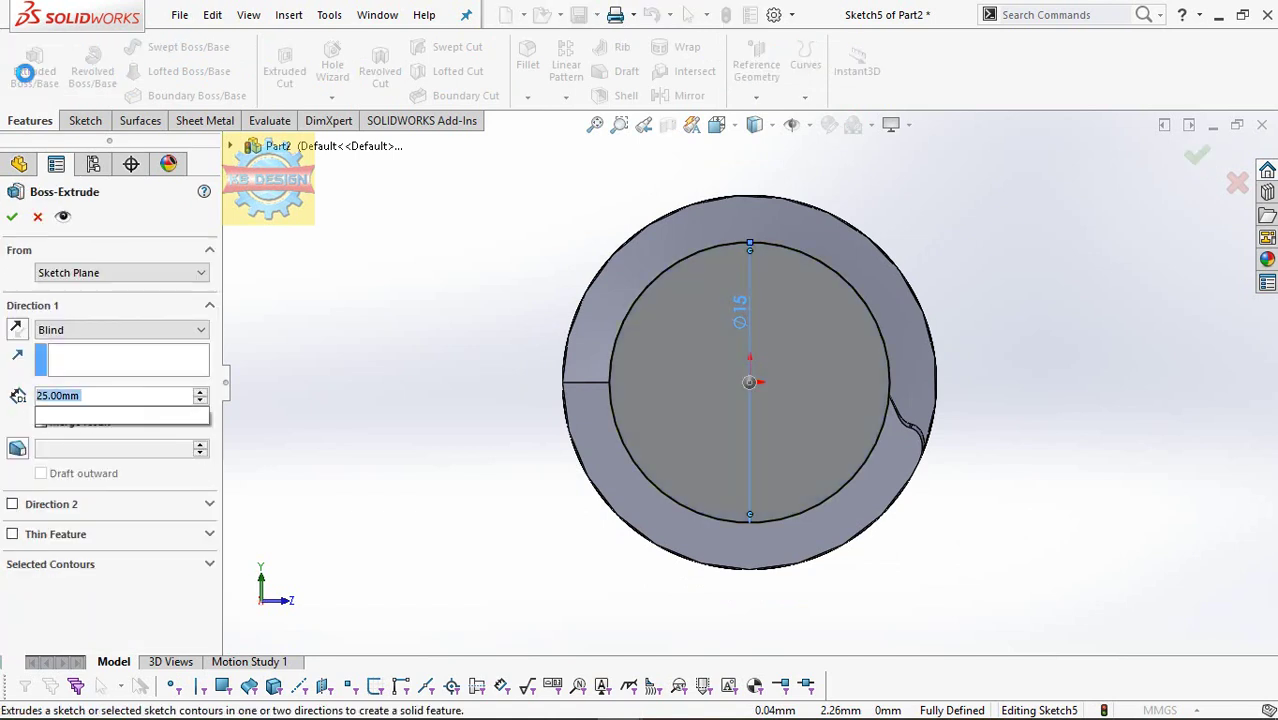
type("37.5")
key("Return")
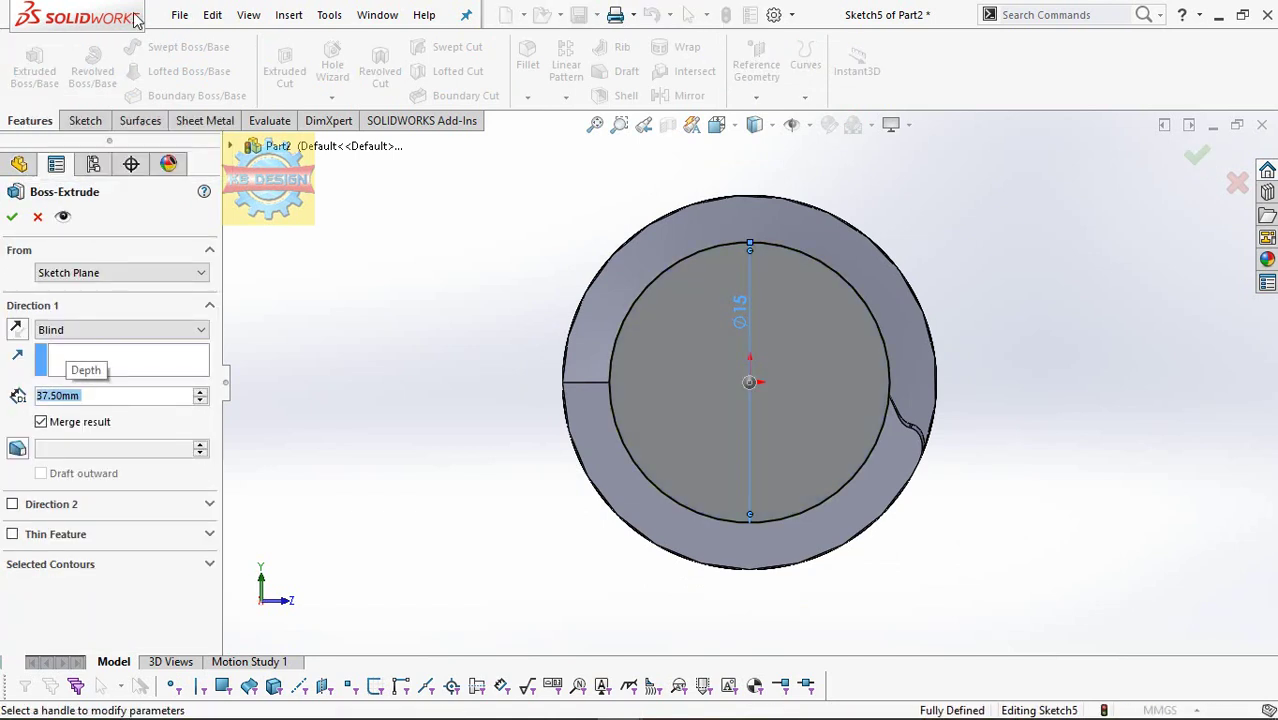
left_click(12, 216)
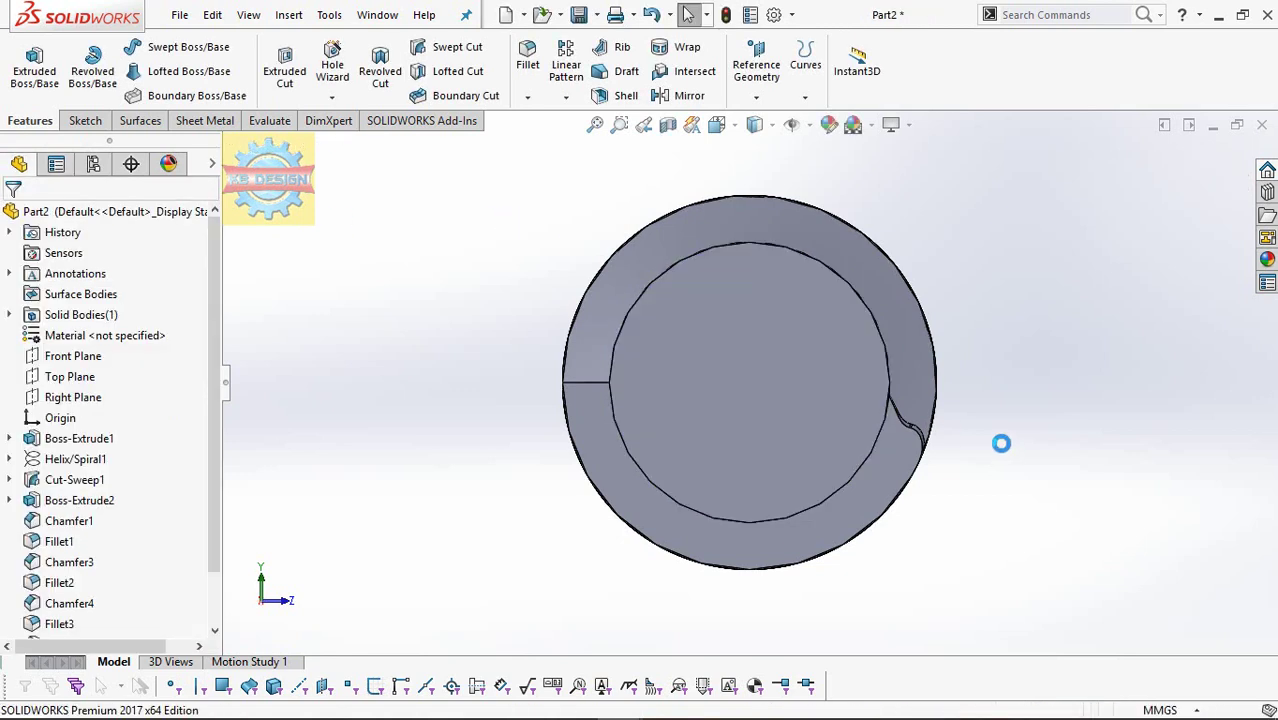
- Sketch an origin-centred circle on Boss-Extrude3's end face and dimension it Ø10 mm
left_click(786, 353)
left_click(85, 120)
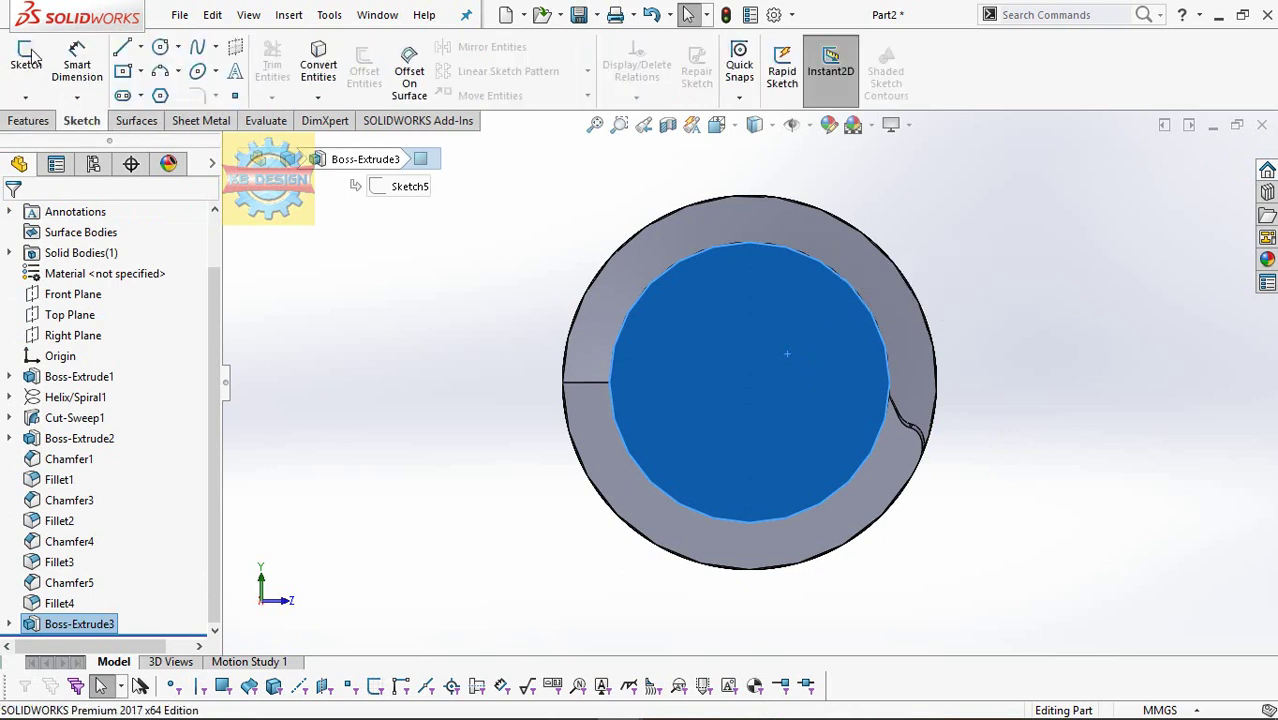
left_click(26, 65)
left_click(162, 49)
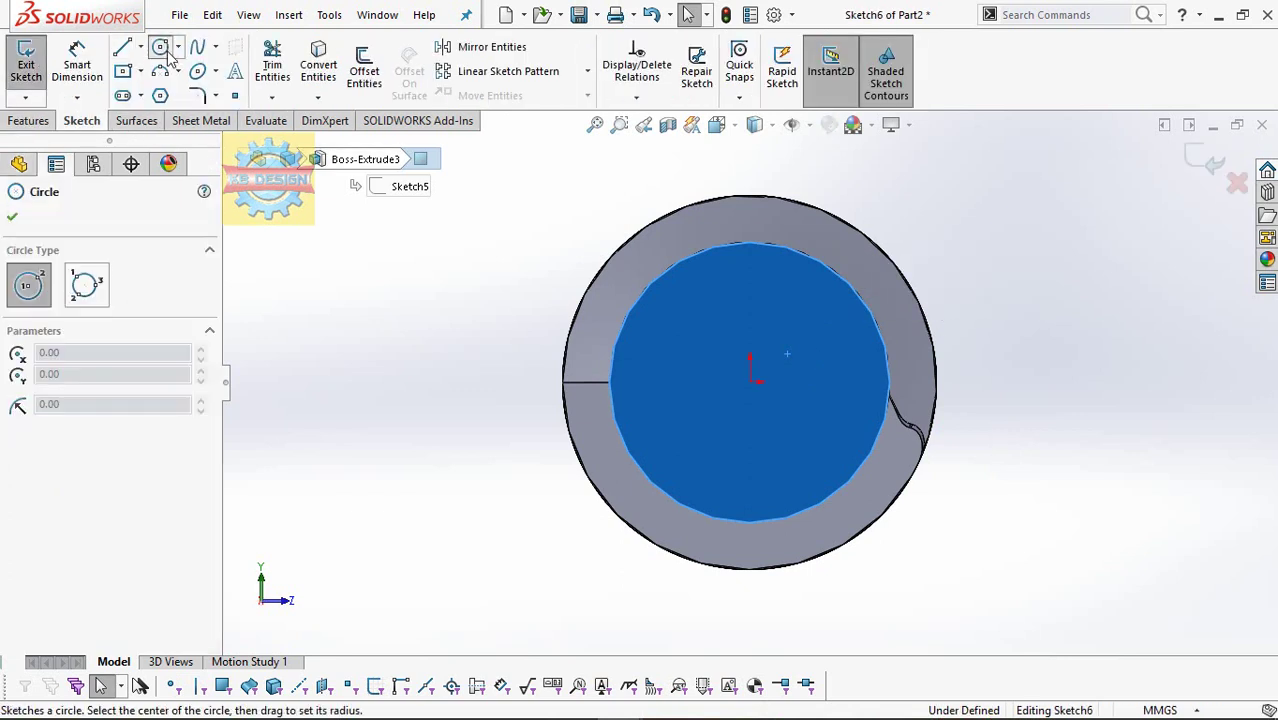
left_click(750, 383)
left_click(798, 335)
key("Escape")
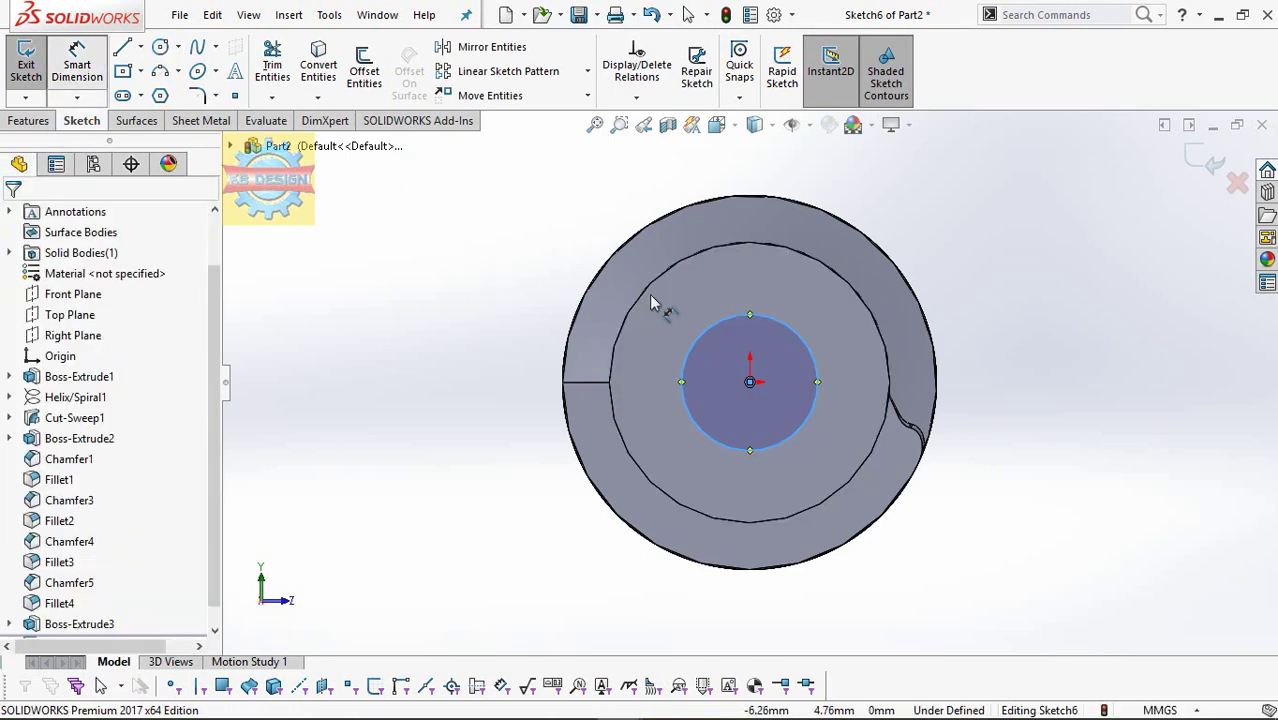
right_click_drag(652, 303, 756, 320)
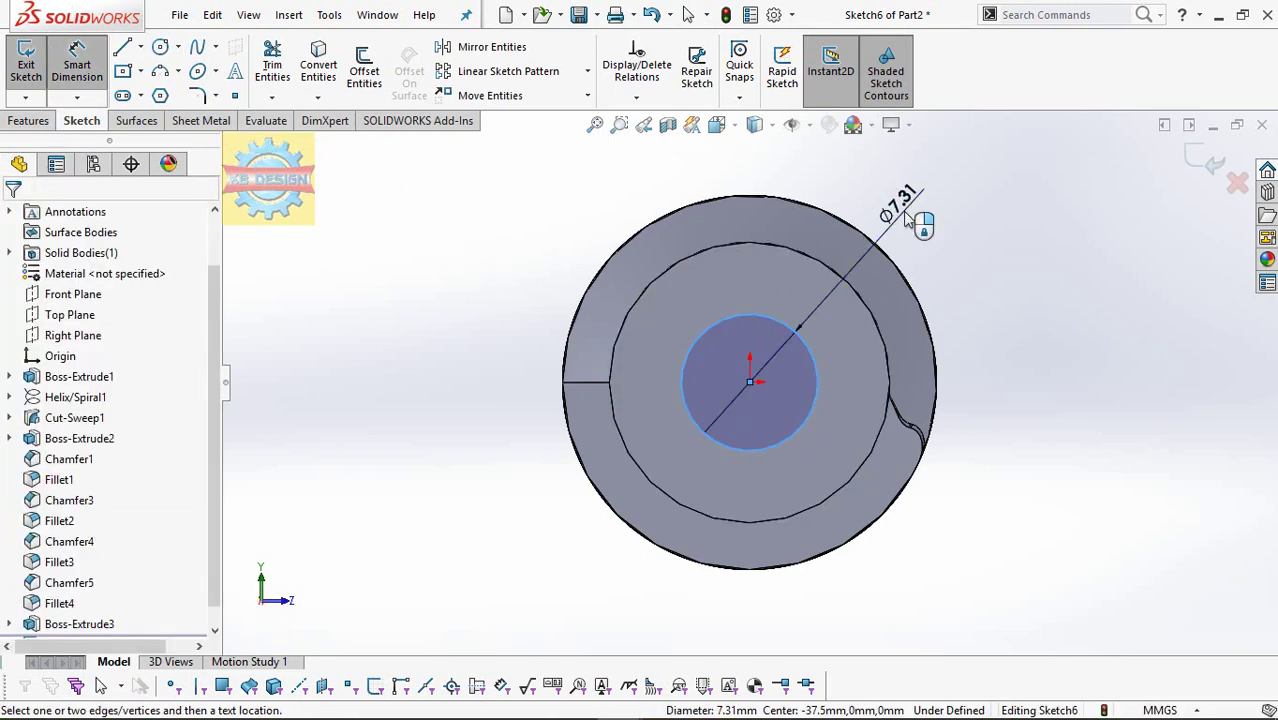
left_click(906, 219)
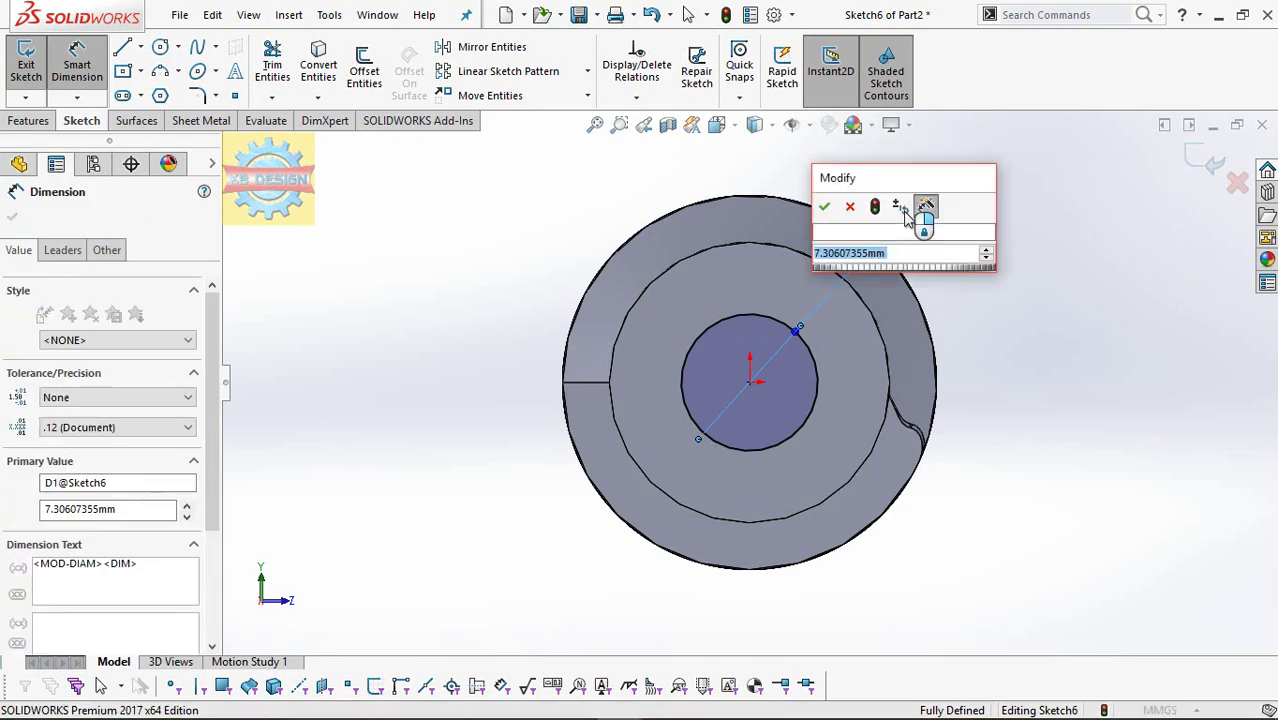
type("10")
key("Return")
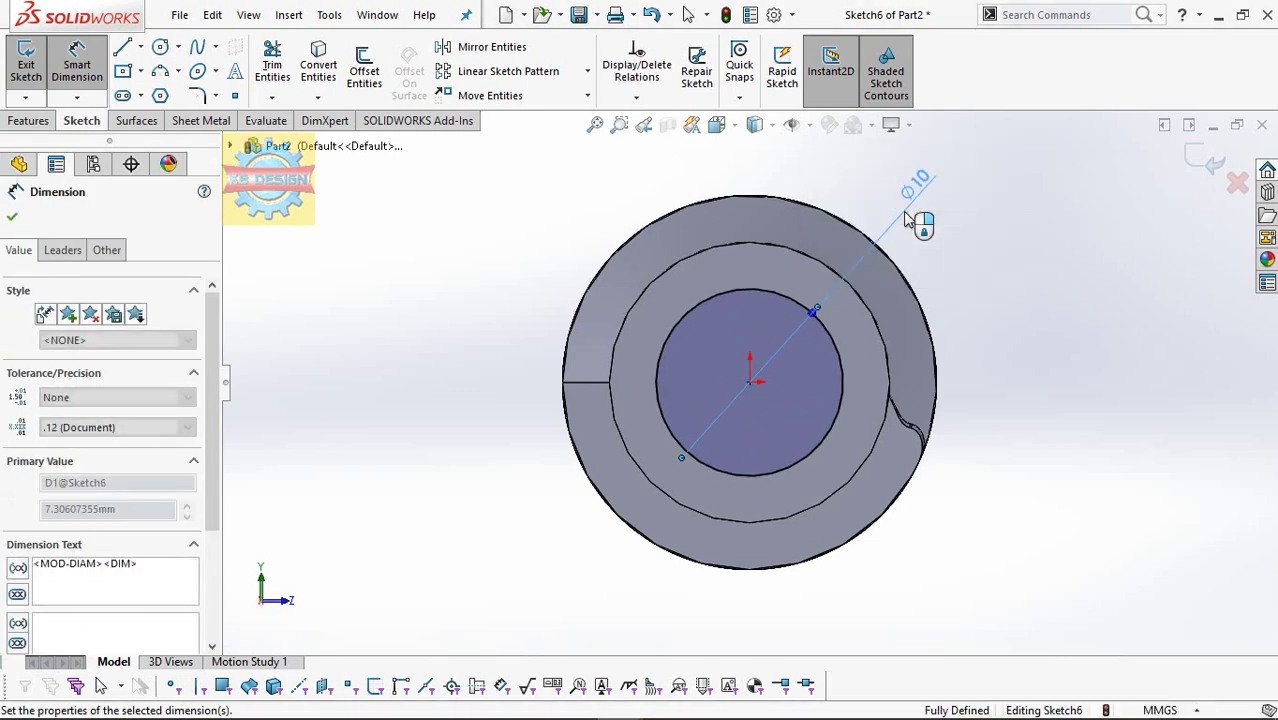
- Extrude the Ø10 mm circle 10 mm as a boss off the Ø15 shaft's end
left_click(30, 118)
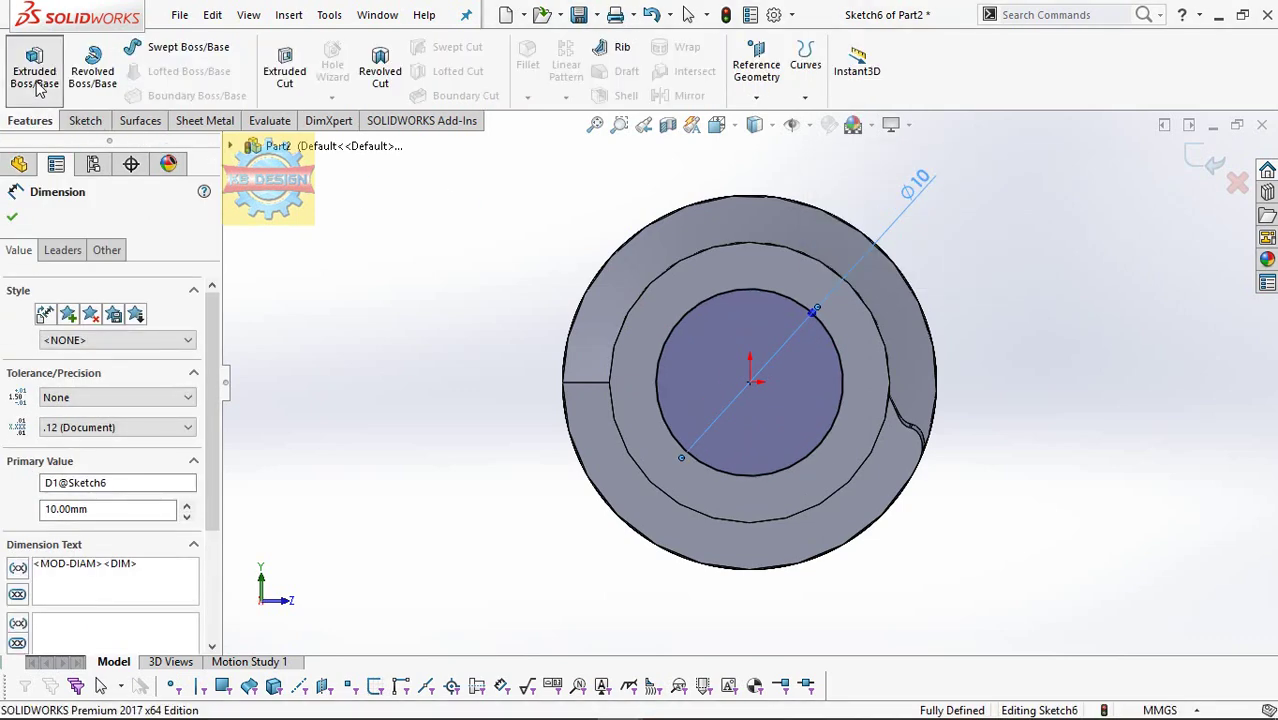
left_click(36, 80)
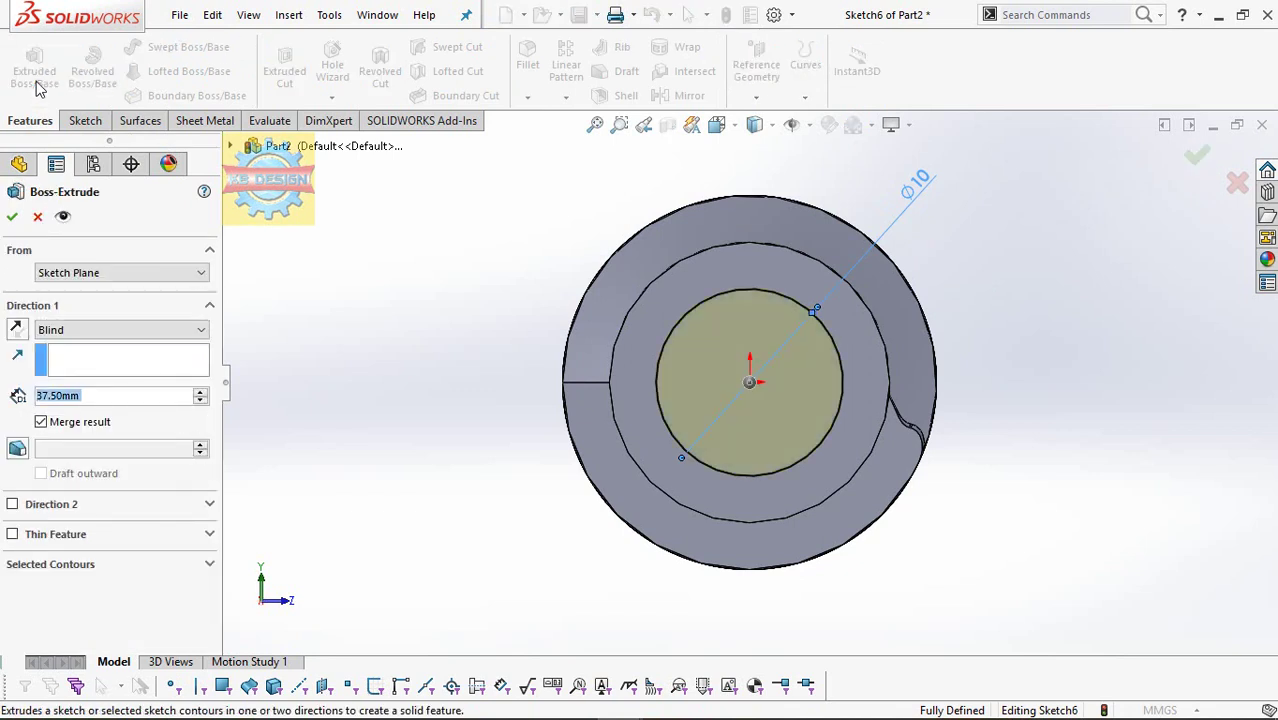
type("10")
key("Return")
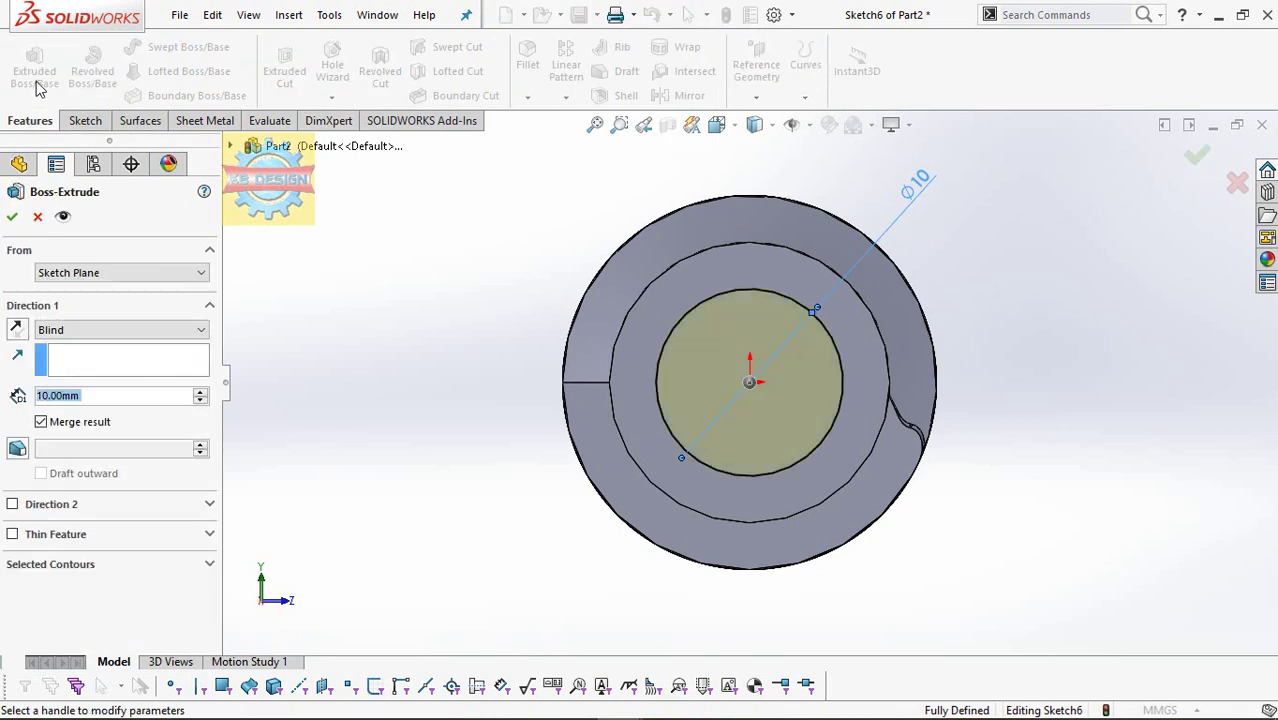
left_click(14, 217)
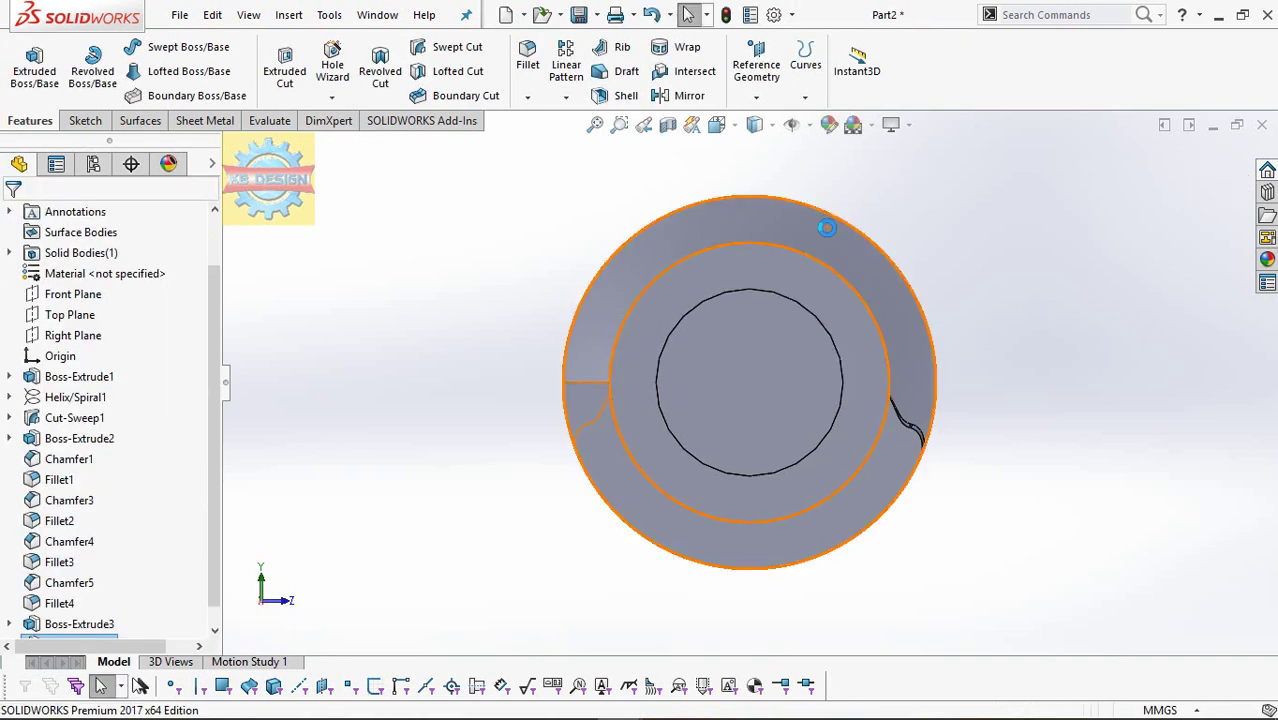
- Start a sketch on the Ø10 end face with a horizontal centerline from origin to the circle's edge
left_click(85, 120)
left_click(27, 58)
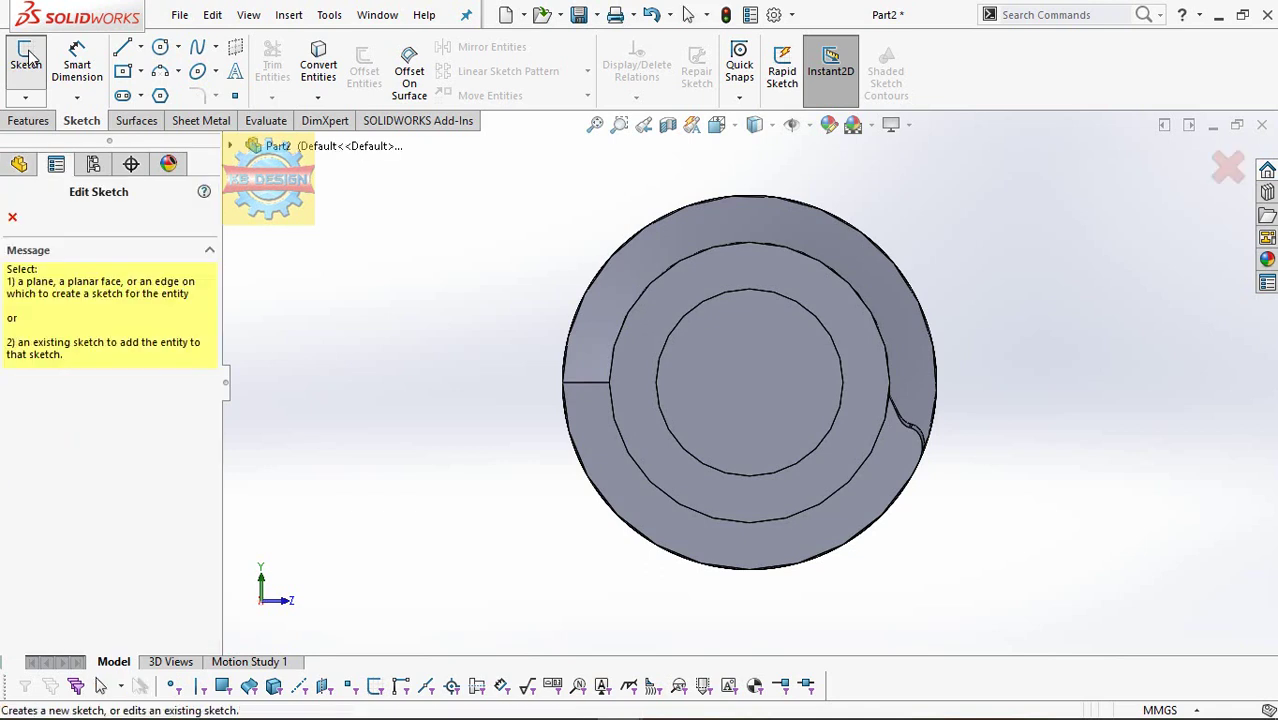
left_click(770, 365)
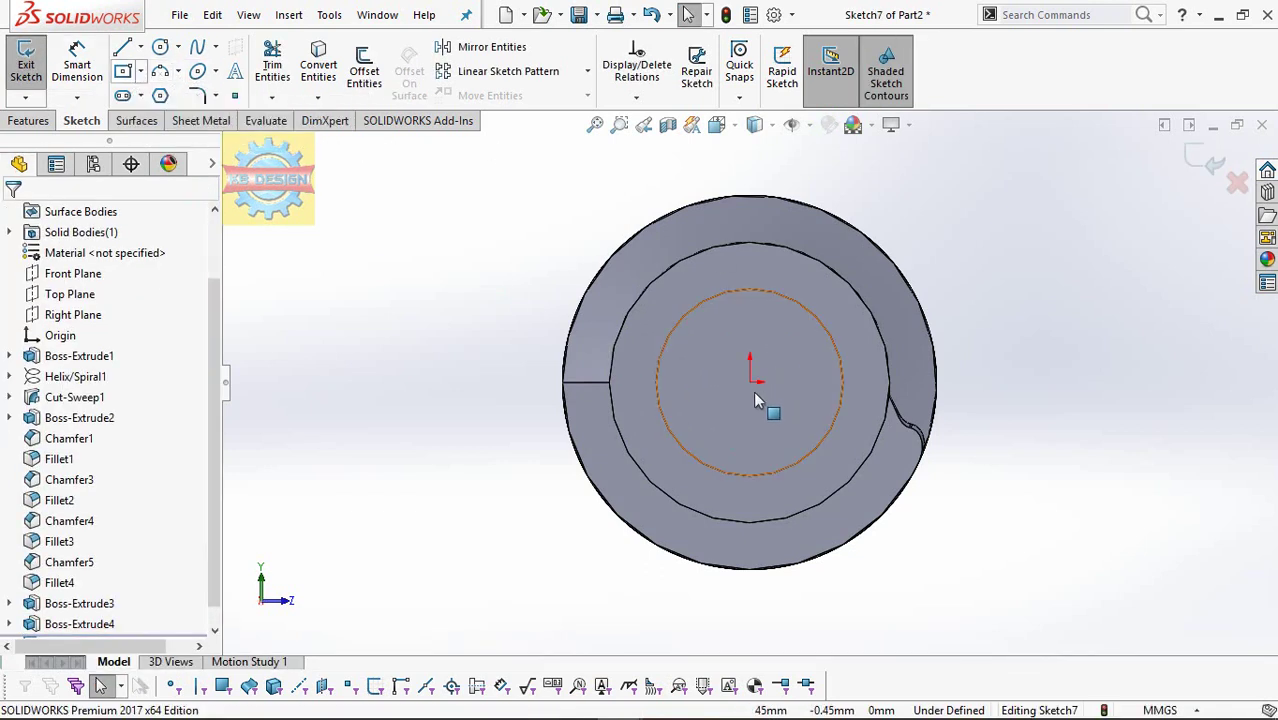
left_click(120, 74)
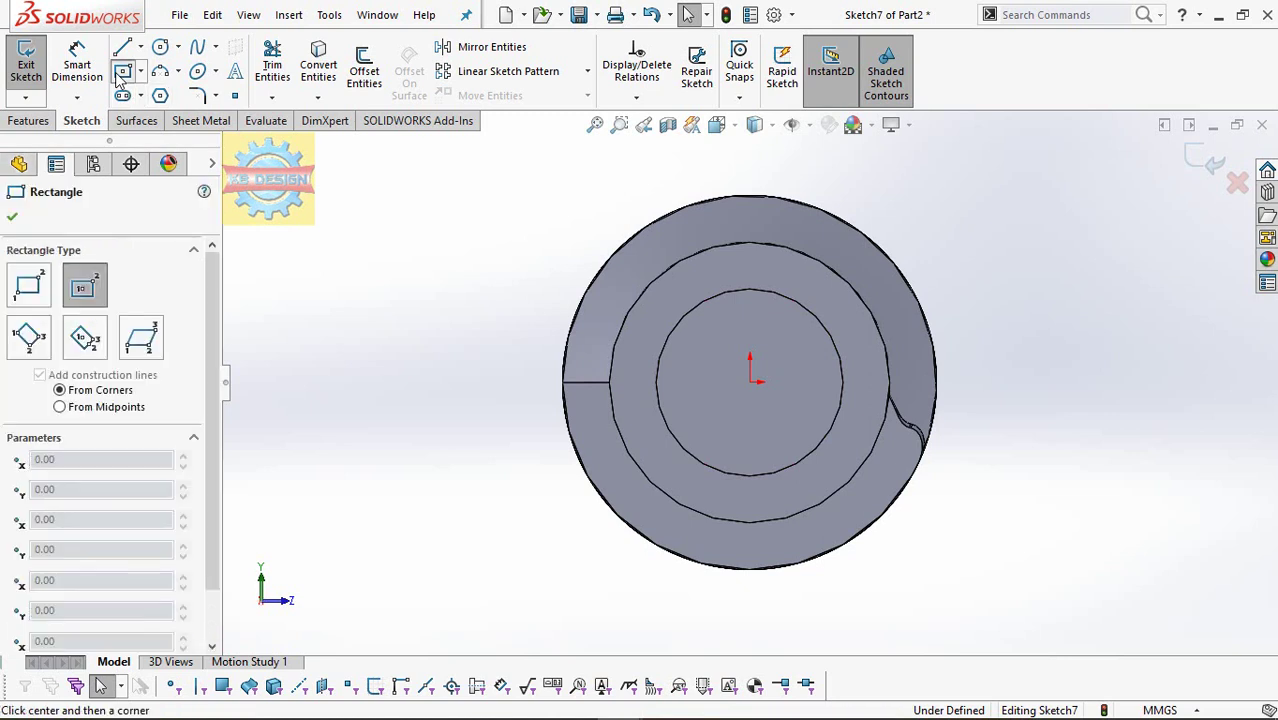
left_click(751, 383)
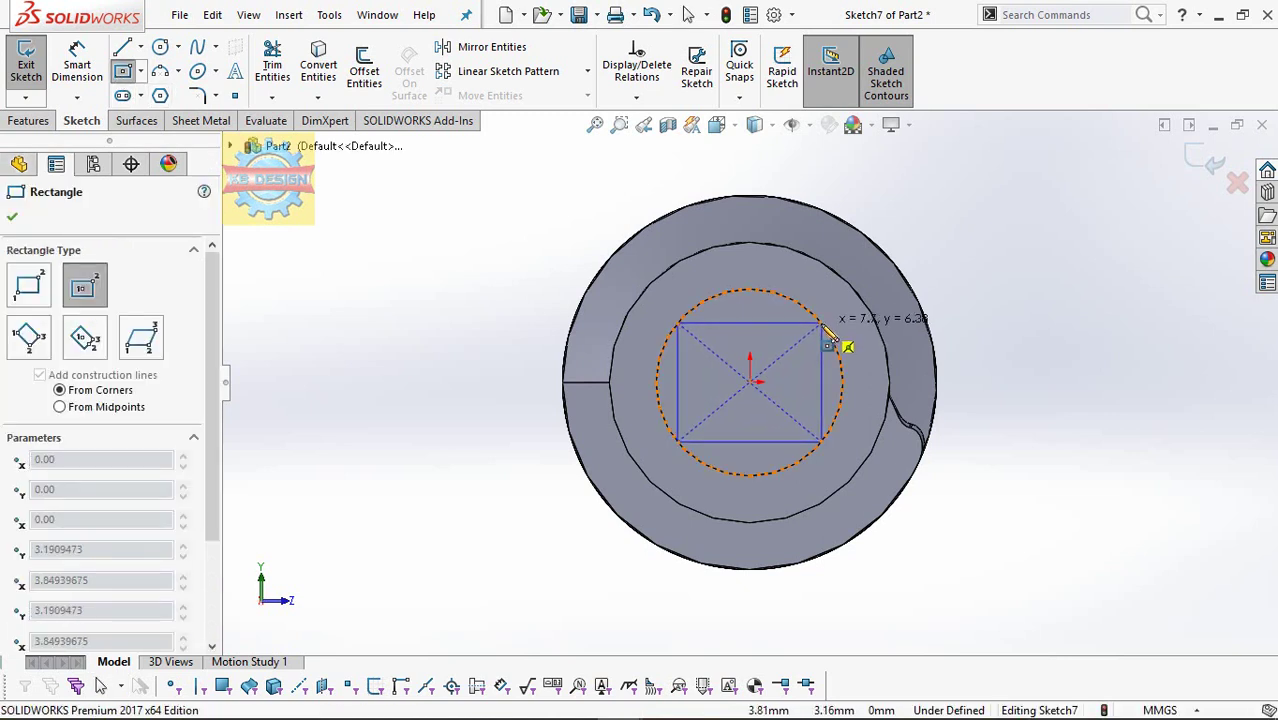
key("Escape")
left_click(141, 48)
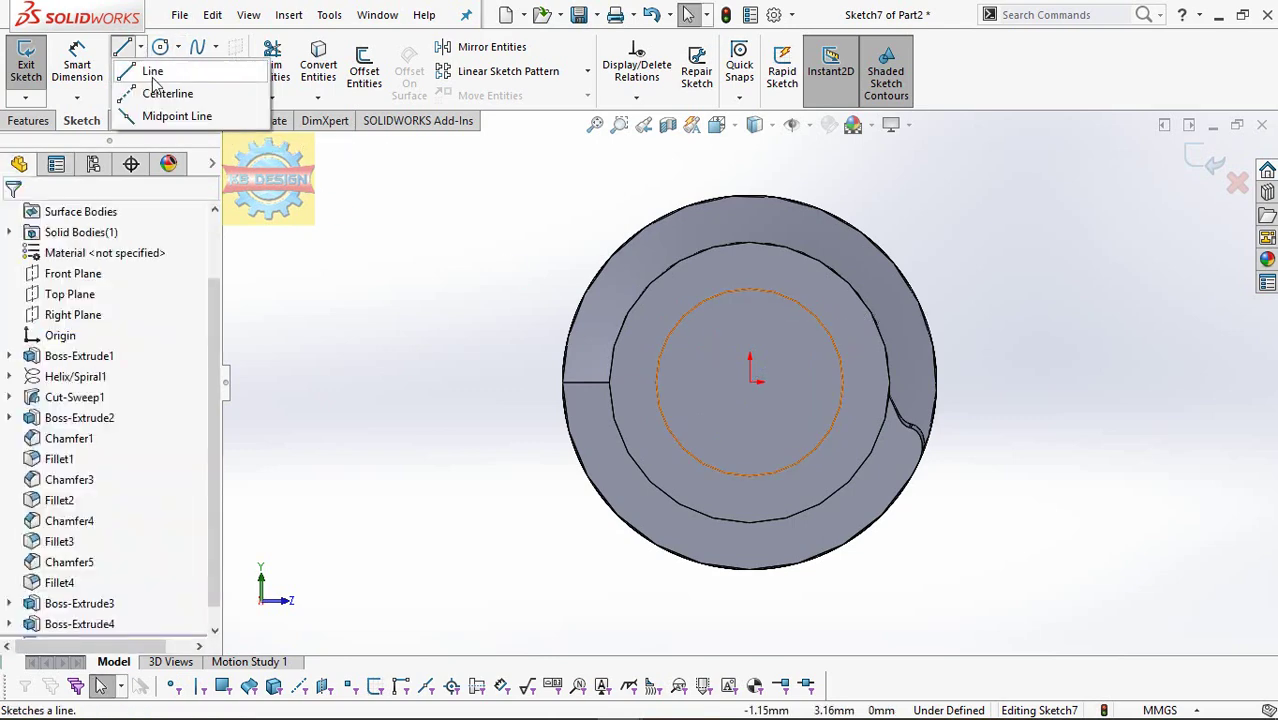
left_click(170, 88)
left_click(752, 383)
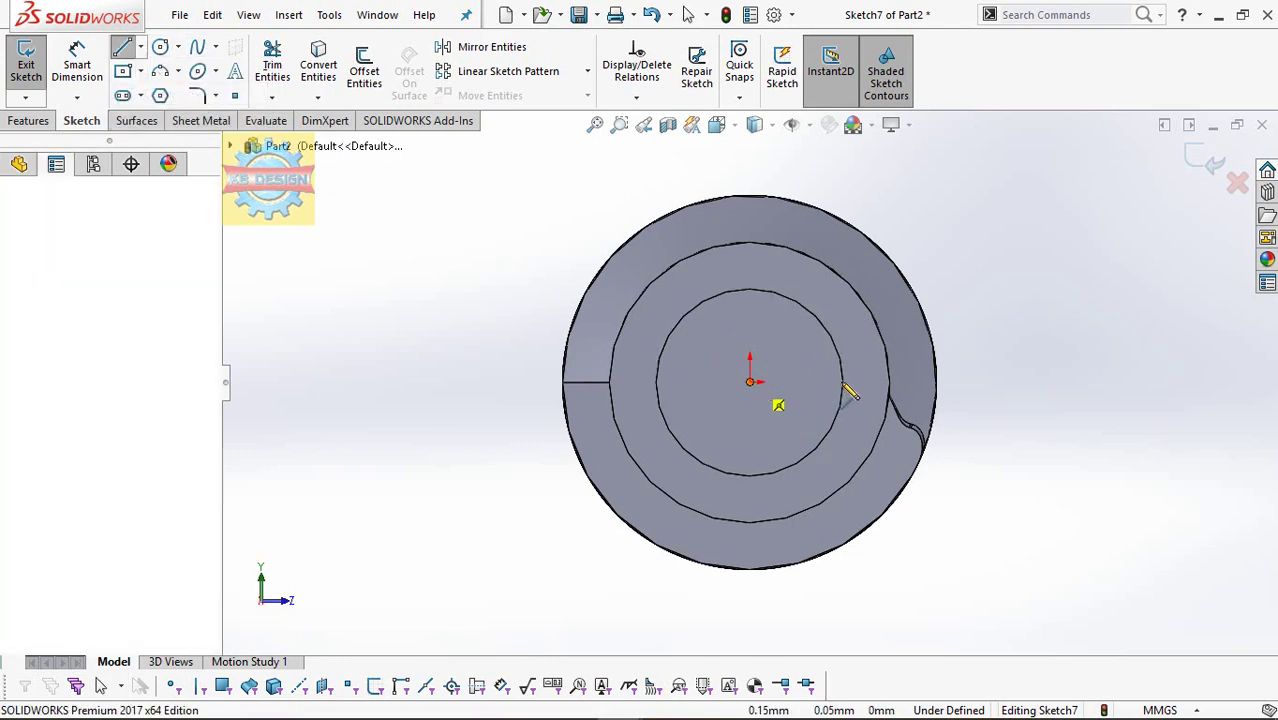
left_click(843, 383)
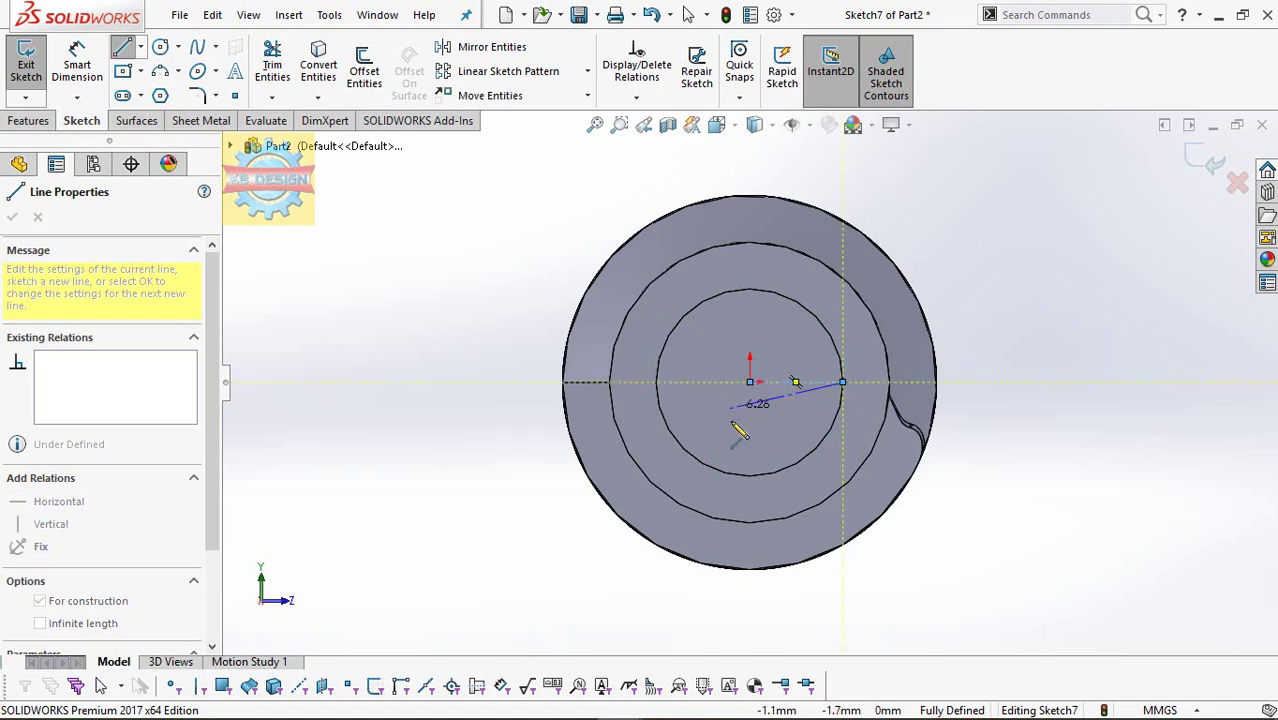
key("Escape")
key("Escape")
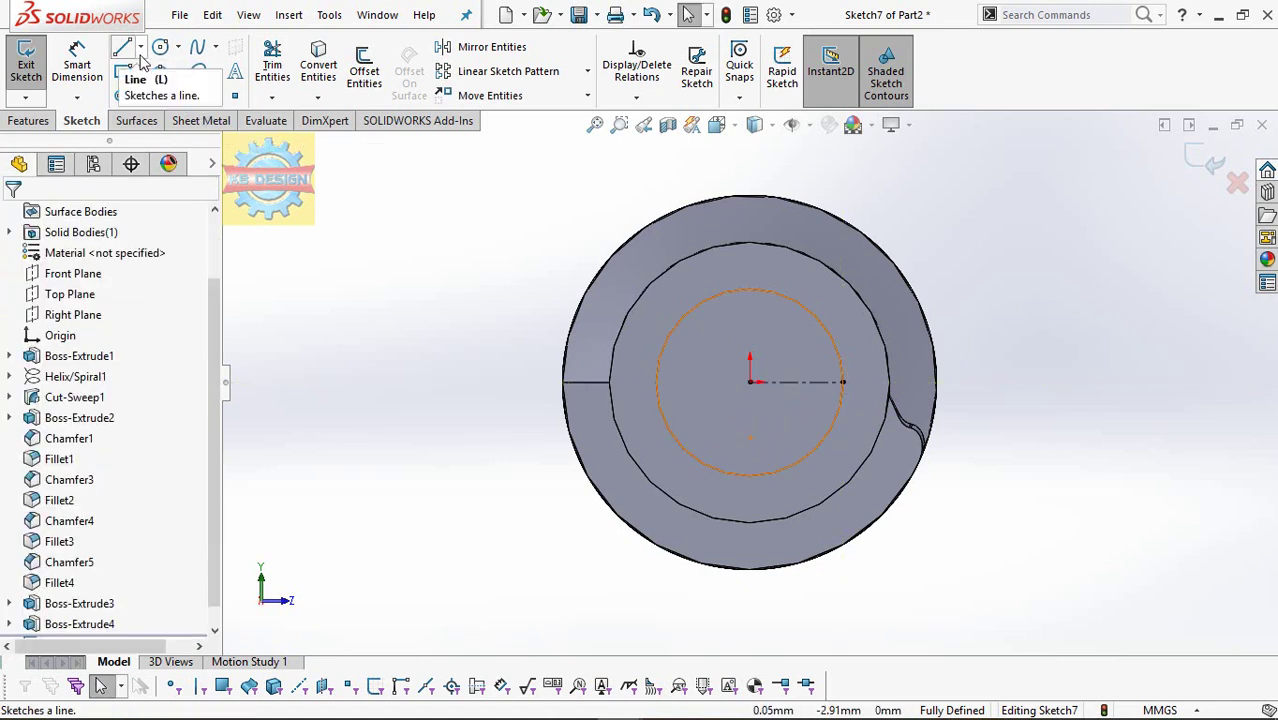
- Draw a second centerline from the origin diagonally up-right to the inner circle
left_click(140, 47)
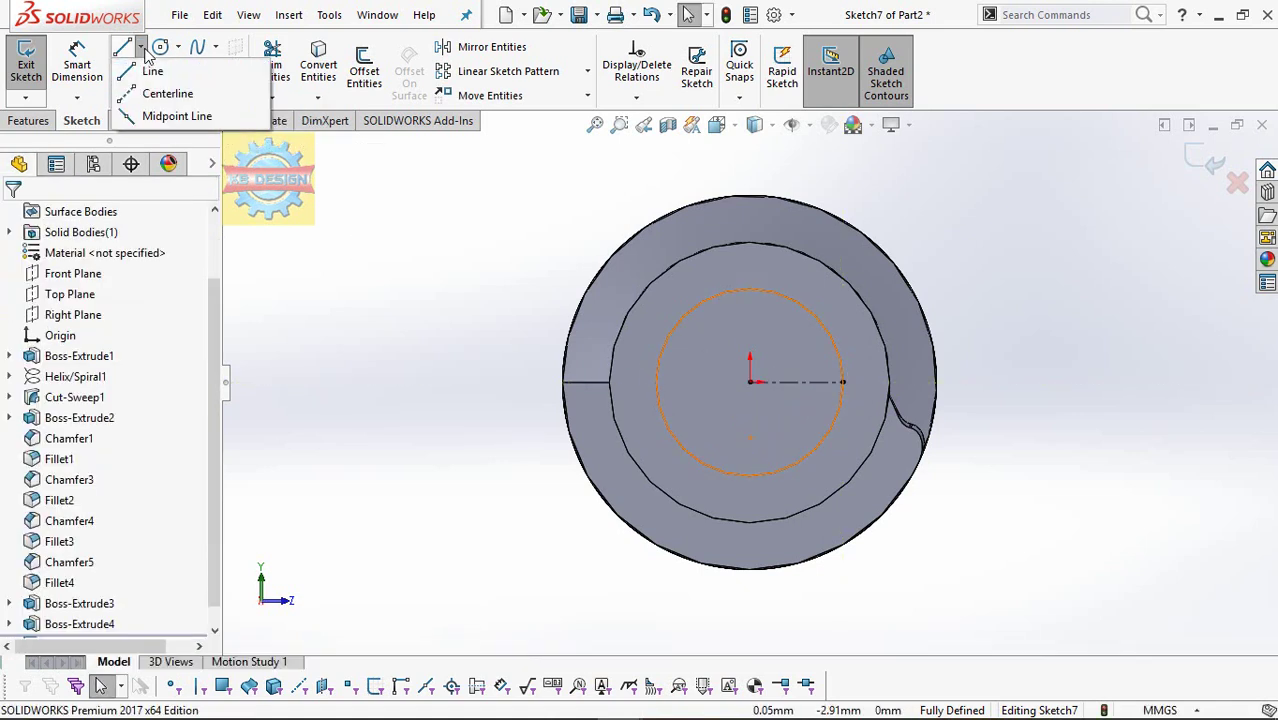
left_click(148, 93)
left_click(750, 382)
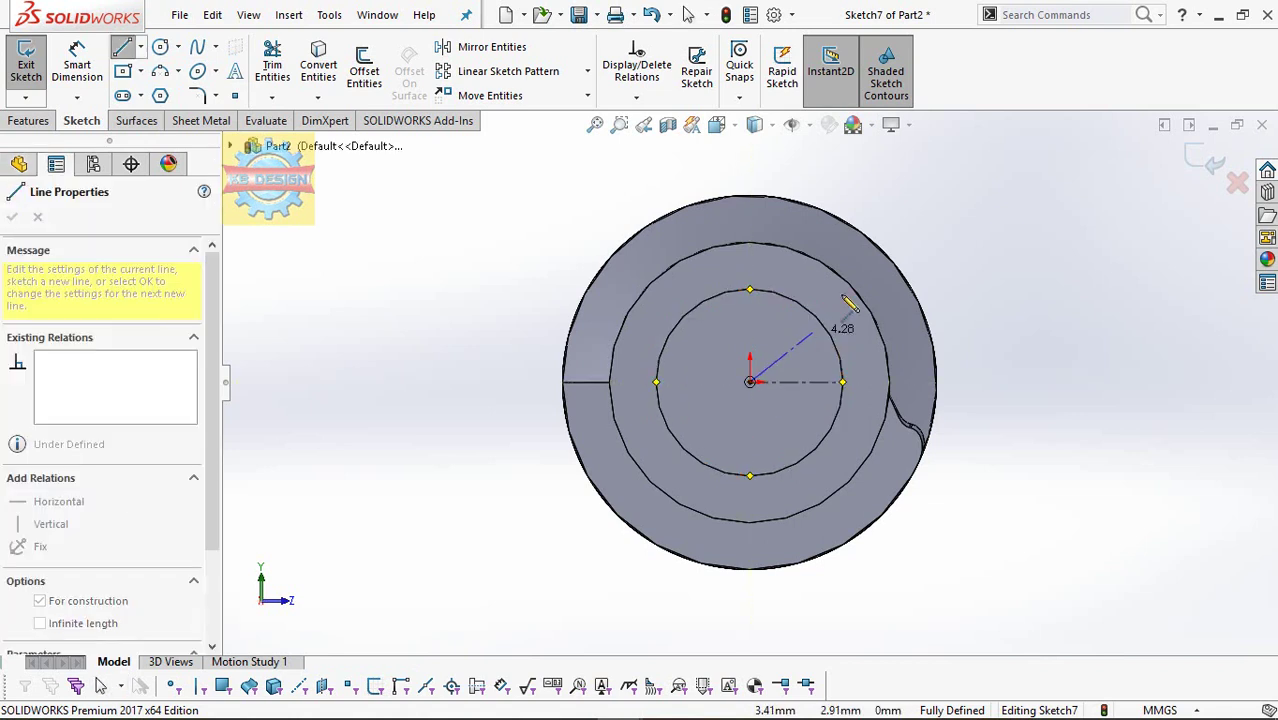
left_click(816, 318)
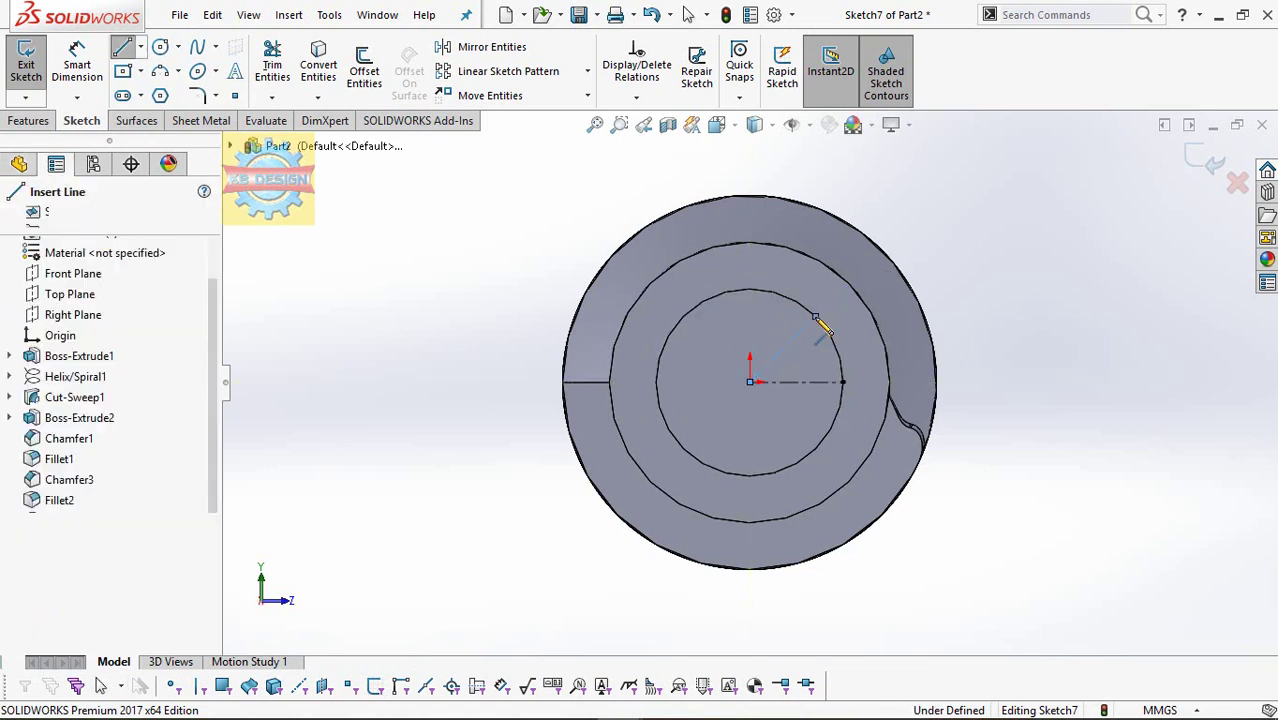
key("Escape")
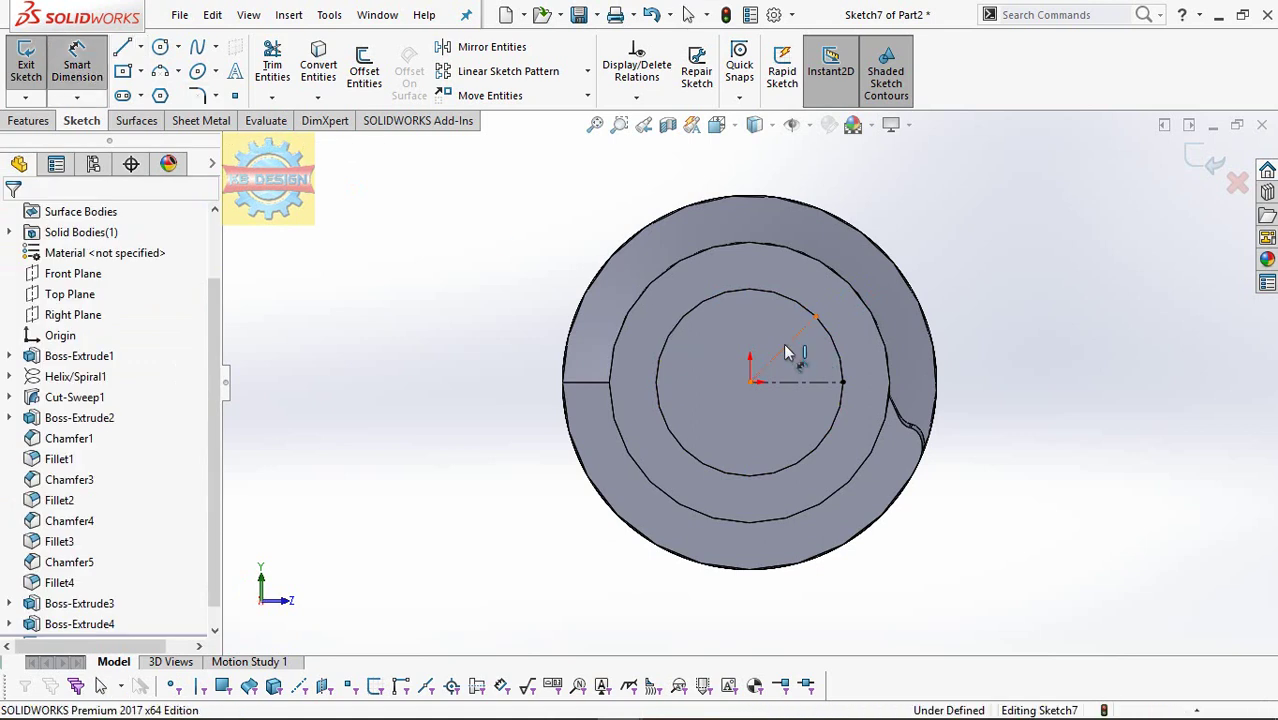
- Dimension the angle between the diagonal and horizontal centerlines as 45°
left_click(787, 350)
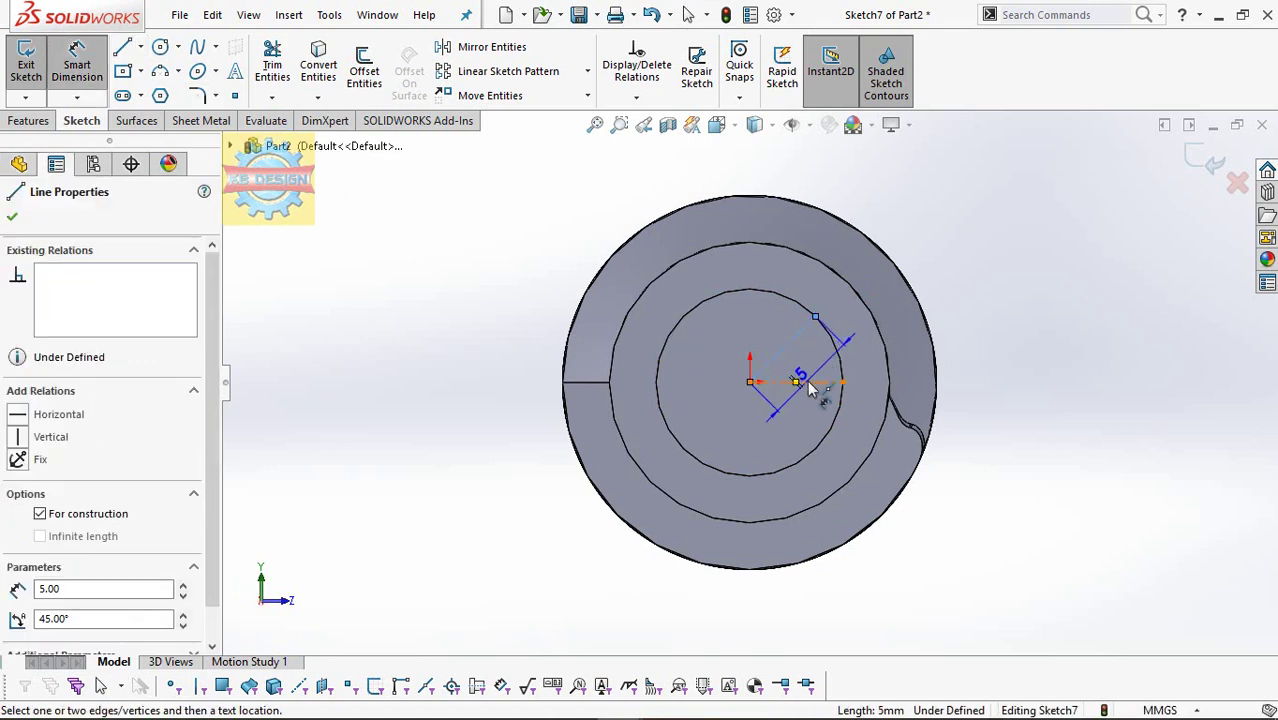
left_click(812, 384)
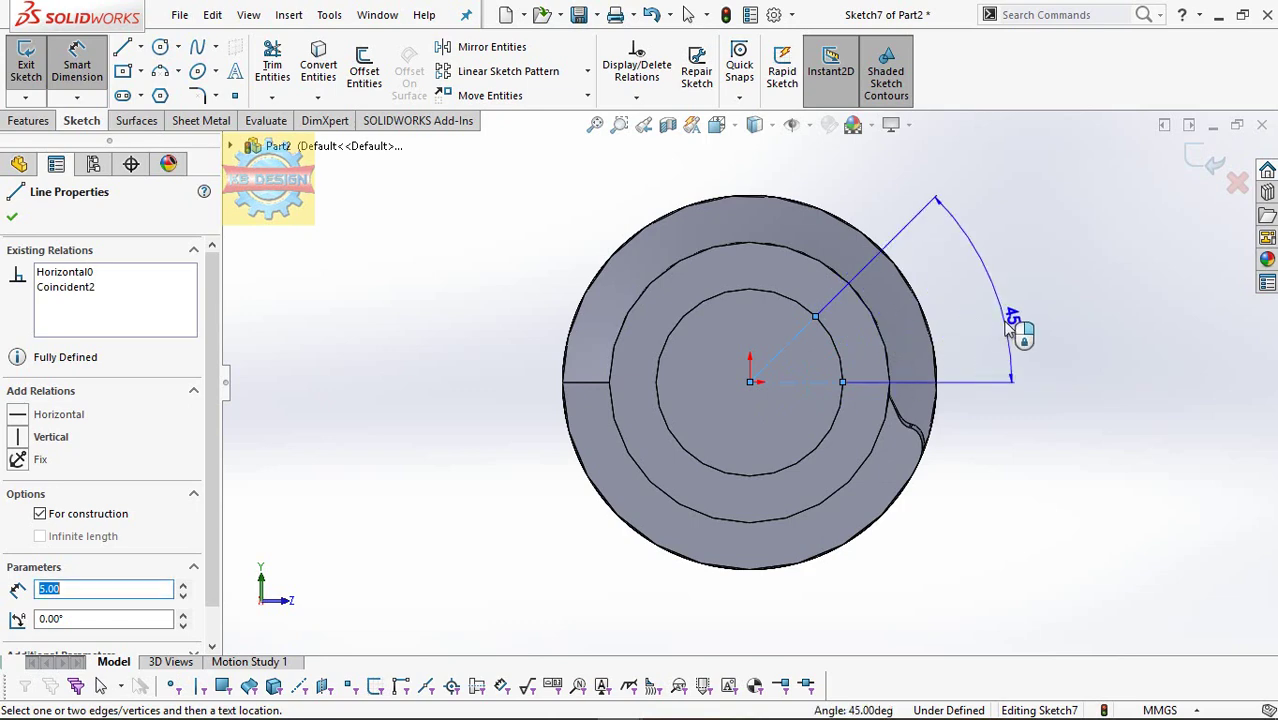
left_click(1012, 328)
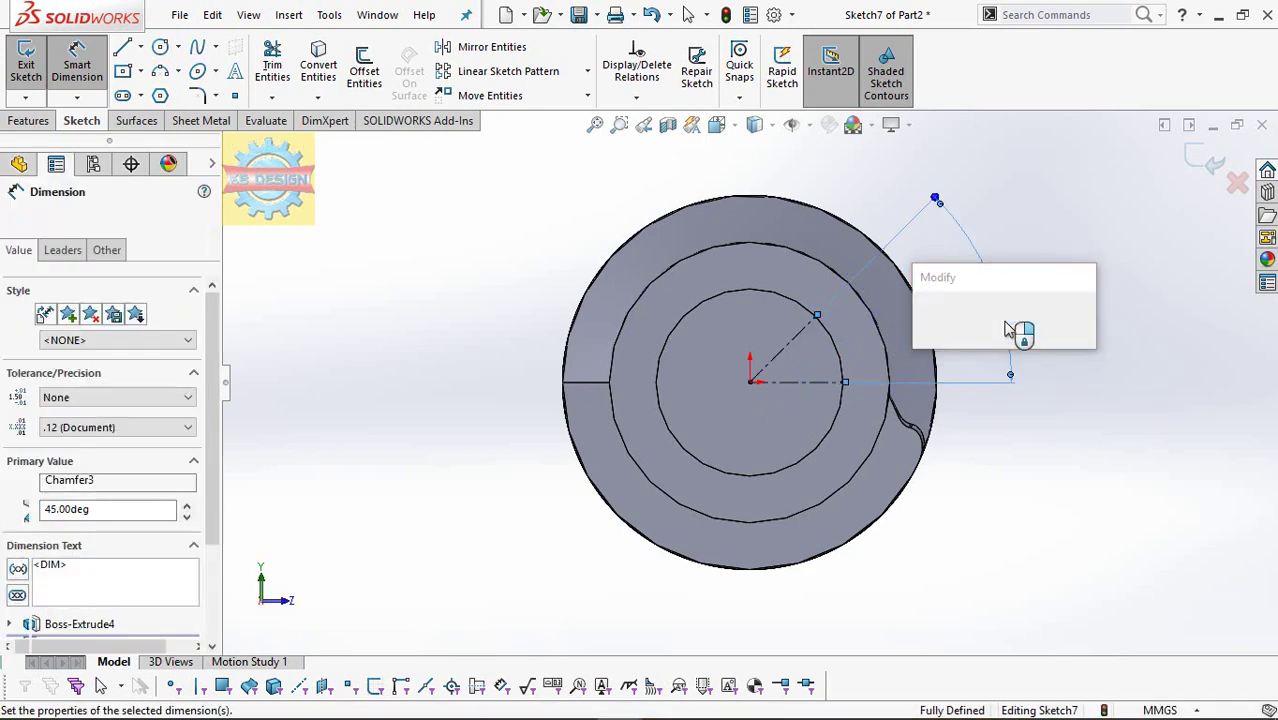
left_click(928, 316)
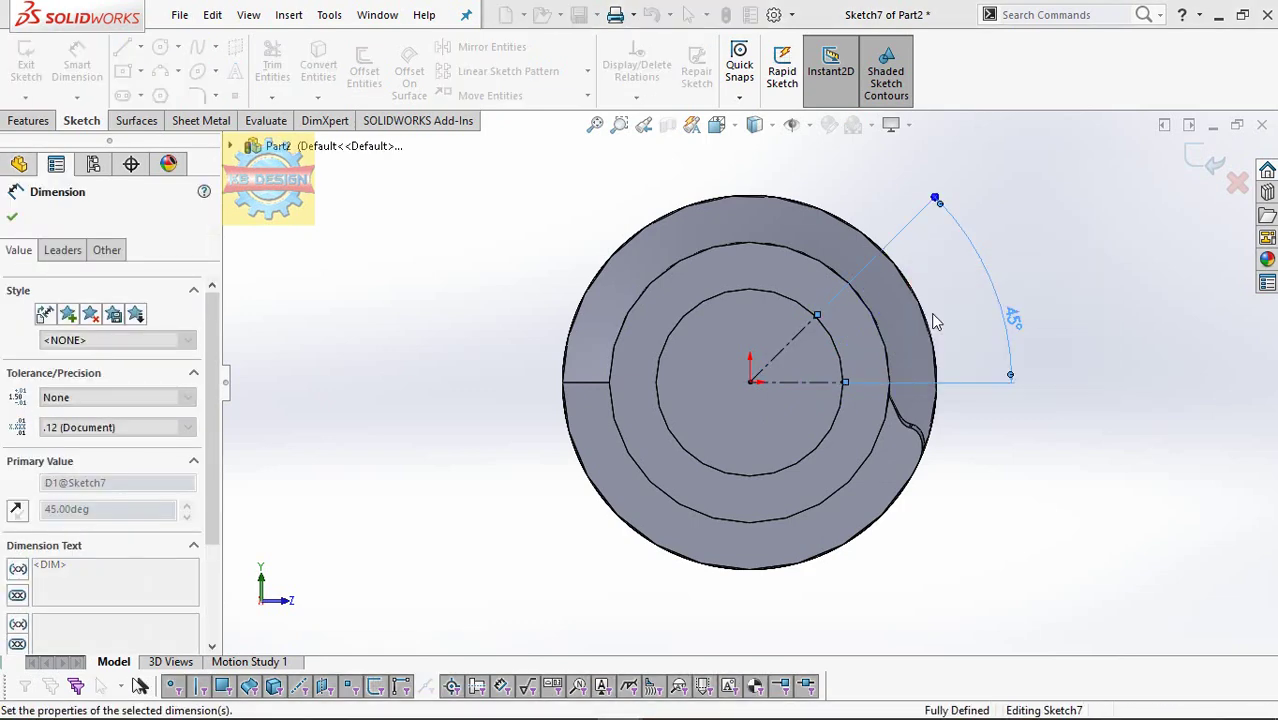
key("Escape")
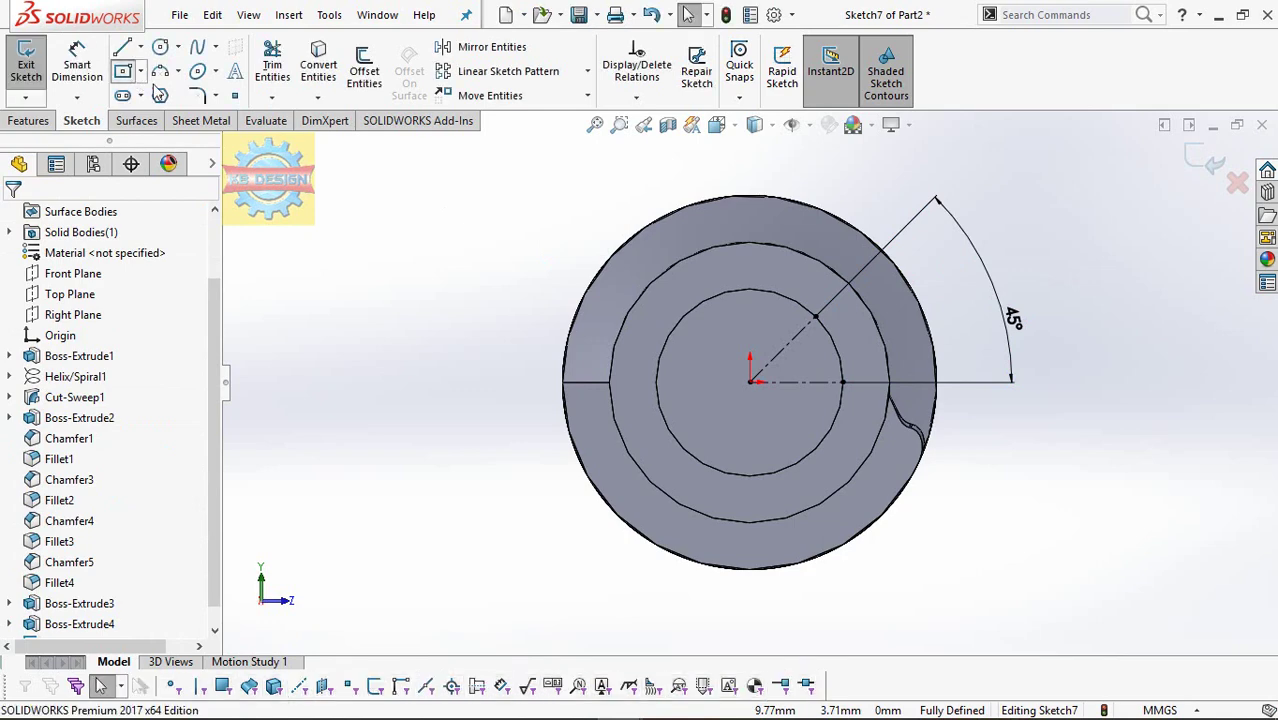
- Draw a centre rectangle from the origin with its corner at the diagonal's end point
left_click(750, 381)
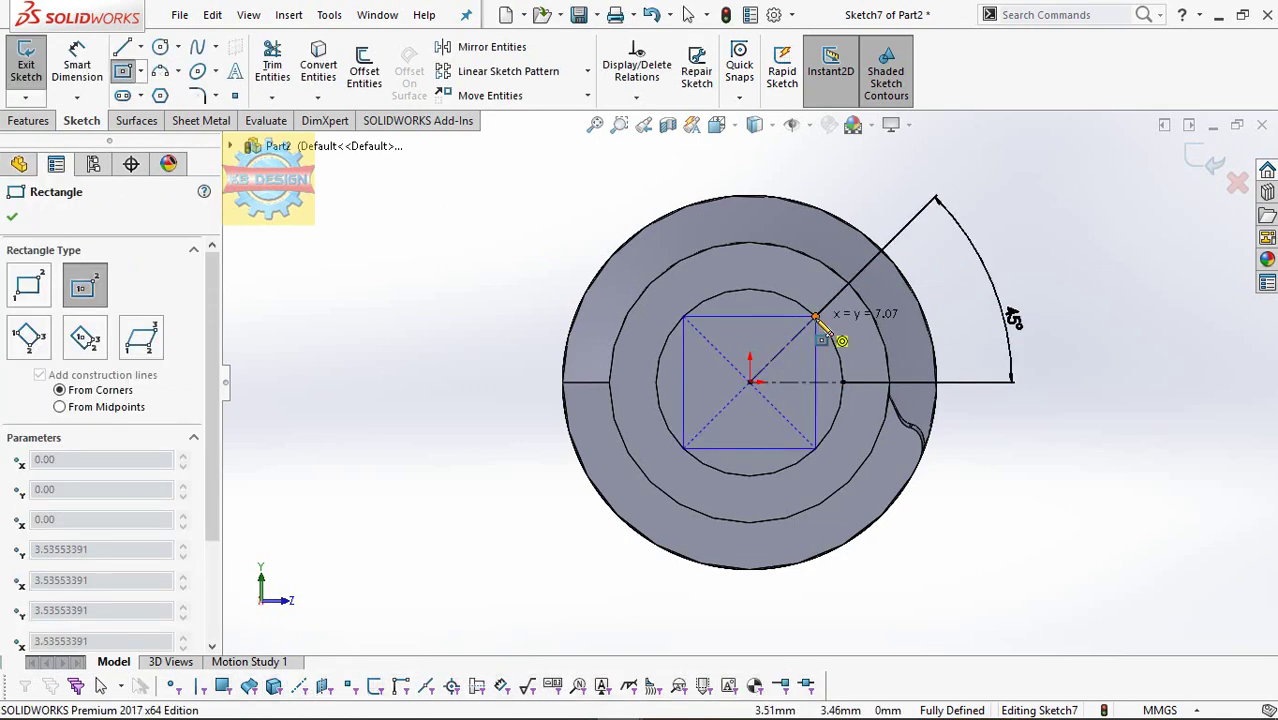
left_click(816, 317)
key("Escape")
- Extrude the centred square sketch 20 mm blind into the square drive tip
left_click(28, 120)
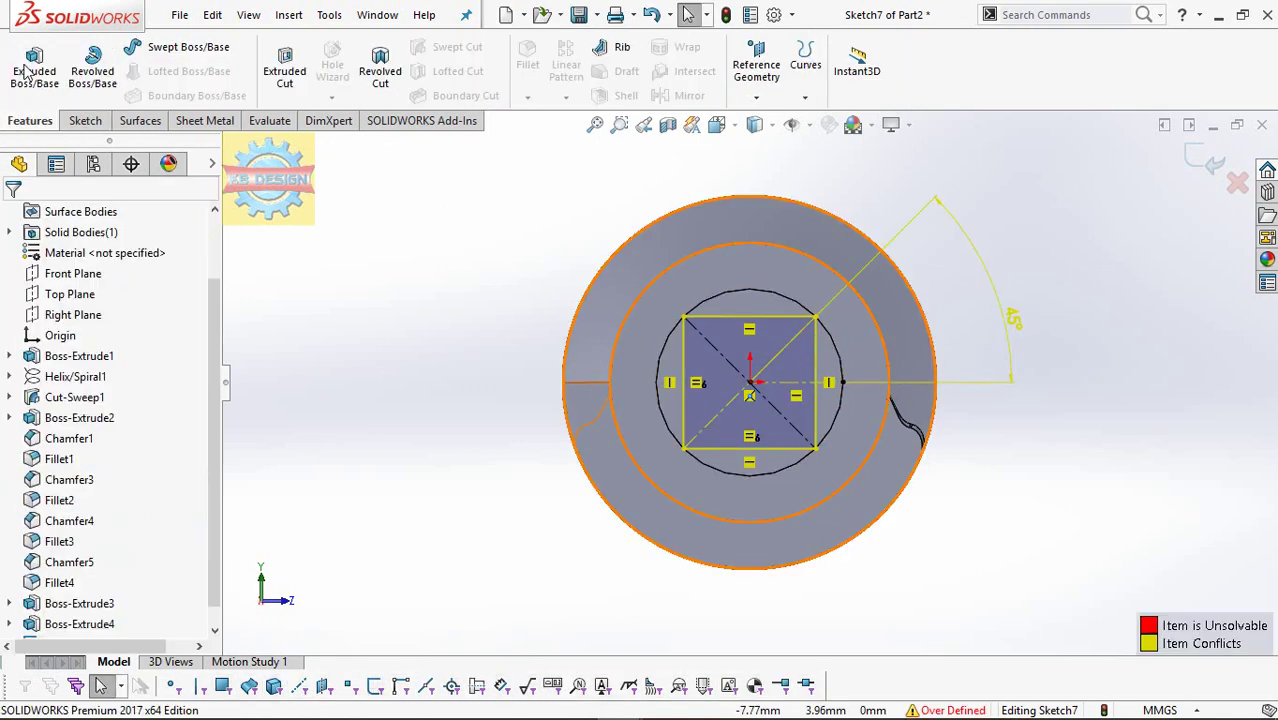
left_click(27, 74)
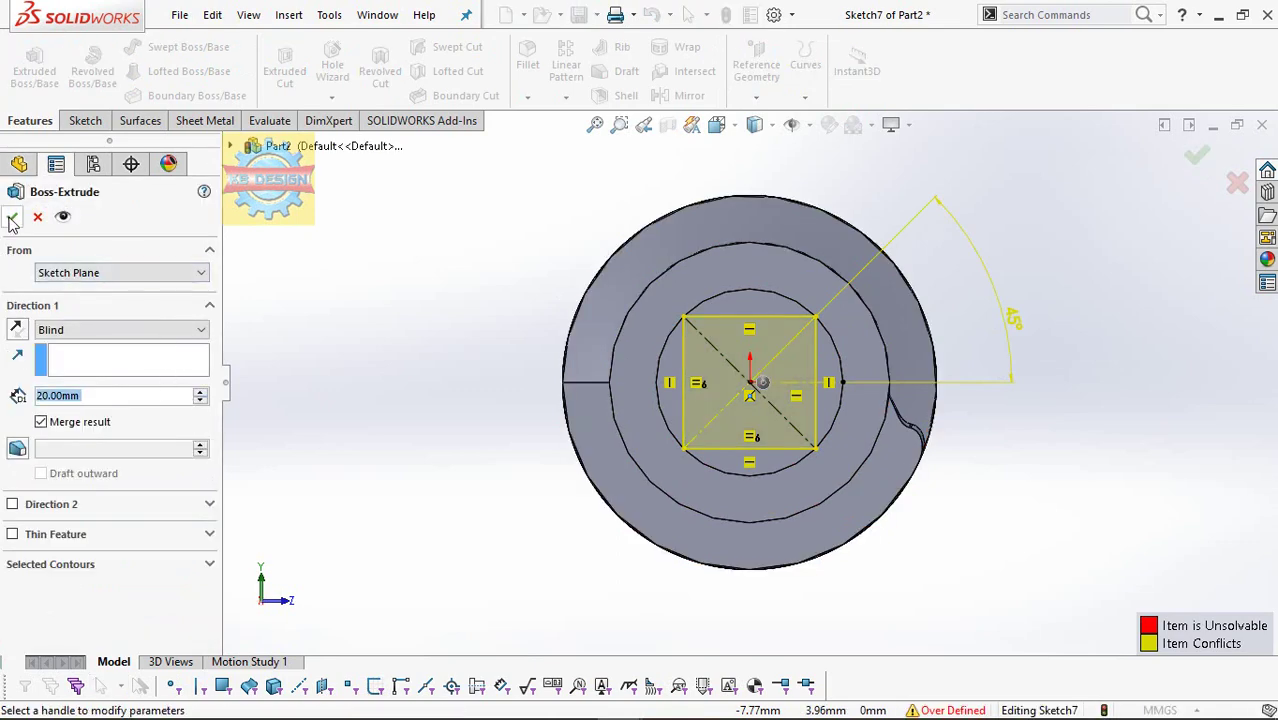
left_click(12, 218)
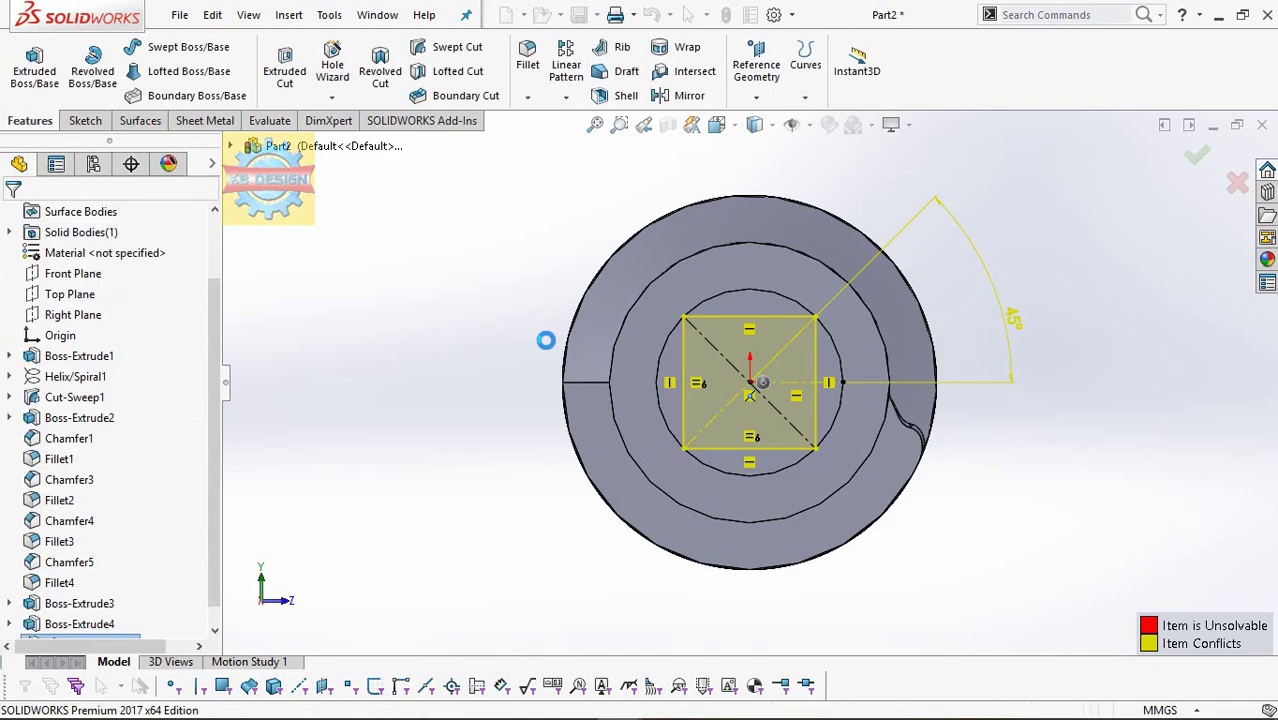
middle_click_drag(545, 340, 523, 309)
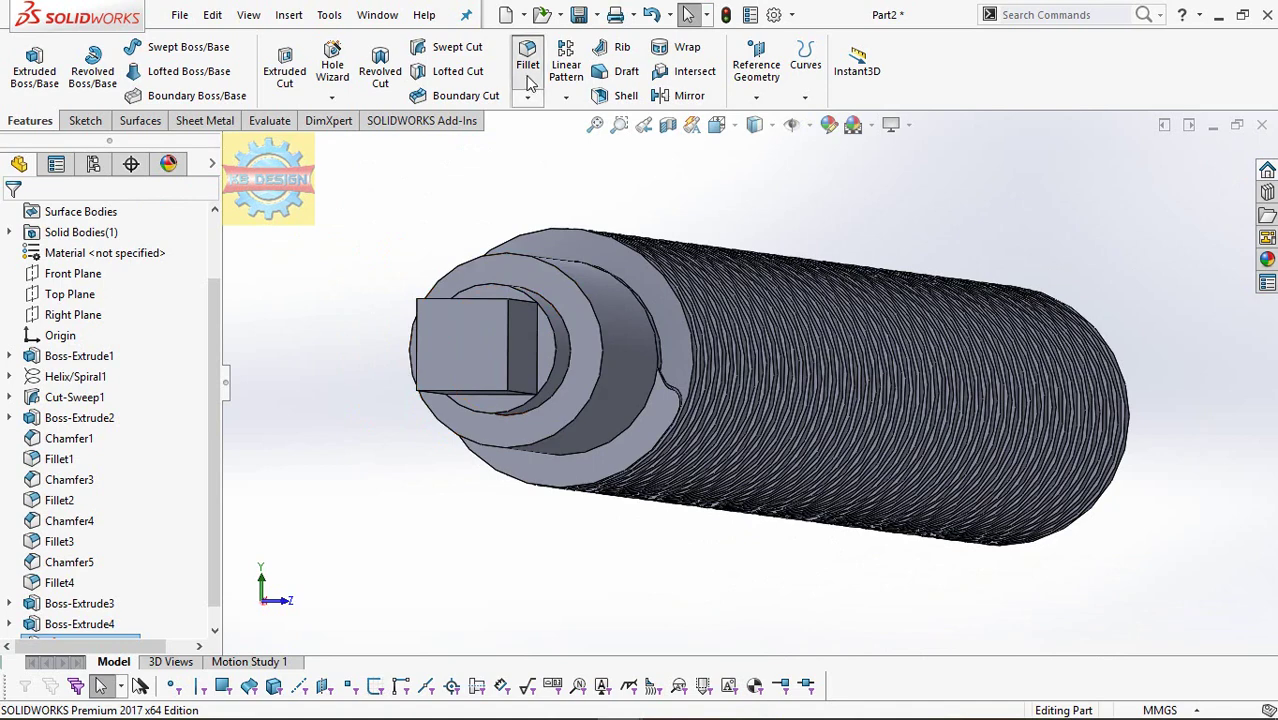
- Start a 0.5 mm fillet and select the square tip's end-face edges
left_click(528, 62)
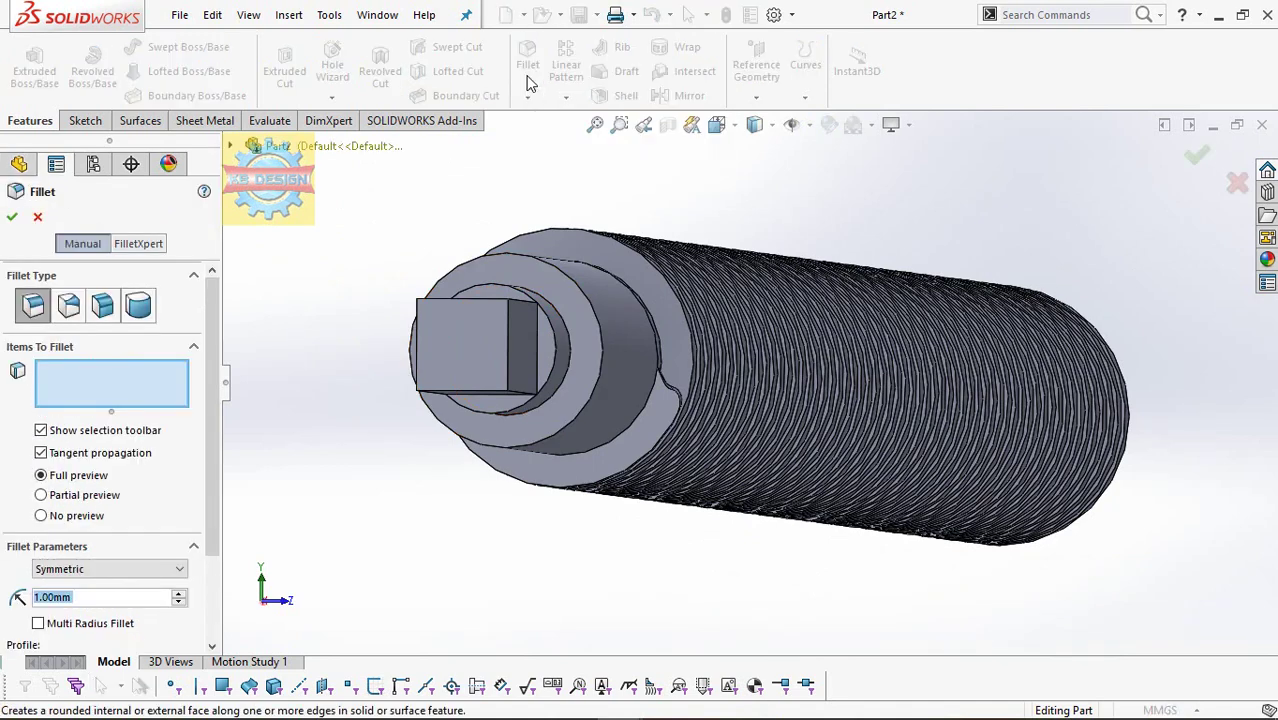
type("0.5")
key("Return")
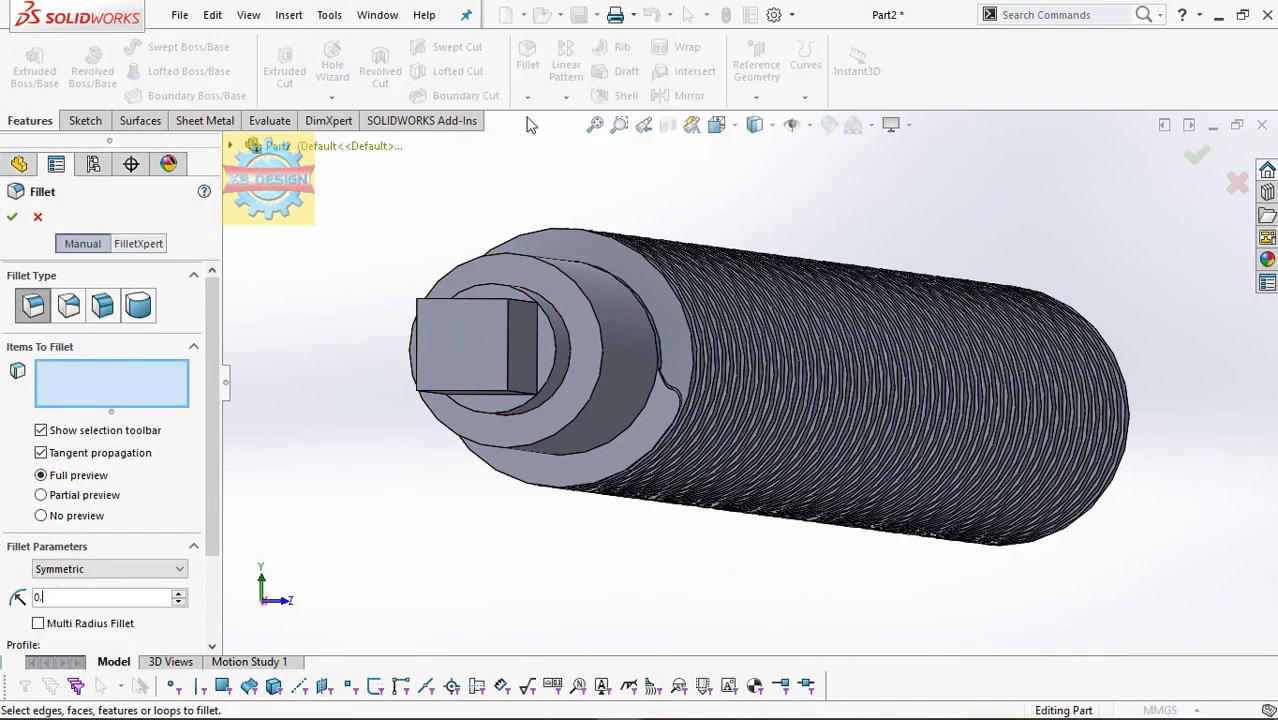
scroll(470, 382, "down", 3)
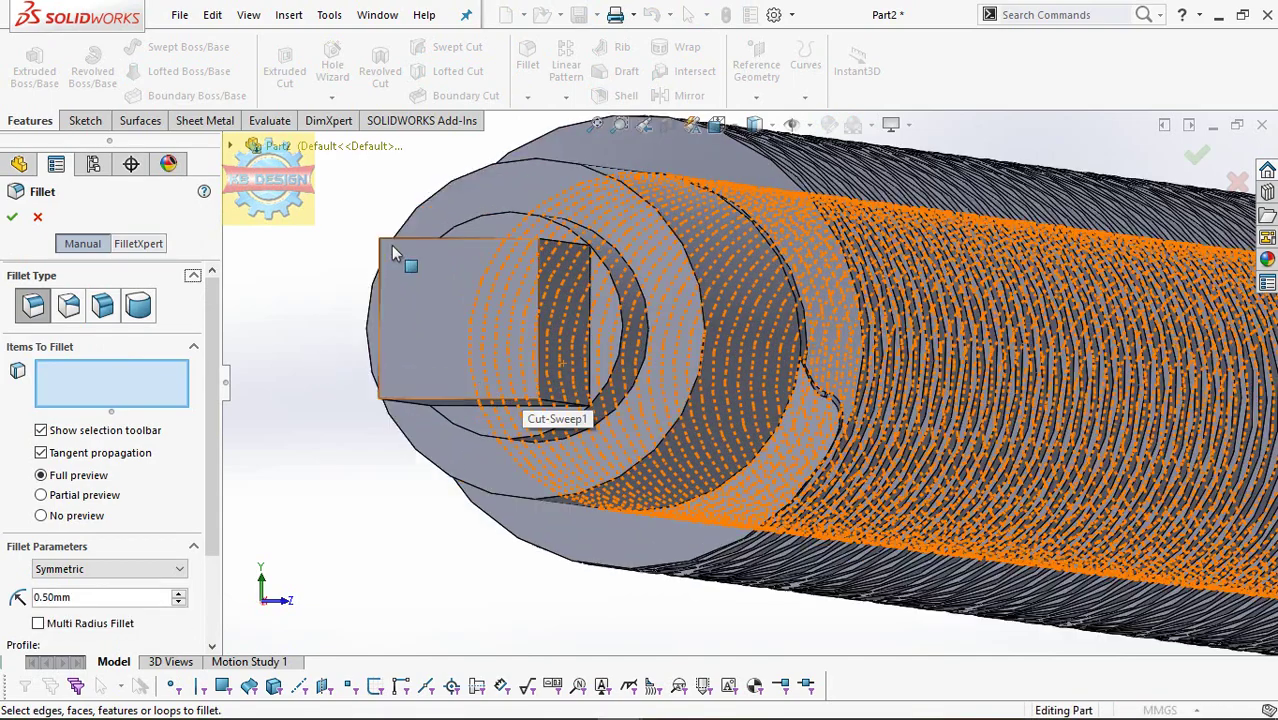
left_click(378, 270)
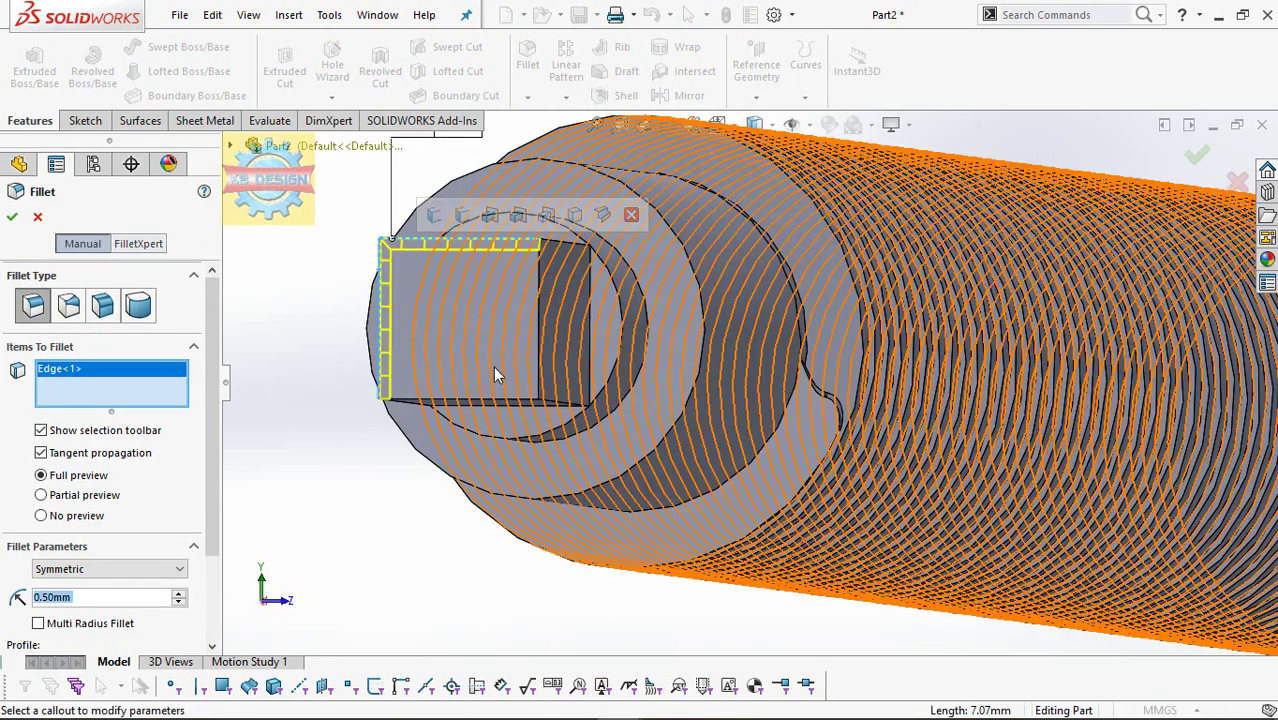
left_click(461, 398)
left_click(541, 363)
left_click(545, 346)
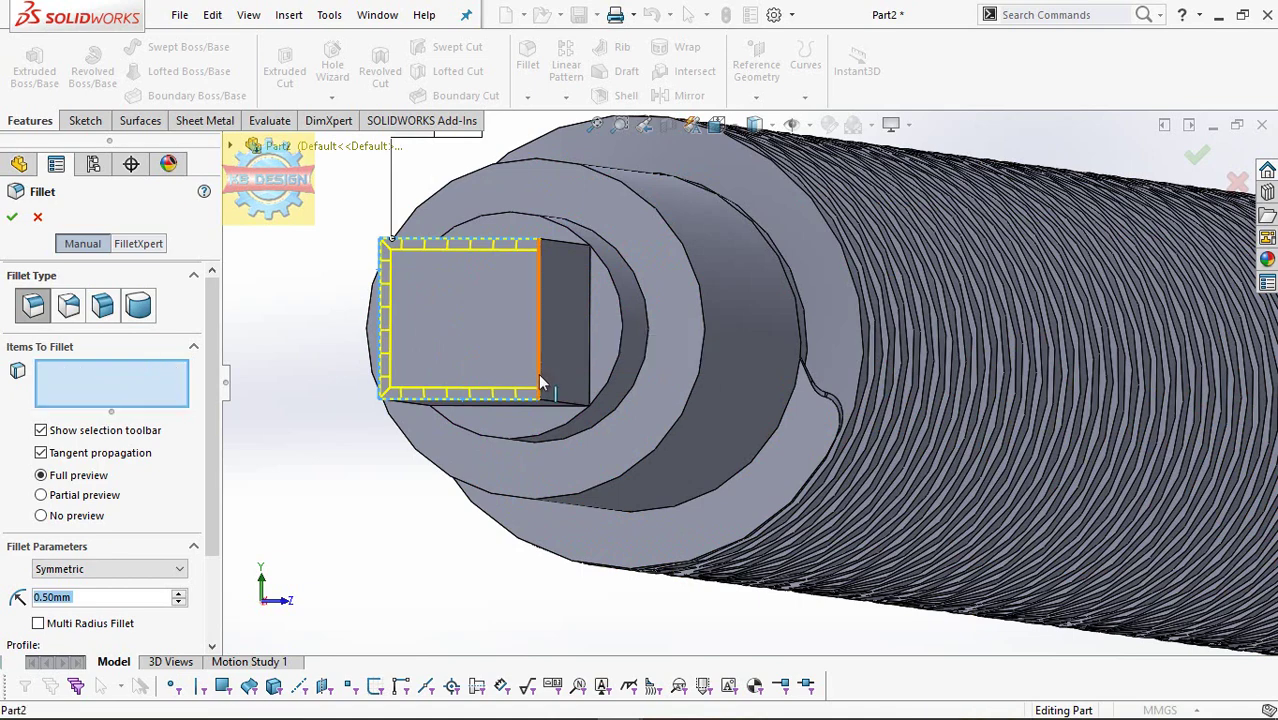
- Add the square tip's long edges and apply the 0.5 mm fillet
left_click(587, 268)
middle_click_drag(587, 268, 638, 250)
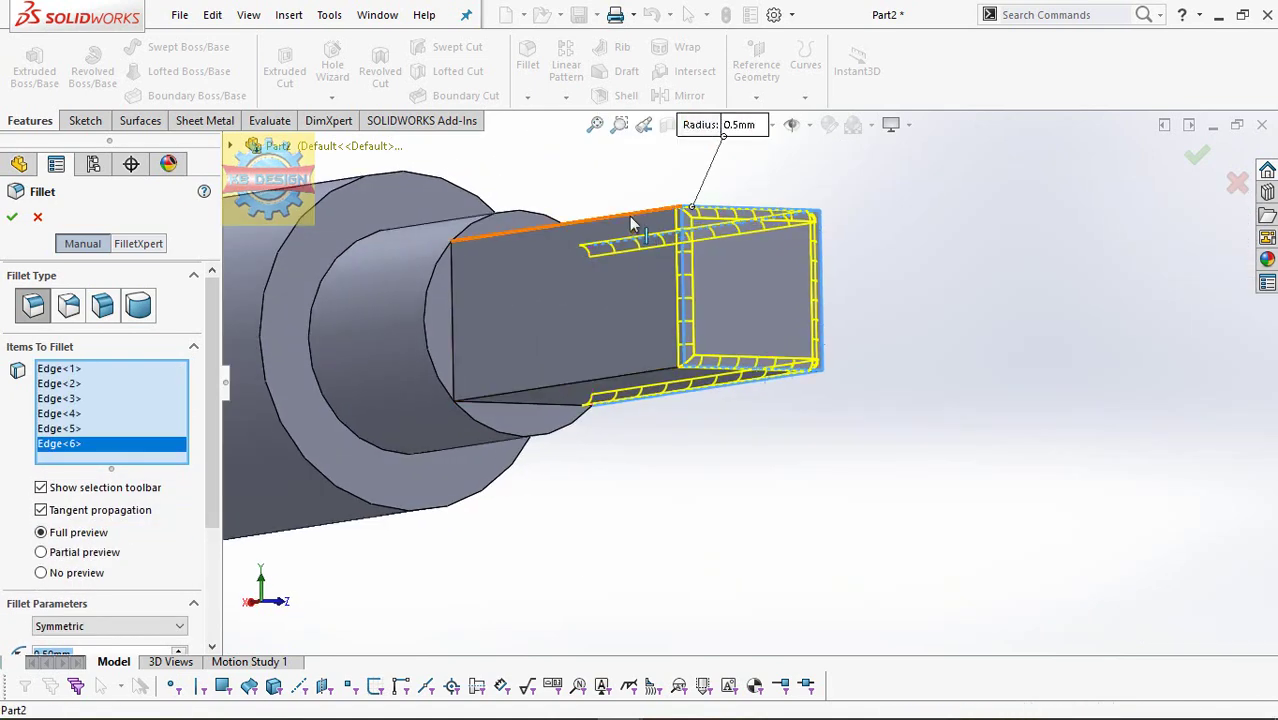
left_click(629, 216)
left_click(572, 383)
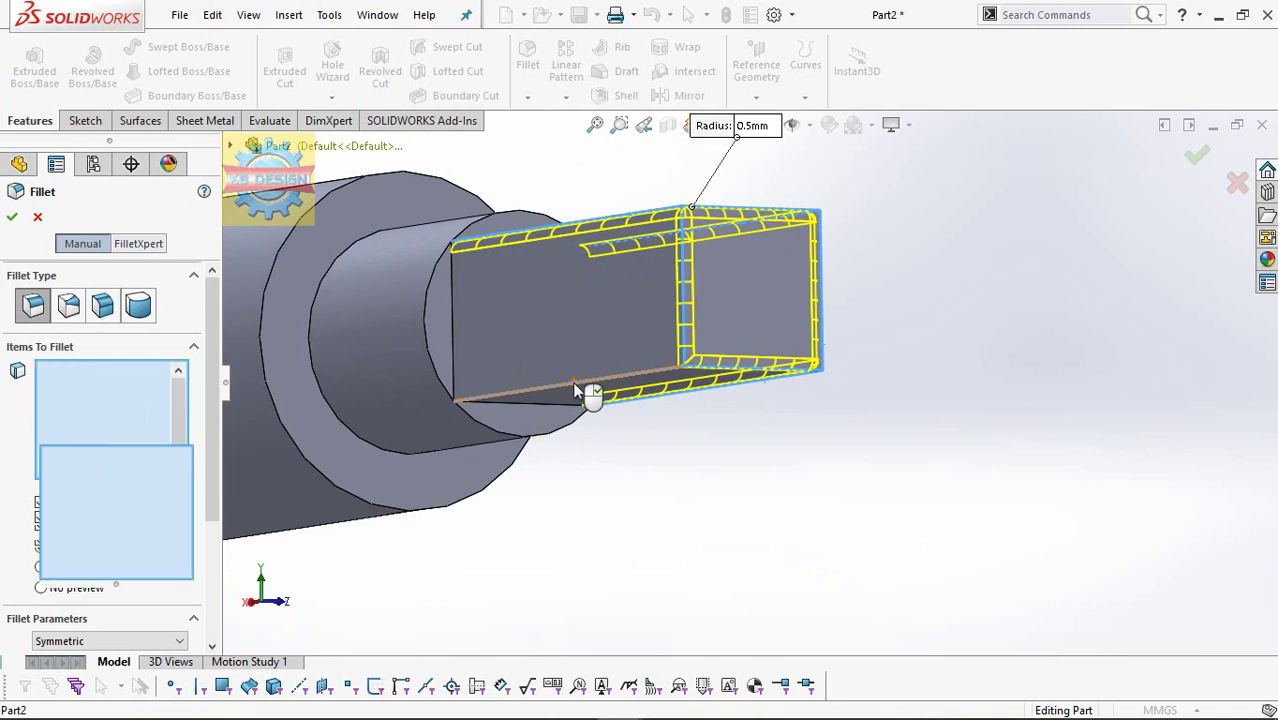
left_click(12, 217)
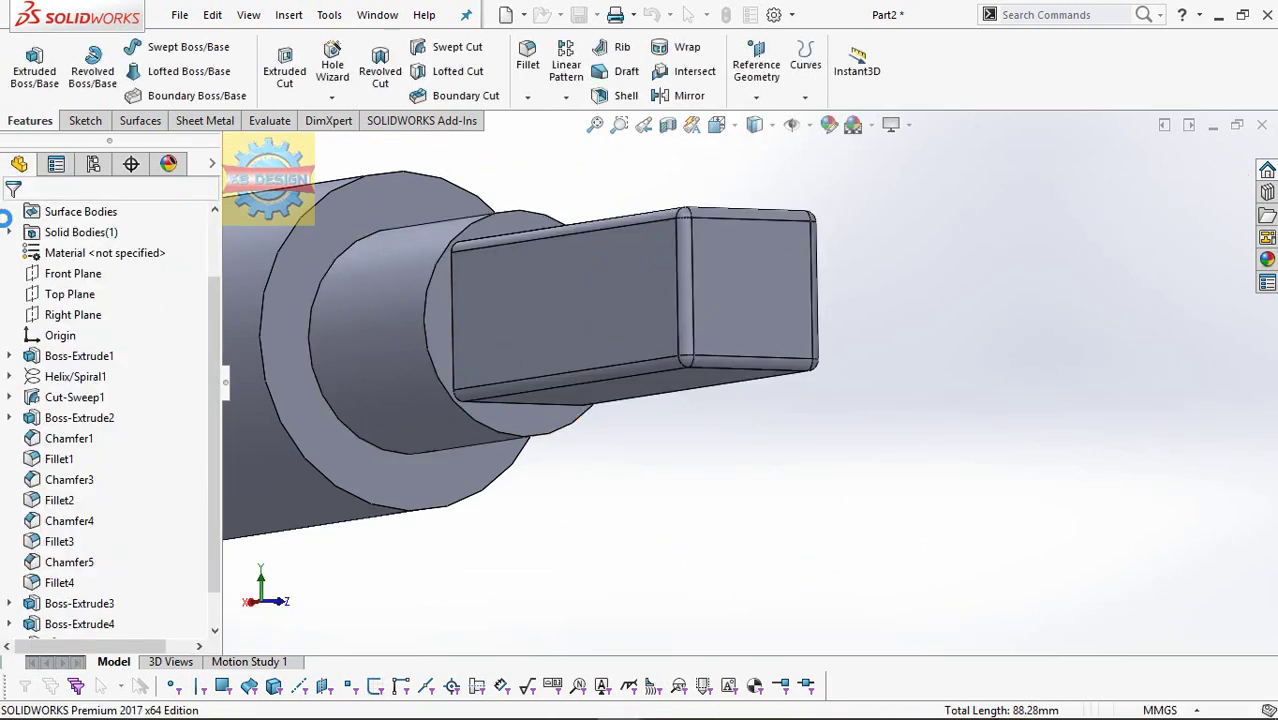
left_click(527, 97)
- Bevel the Ø10 step's circular edge under the square tip with a 3 mm × 45° chamfer, then view the rod side-on
left_click(531, 142)
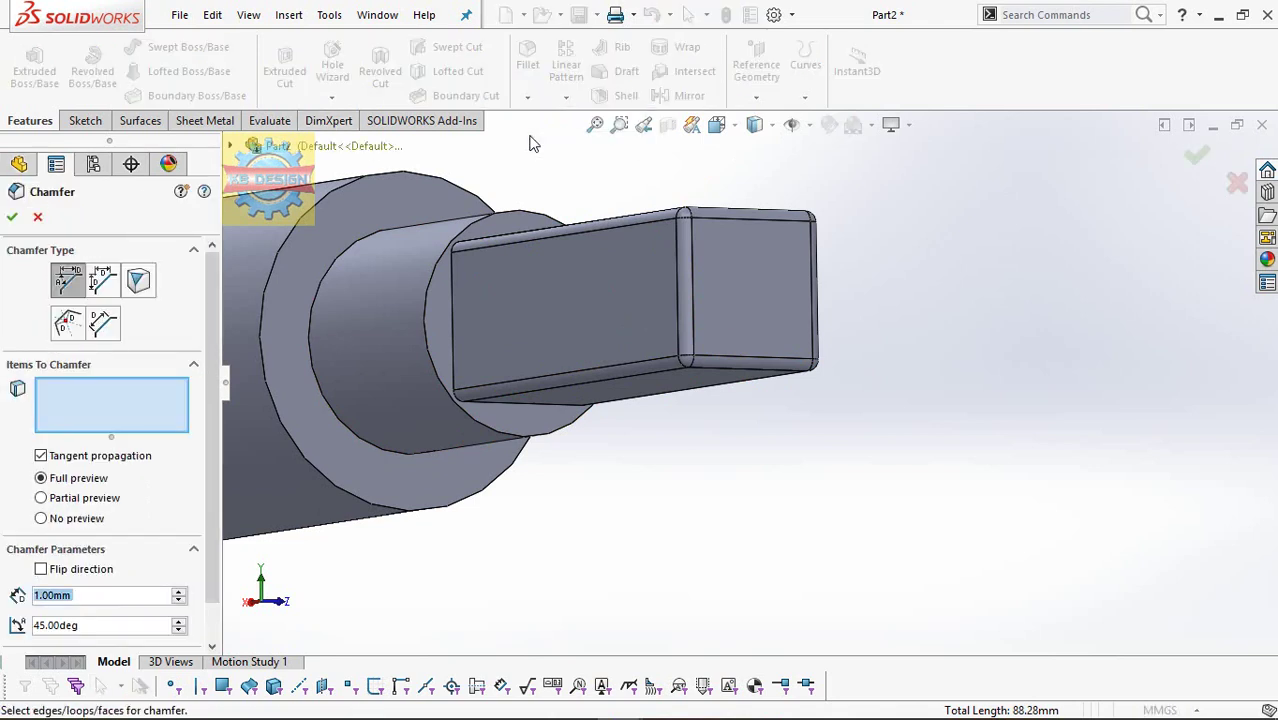
left_click(438, 280)
type("3")
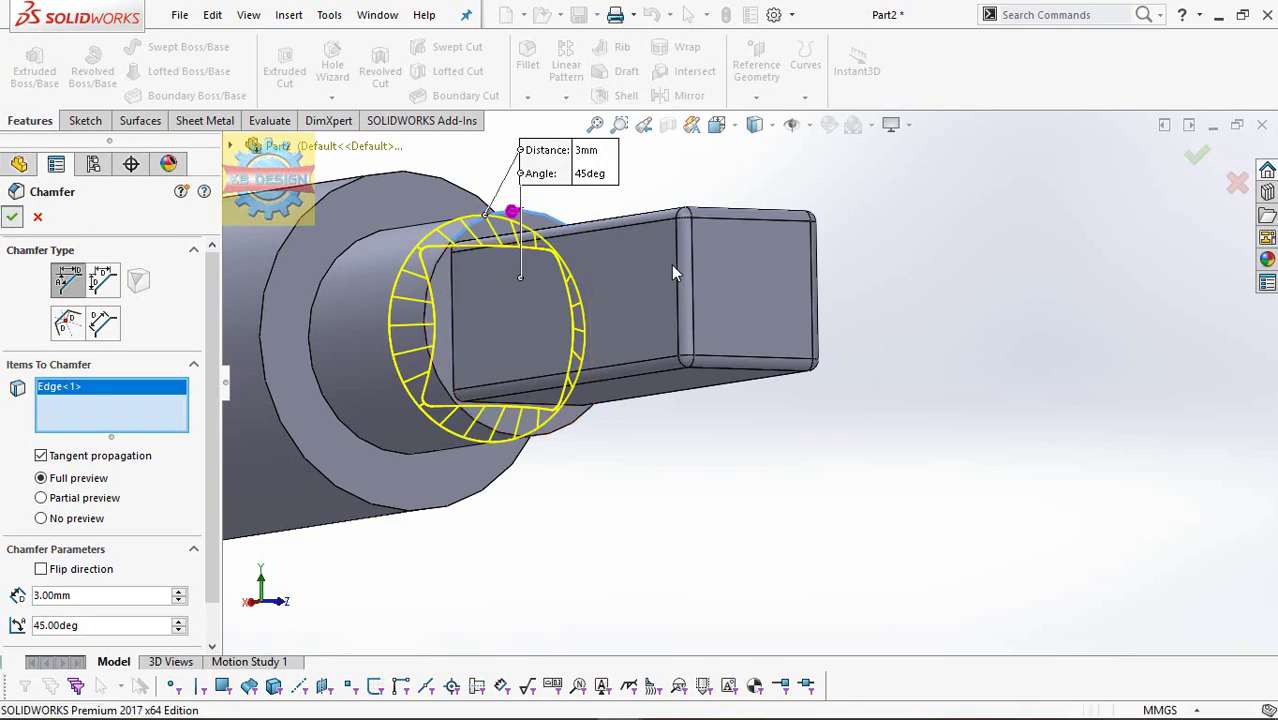
key("Return")
key("f")
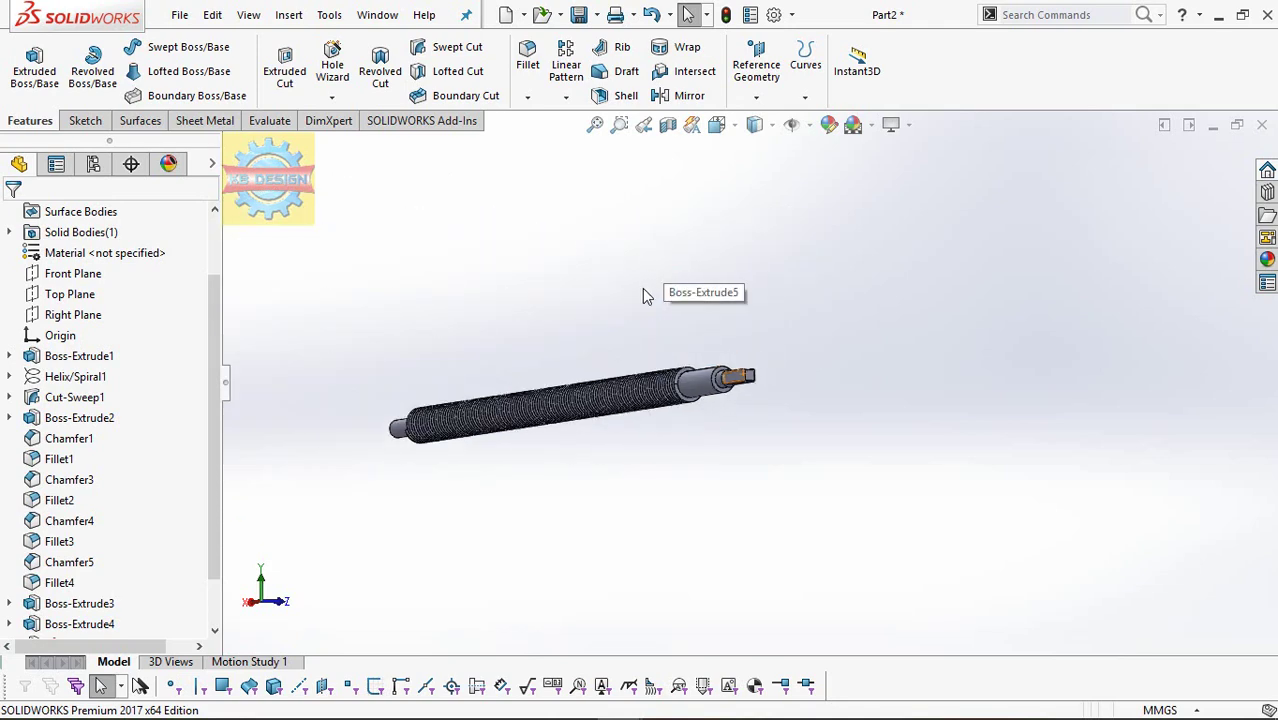
mouse_move(642, 288)
middle_mouse_down()
mouse_move(451, 371)
mouse_move(456, 417)
mouse_move(439, 419)
mouse_move(377, 343)
middle_mouse_up()
middle_click_drag(501, 360, 713, 397, "ctrl")
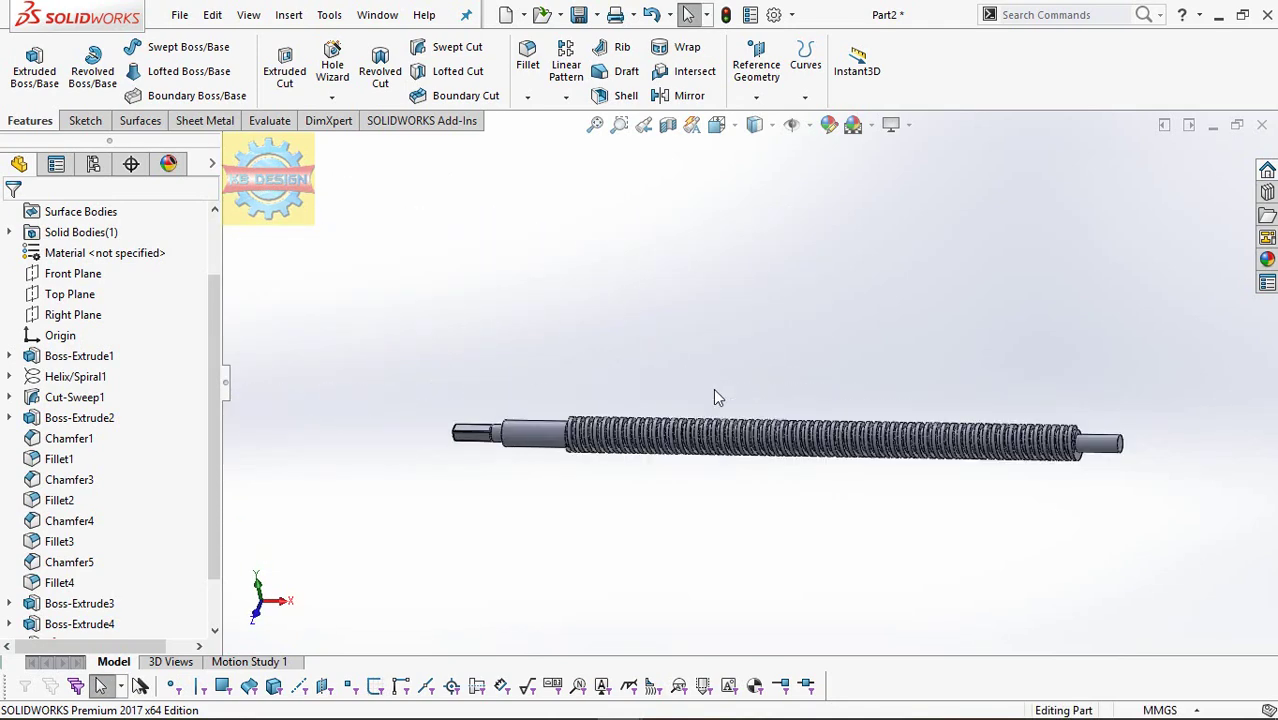